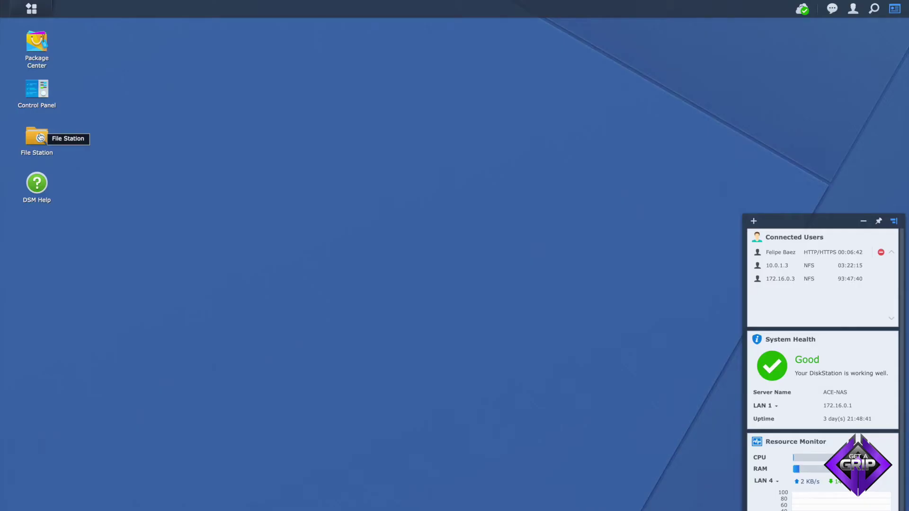
- View the NAS shared folders in Control Panel, select GET A GRIP, and close the window
click(39, 90)
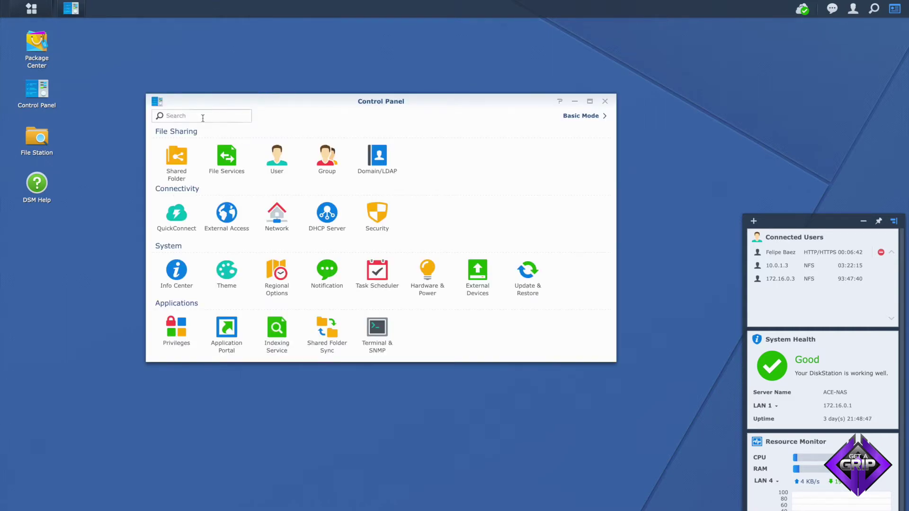
click(181, 160)
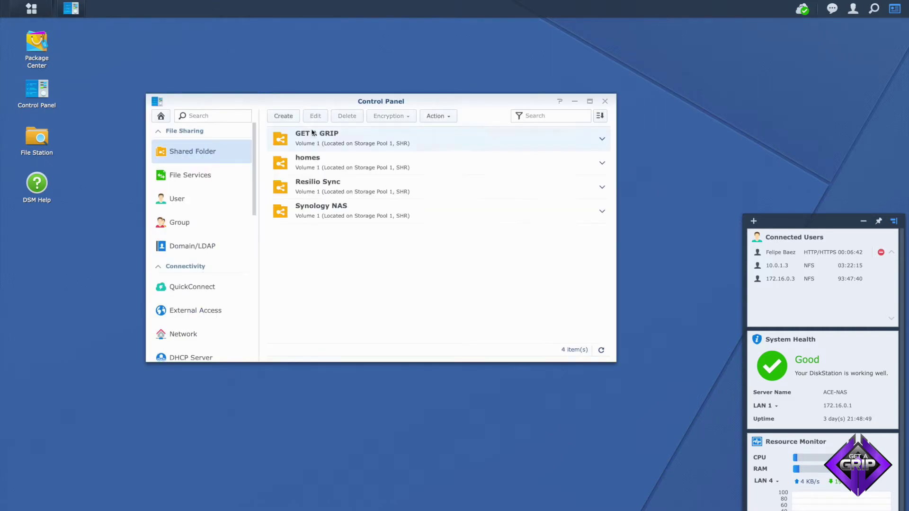
click(327, 136)
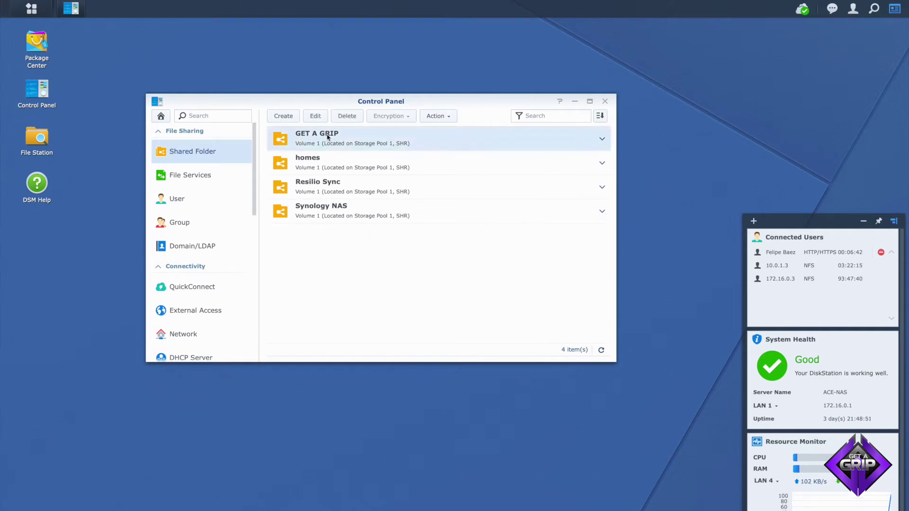
click(606, 102)
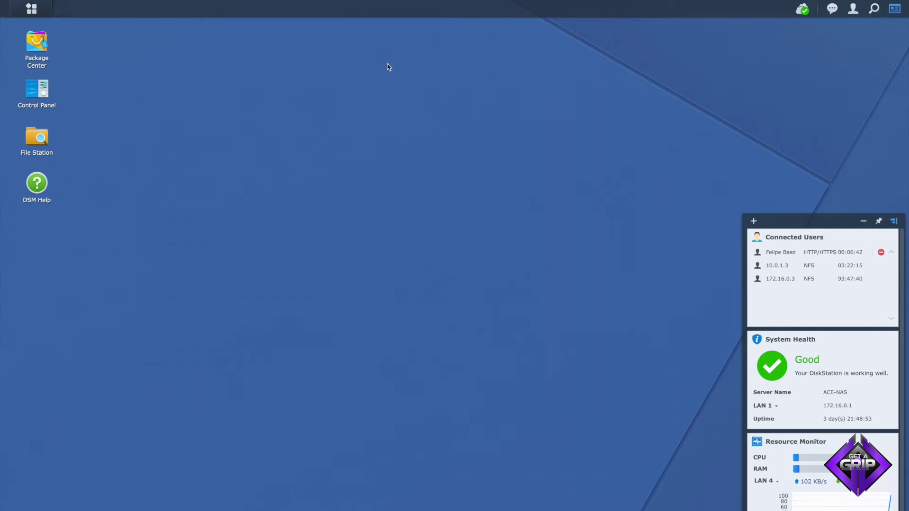
- Launch Cloud Sync from the installed packages, close Package Center, and move the Cloud Sync window higher on the desktop
click(37, 43)
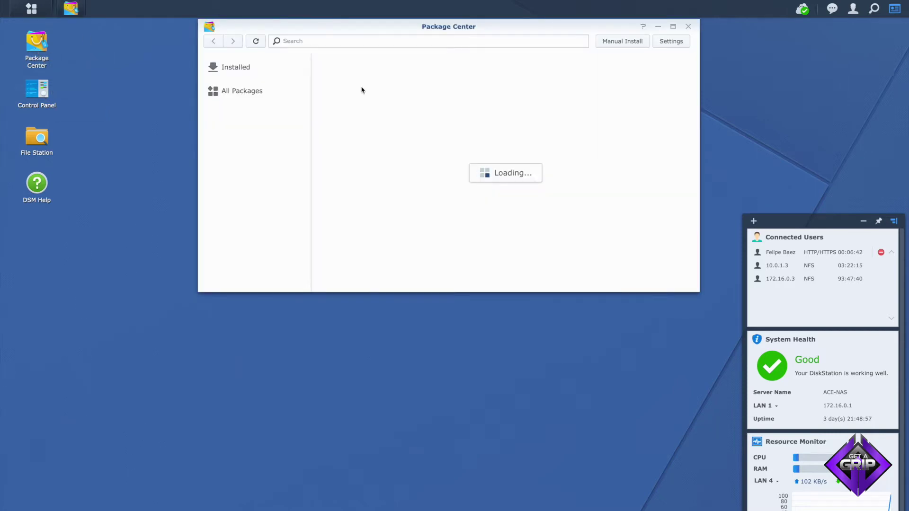
click(262, 72)
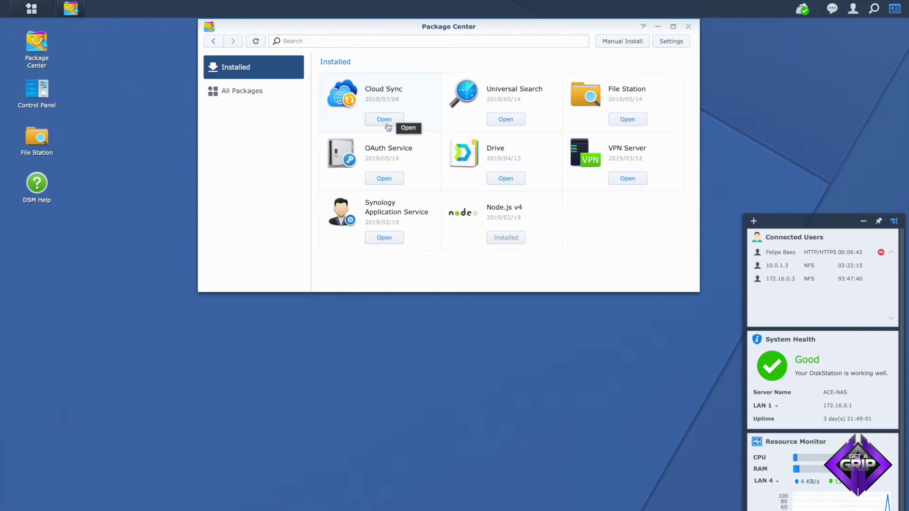
click(386, 123)
click(688, 27)
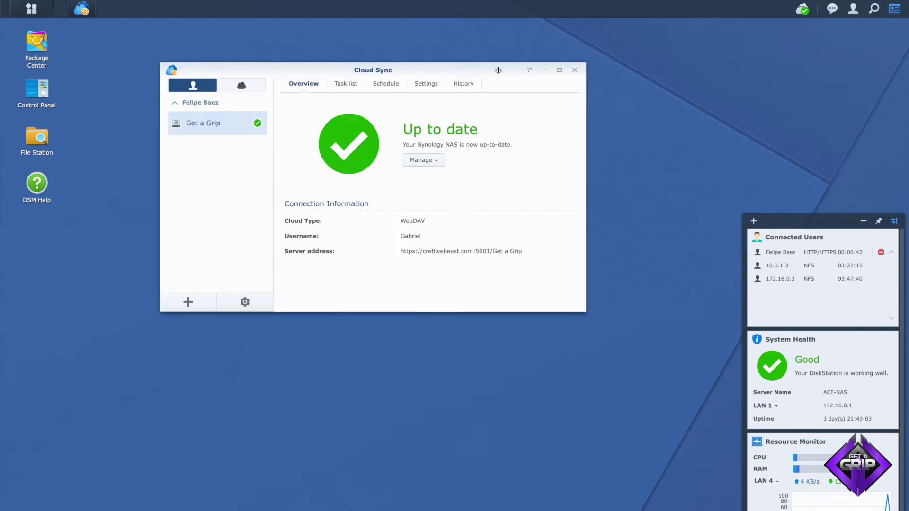
drag(507, 70, 597, 26)
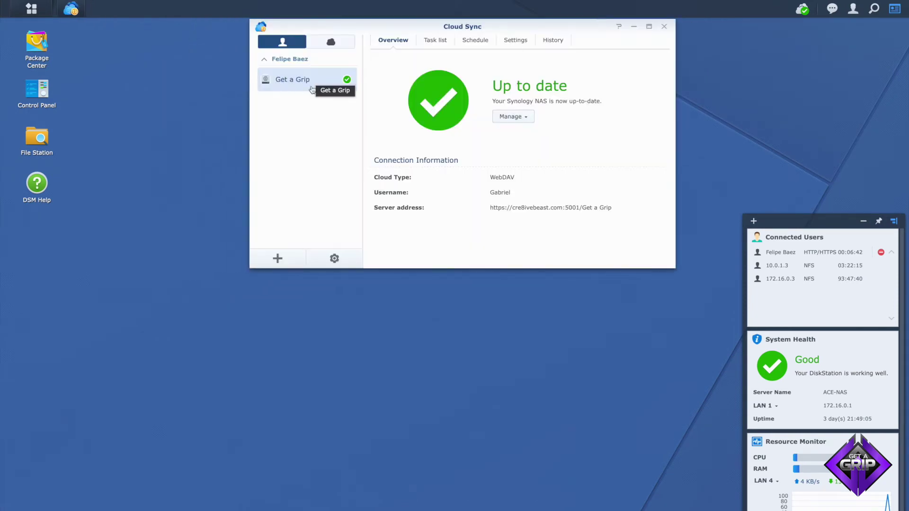
- Start a new Cloud Sync connection with WebDAV as the cloud provider and continue to the next setup page
click(290, 261)
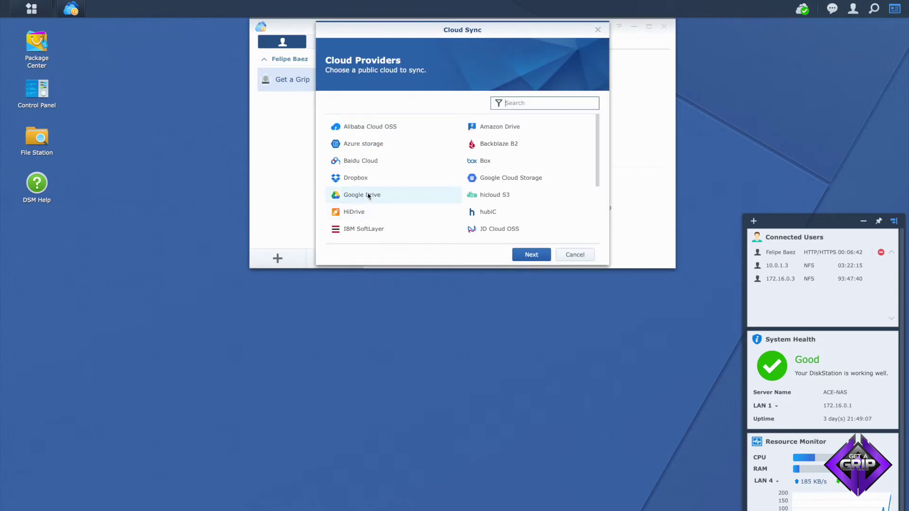
scroll(414, 175, down, 5)
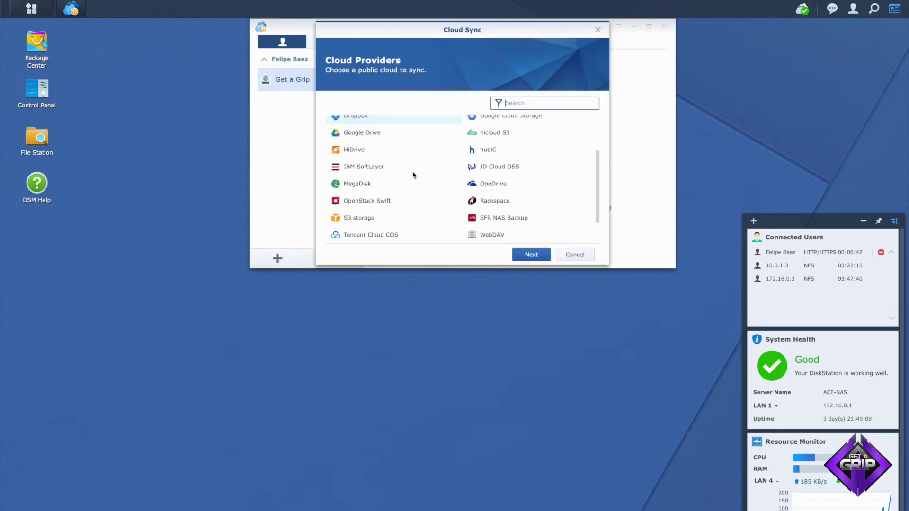
scroll(413, 176, up, 2)
scroll(413, 176, down, 2)
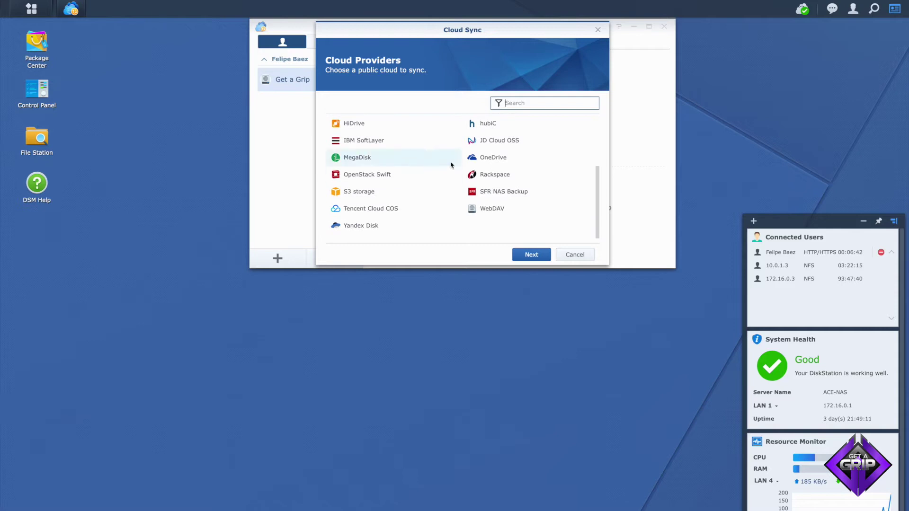
click(489, 215)
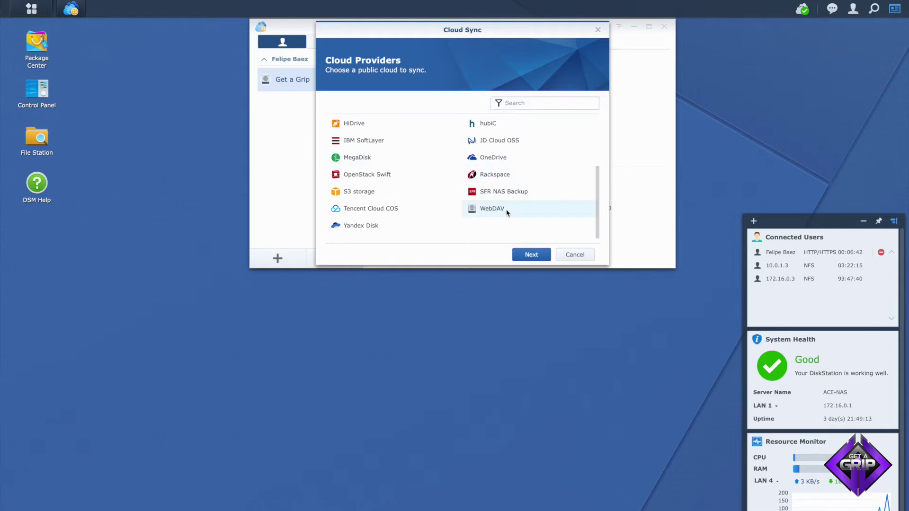
click(532, 256)
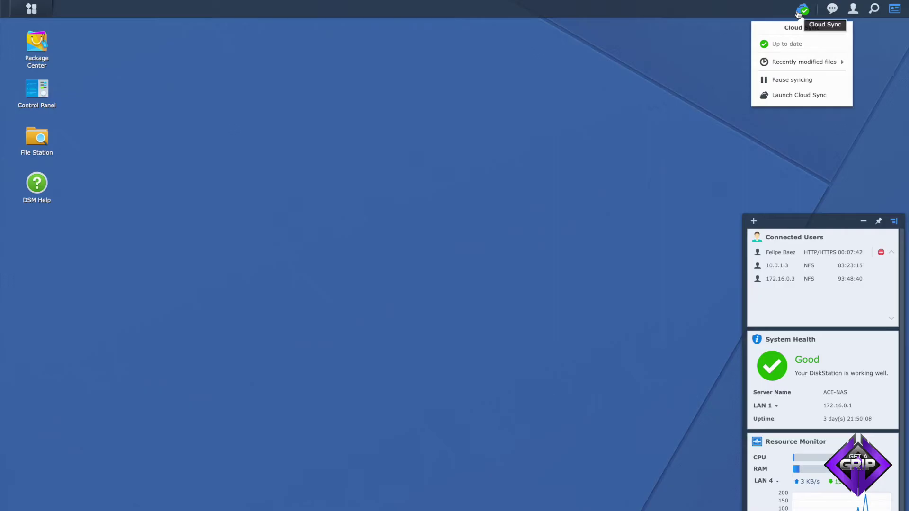
- Check the recently modified files in the Cloud Sync status list and dismiss it
mouse_move(780, 65)
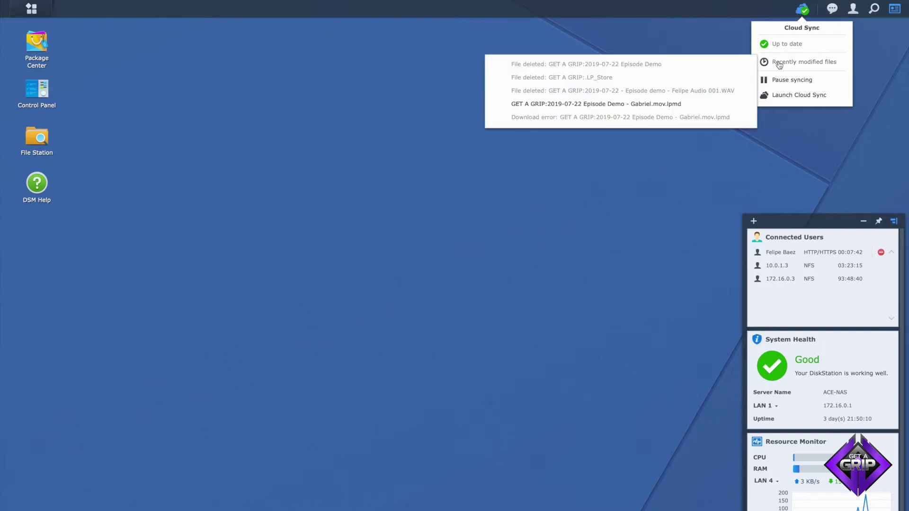
click(712, 26)
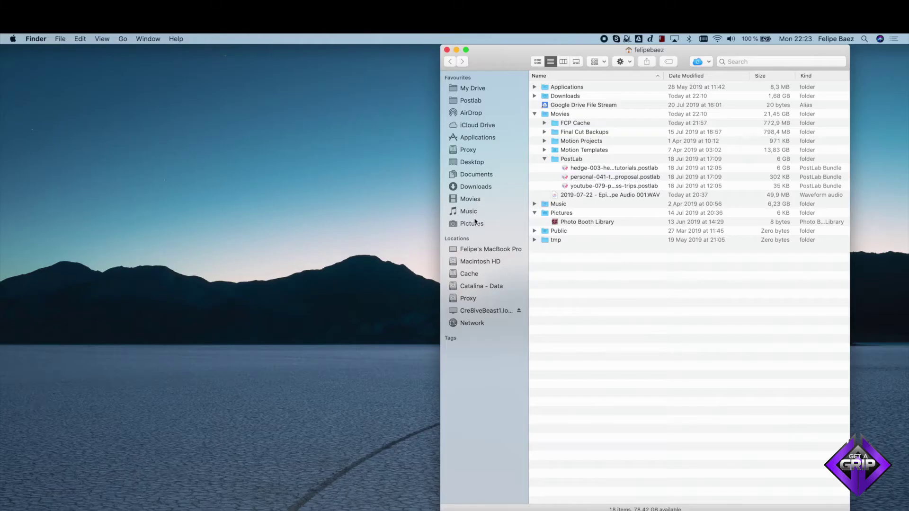
- Switch to Finder, open the Get a Grip volume from the computer's volume list, and reposition the window
key(super+shift+c)
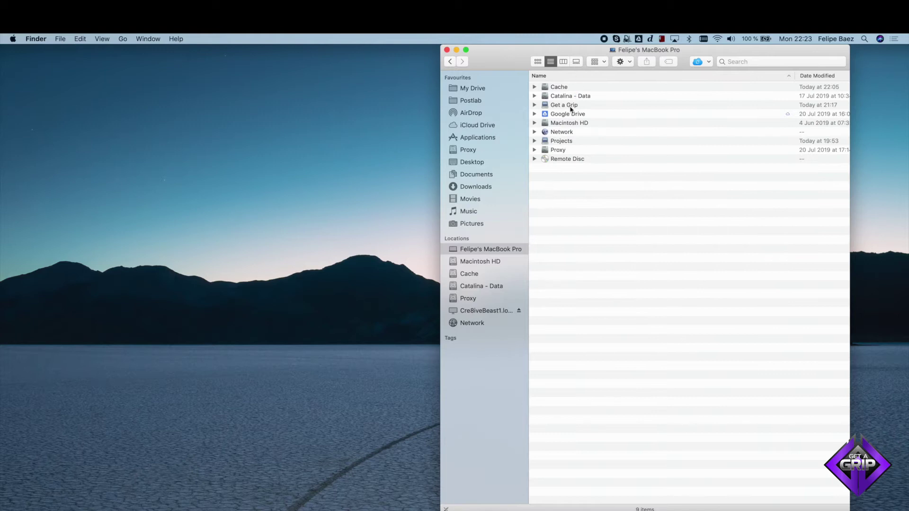
double_click(571, 106)
drag(591, 49, 403, 38)
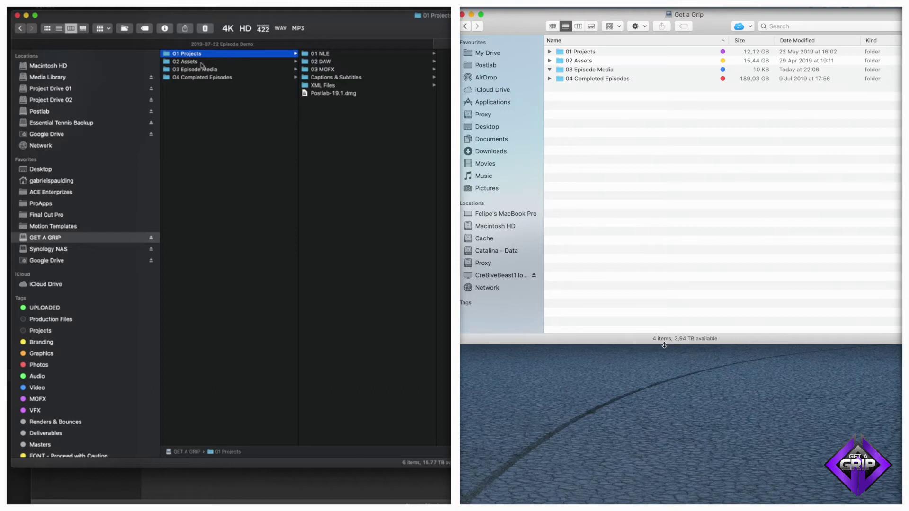
- Browse to Graphics > Image Library inside 02 Assets on the GET A GRIP volume and select Final Cut Pro X.png
click(202, 62)
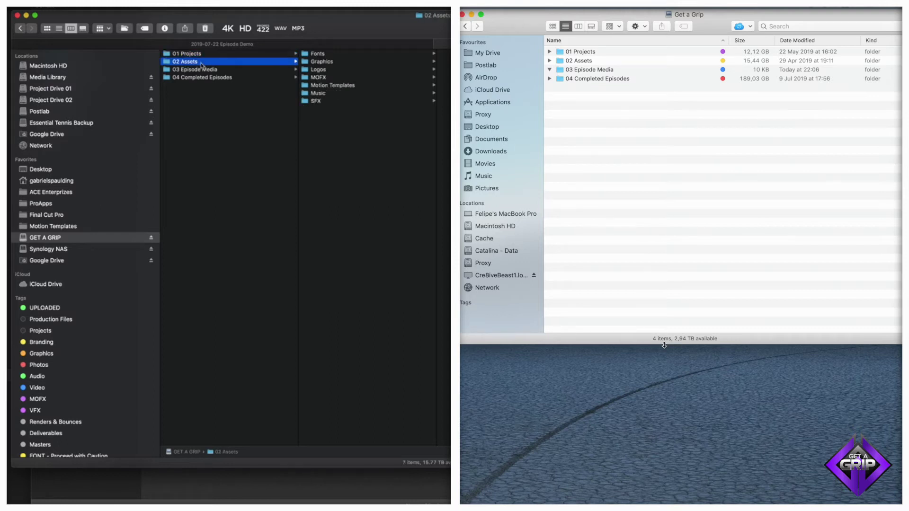
click(340, 64)
click(322, 62)
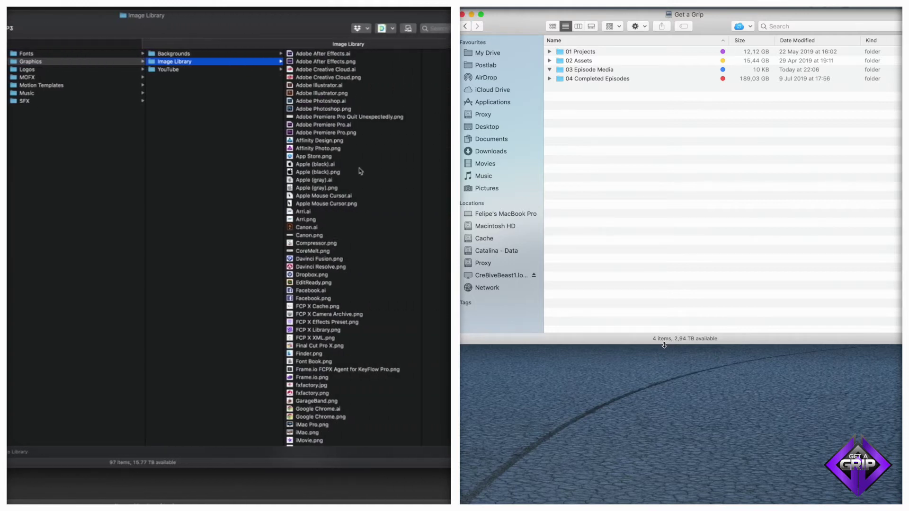
scroll(361, 171, down, 3)
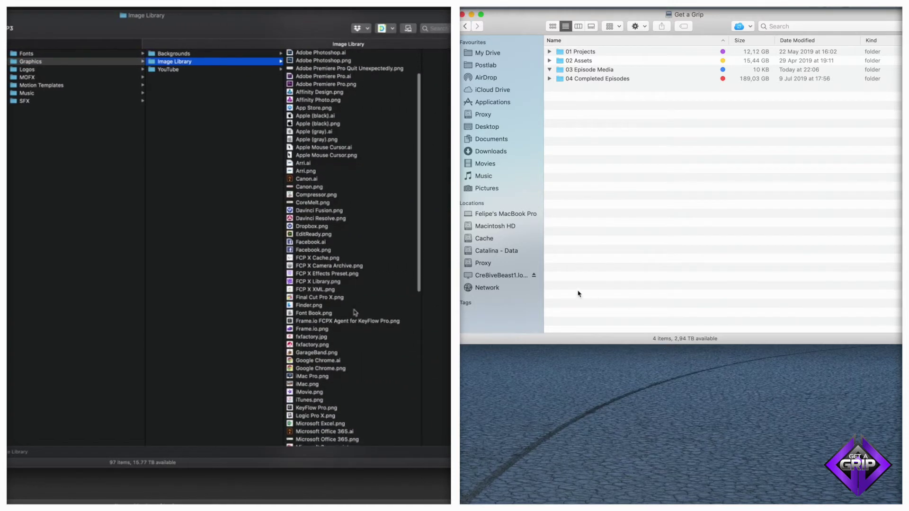
click(312, 298)
- On the other Mac's Get a Grip volume, look into 01 Projects and preview Final Cut Pro X.png at the top level
double_click(575, 52)
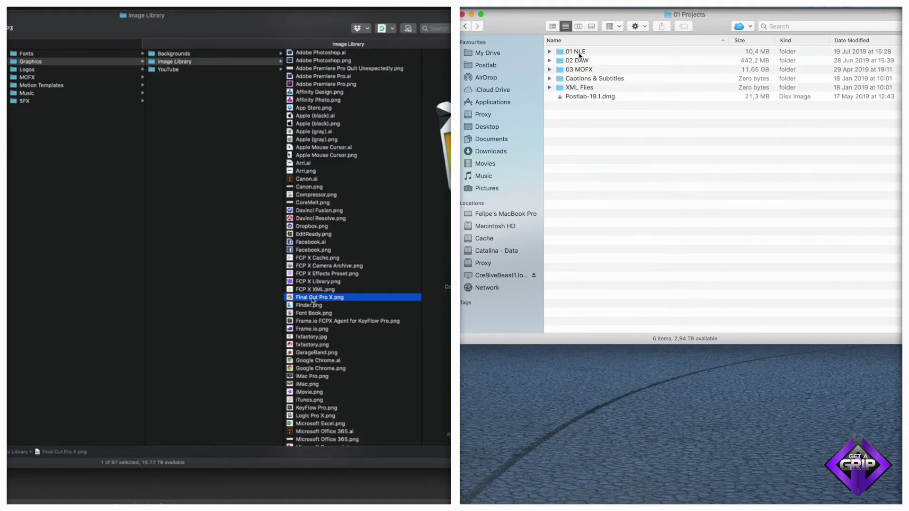
click(471, 27)
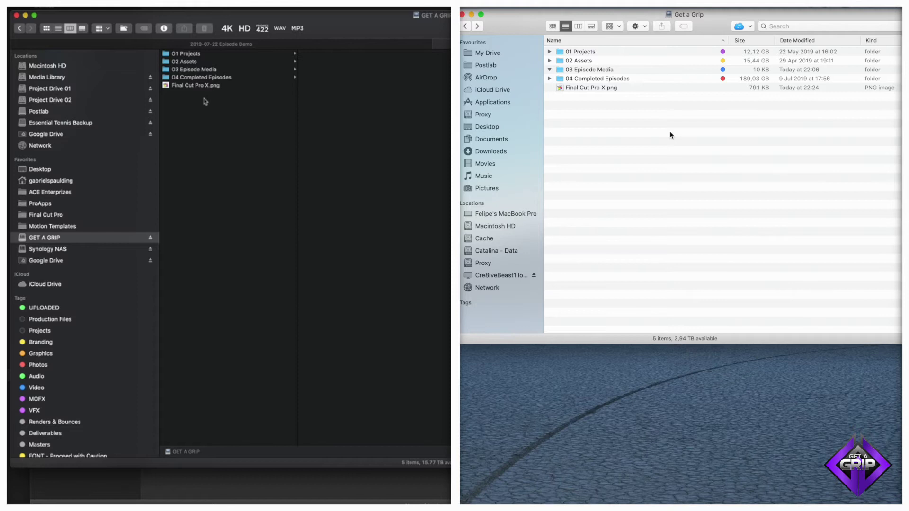
click(632, 91)
key(space)
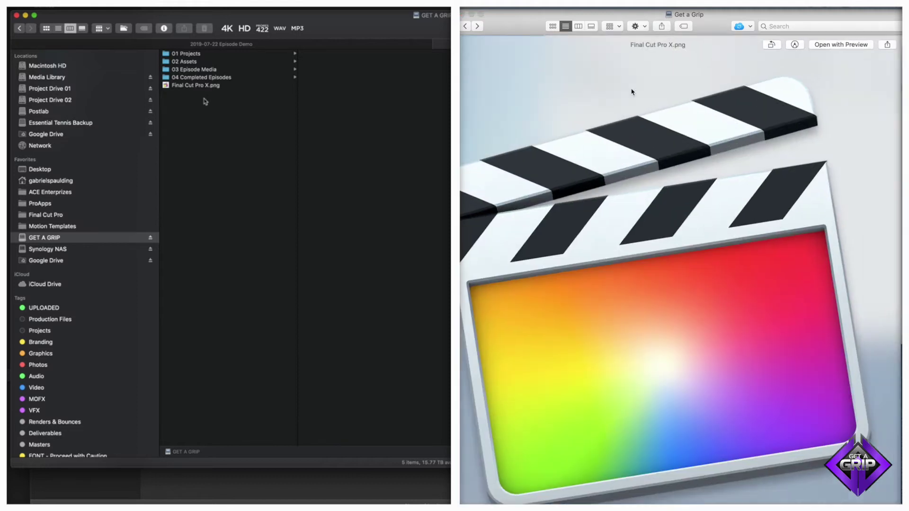
key(space)
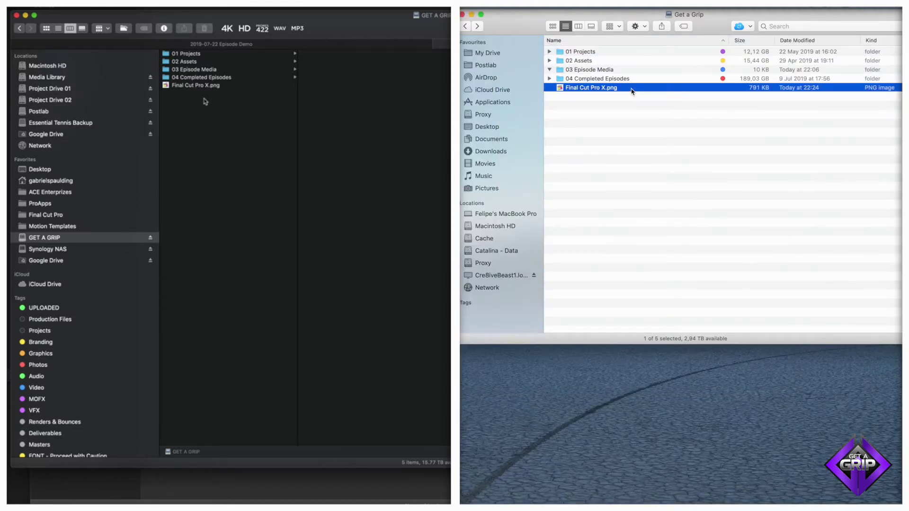
click(644, 122)
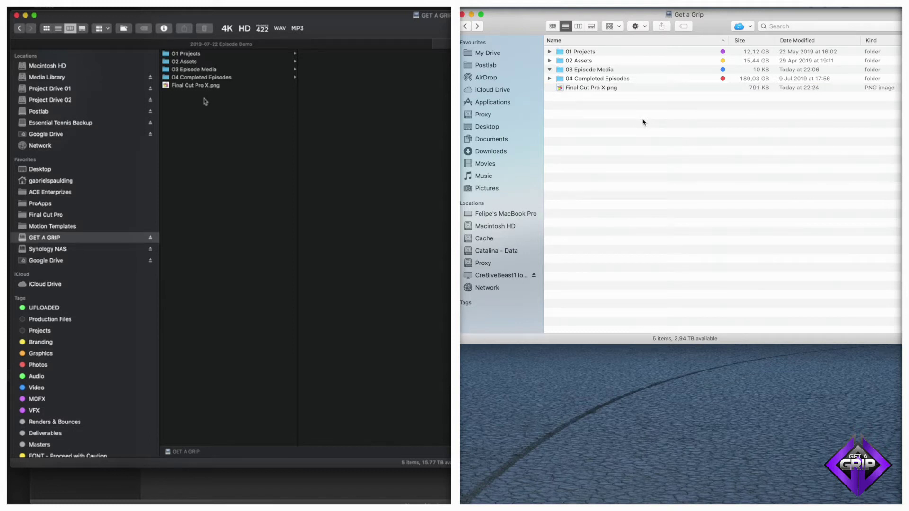
- Delete Final Cut Pro X.png from the top level of the GET A GRIP volume and confirm the deletion
click(202, 86)
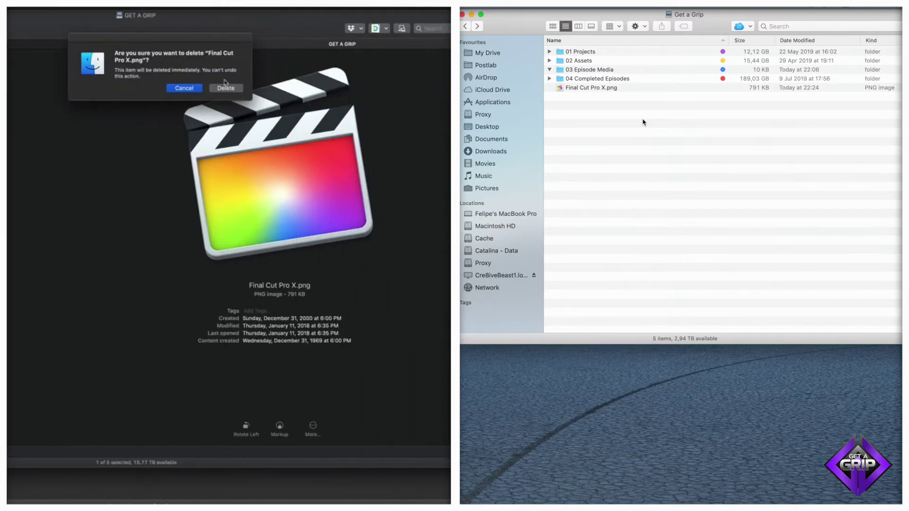
click(226, 89)
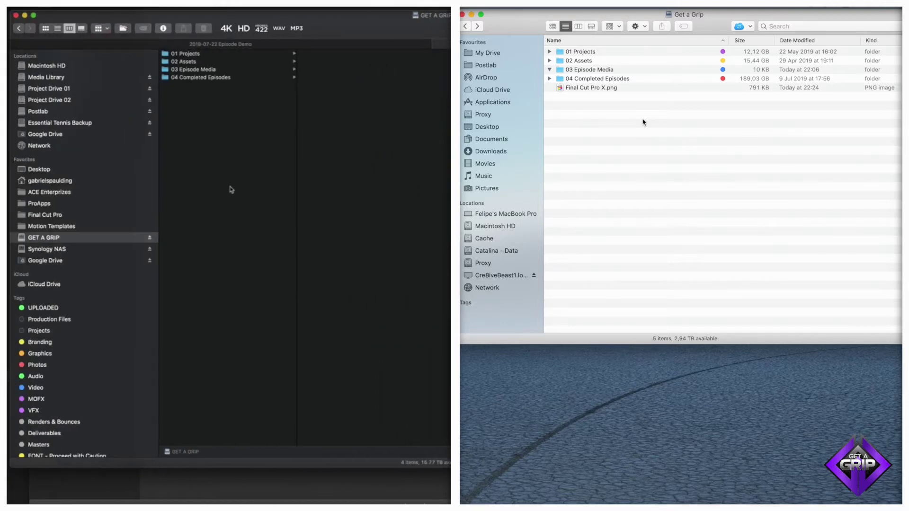
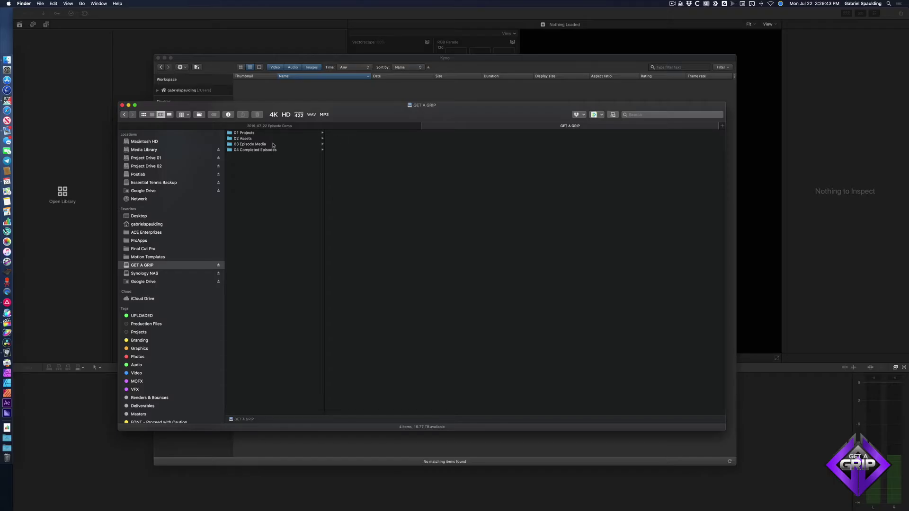
- Create a new folder named 2019-07-22 Episode Demo inside 03 Episode Media on the GET A GRIP volume
click(273, 144)
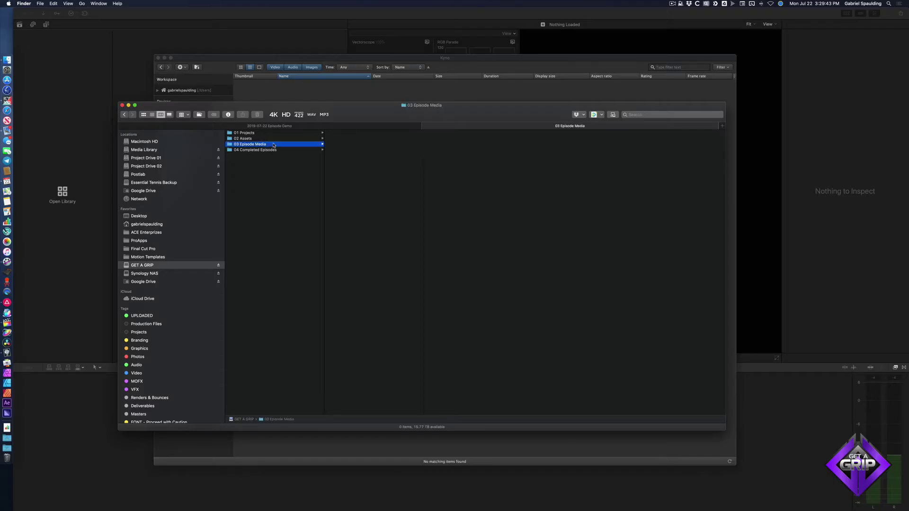
right_click(354, 163)
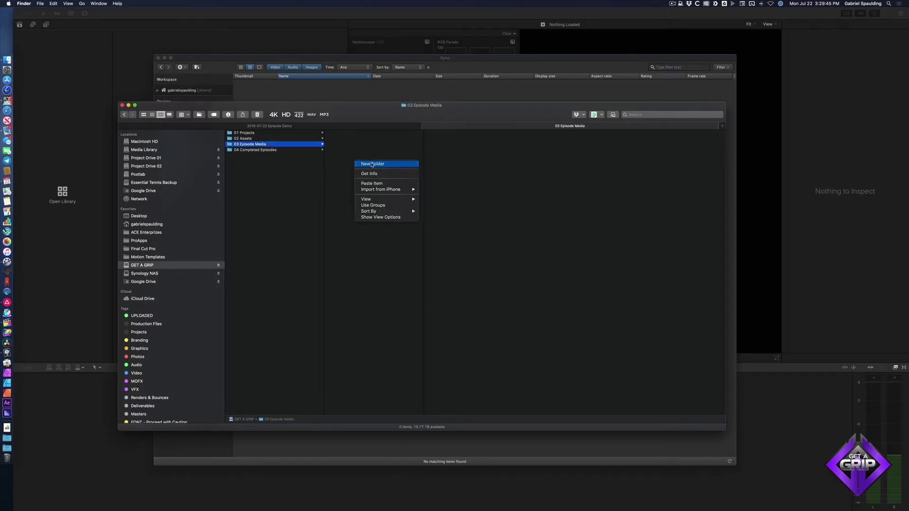
click(369, 165)
text(2)
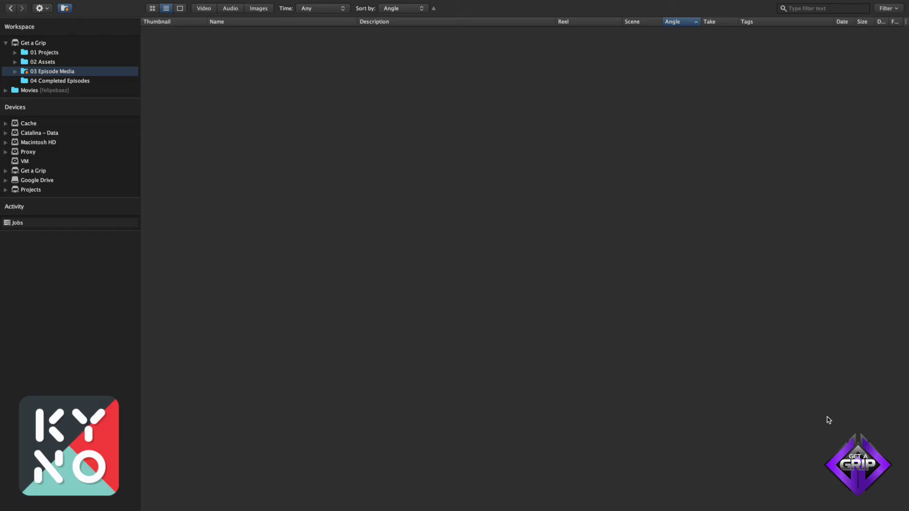
- Switch to Kyno, expand 03 Episode Media in the workspace, and open the 2019-07-22 Episode Demo folder
click(14, 71)
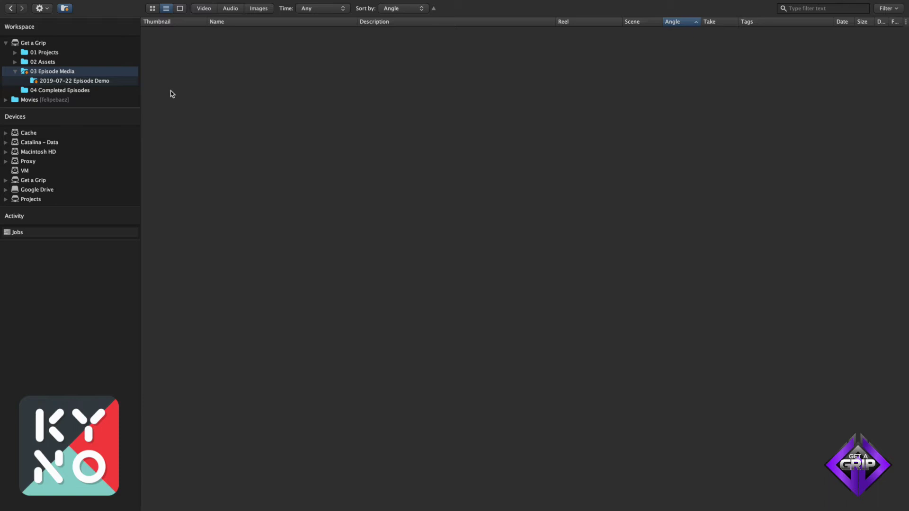
click(62, 83)
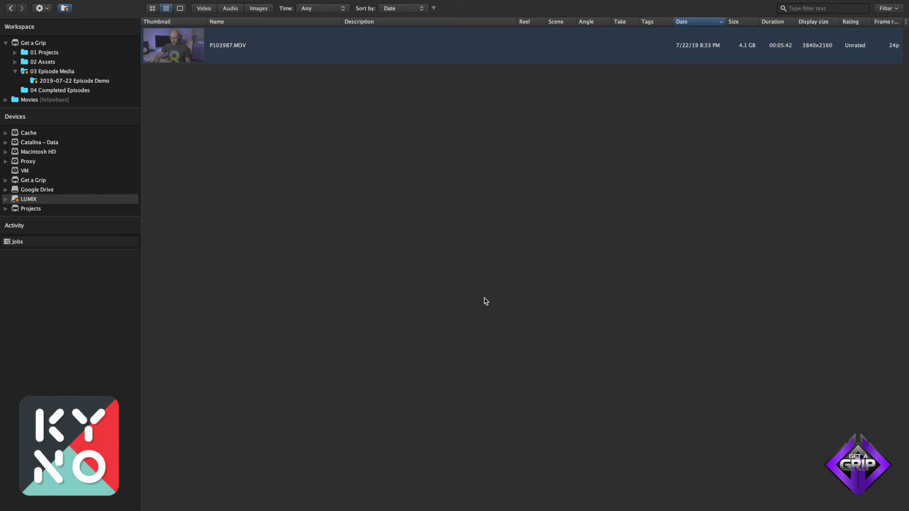
- Batch rename P103987.MOV with the Custom Name + Index (1) pattern and custom name "- Episode Demo -" followed by the presenter's first name
key(super+r)
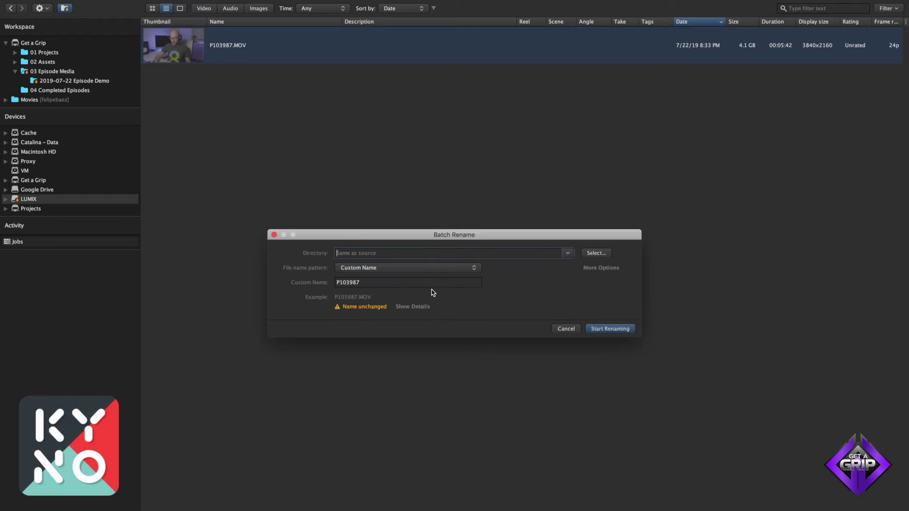
click(432, 266)
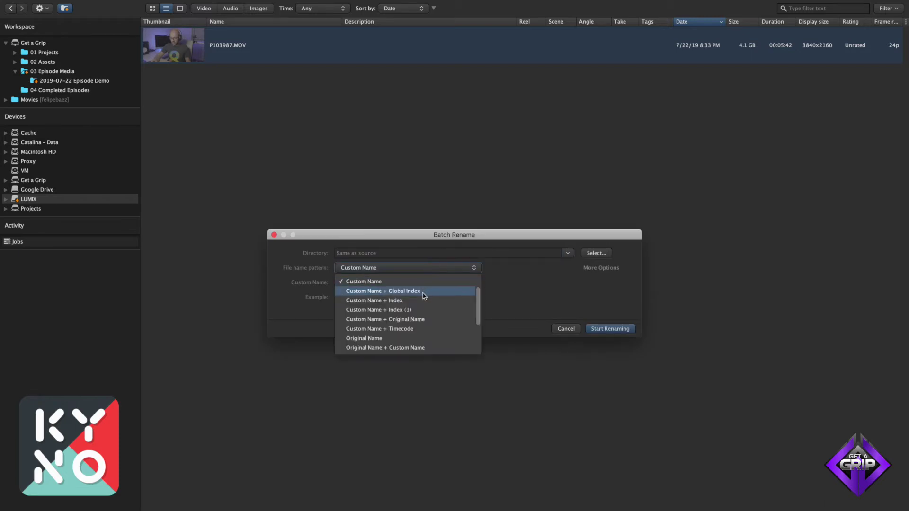
click(419, 310)
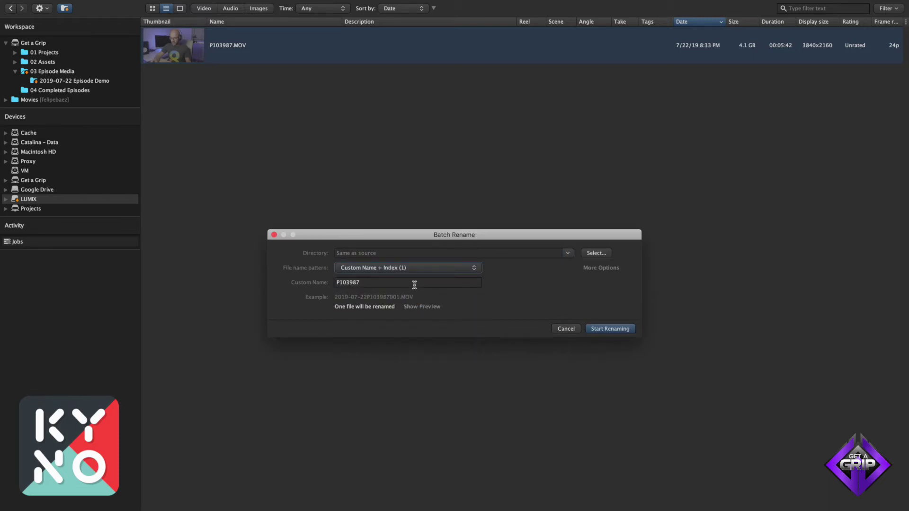
double_click(414, 285)
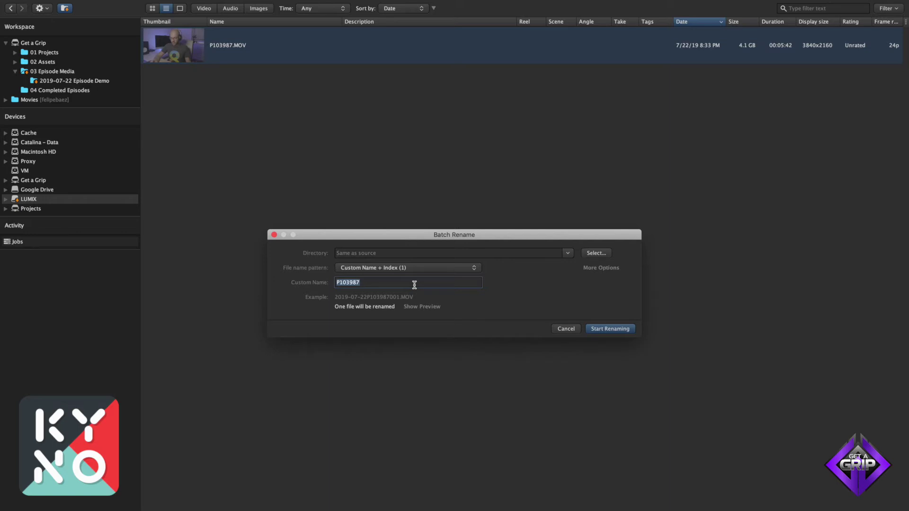
text(- Episode Demo )
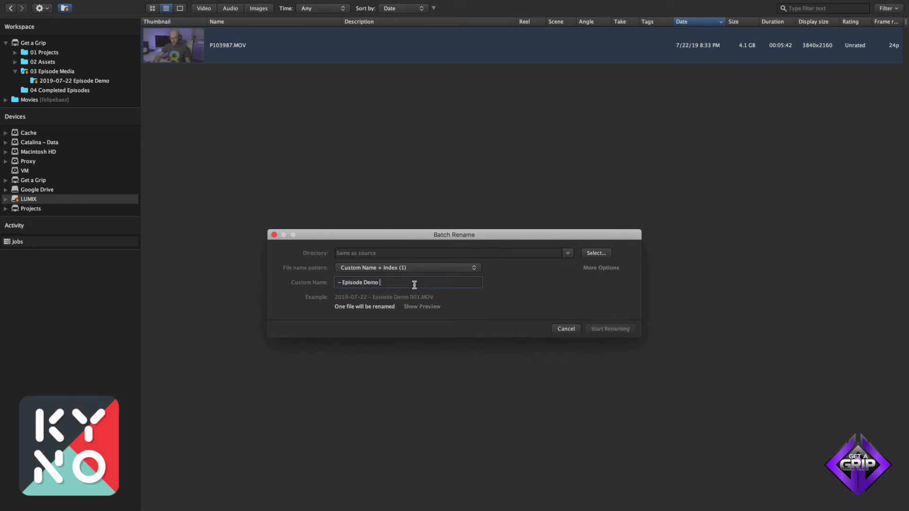
text(- Felipe)
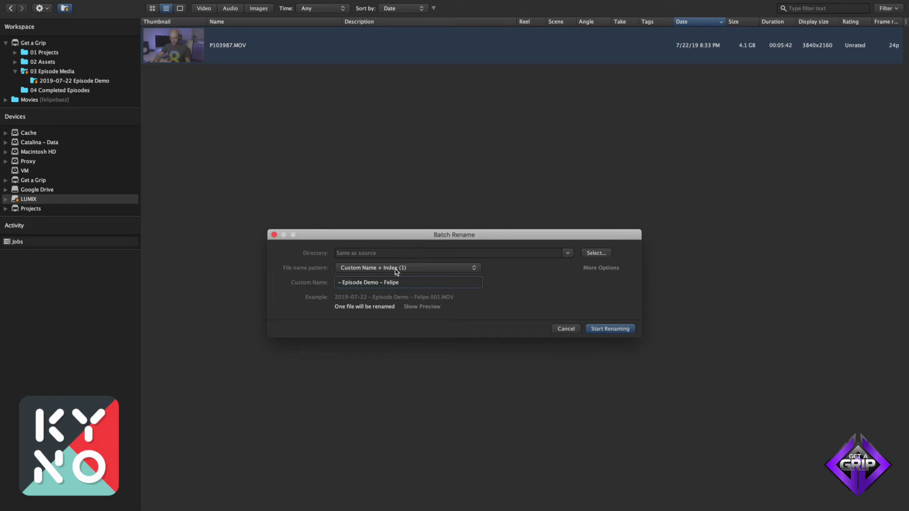
click(611, 329)
- Assign the GH5 - Vlog 8bit metadata preset to the renamed clip on the LUMIX card
key(super+shift+m)
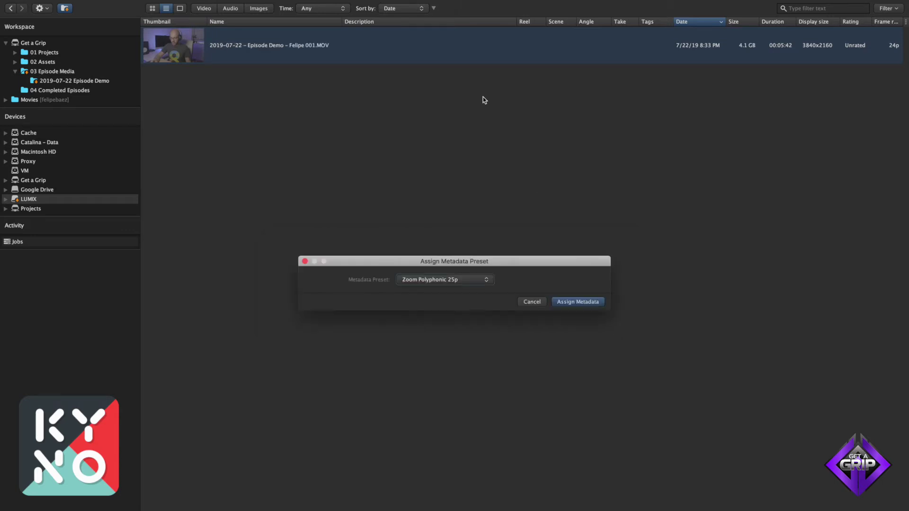
click(459, 280)
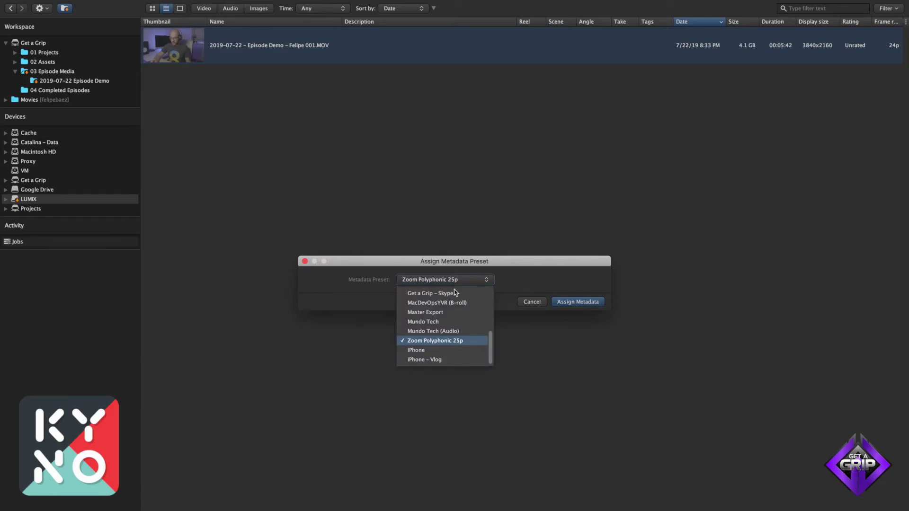
scroll(445, 323, up, 3)
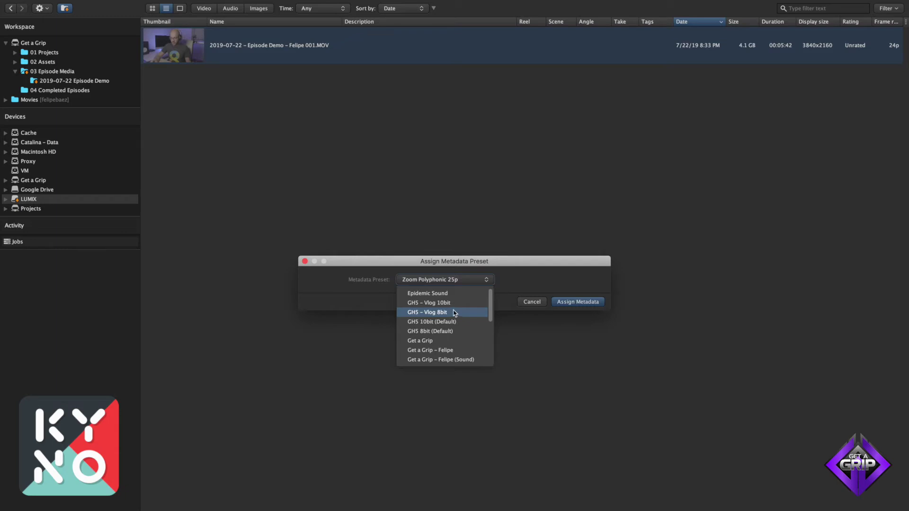
click(456, 312)
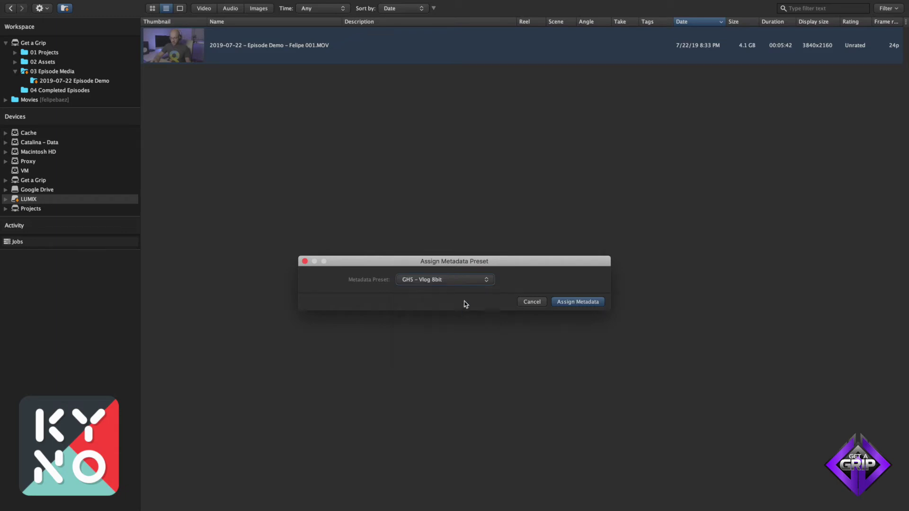
click(575, 305)
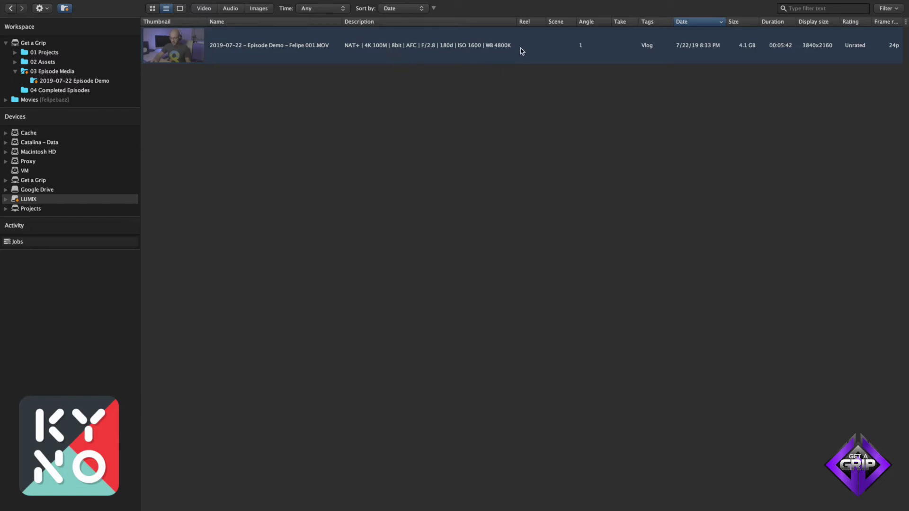
- Edit the clip's metadata: description VLOGL+, ISO 1000, WB 3800K; reel Get a Grip; scene Episode Demo; take 1; tags Get a Grip, How-to and presenter's name
key(super+e)
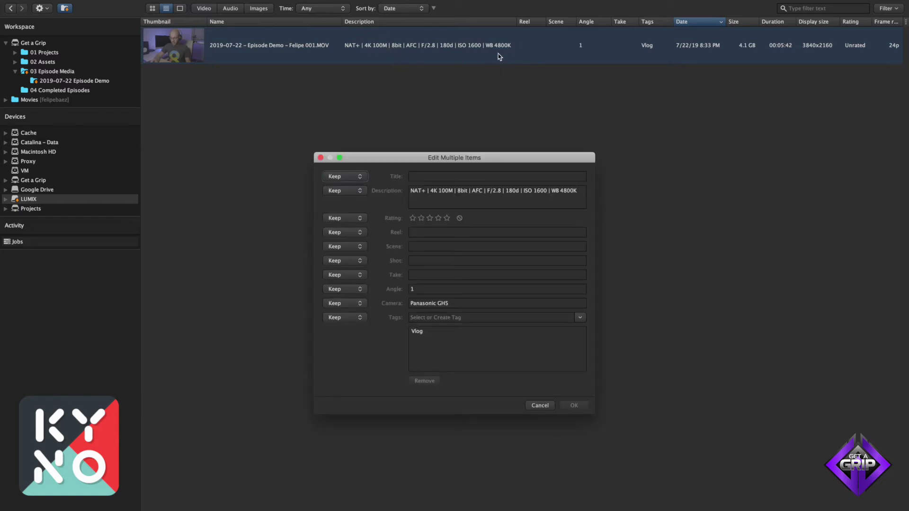
double_click(416, 191)
text(VLOGL)
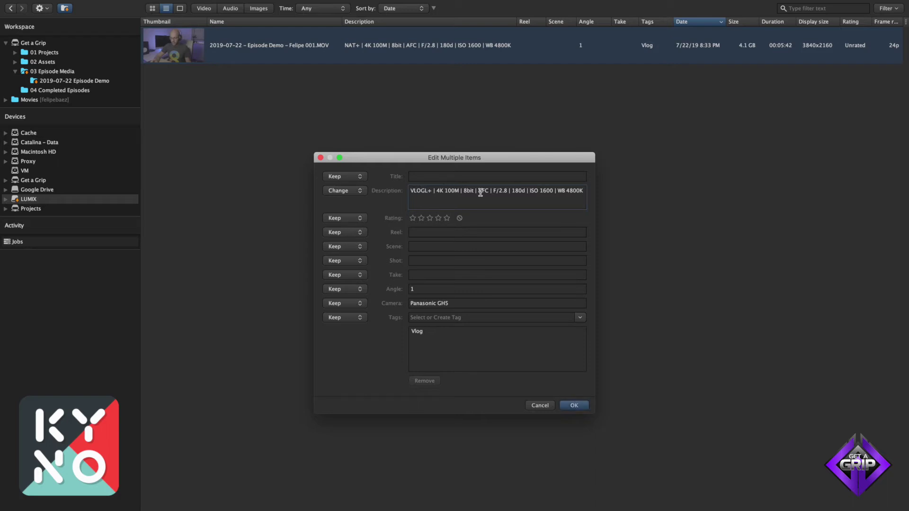
triple_click(472, 235)
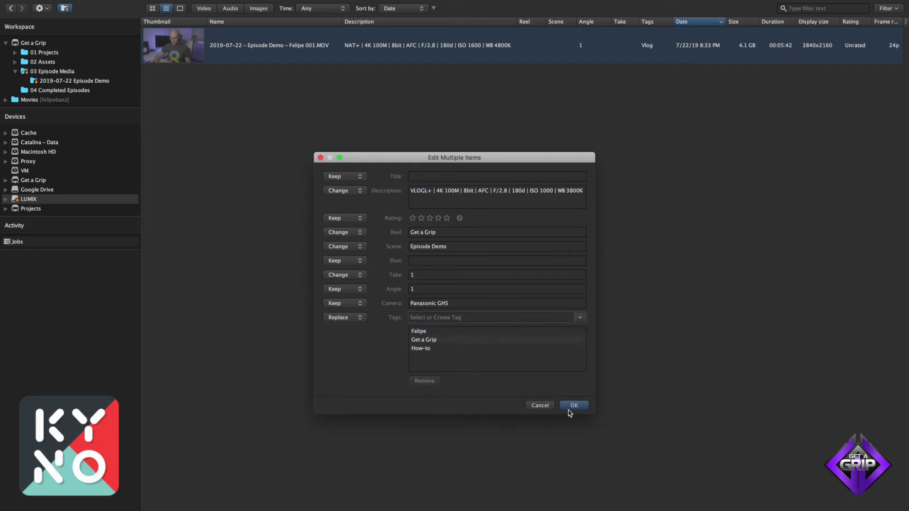
click(573, 406)
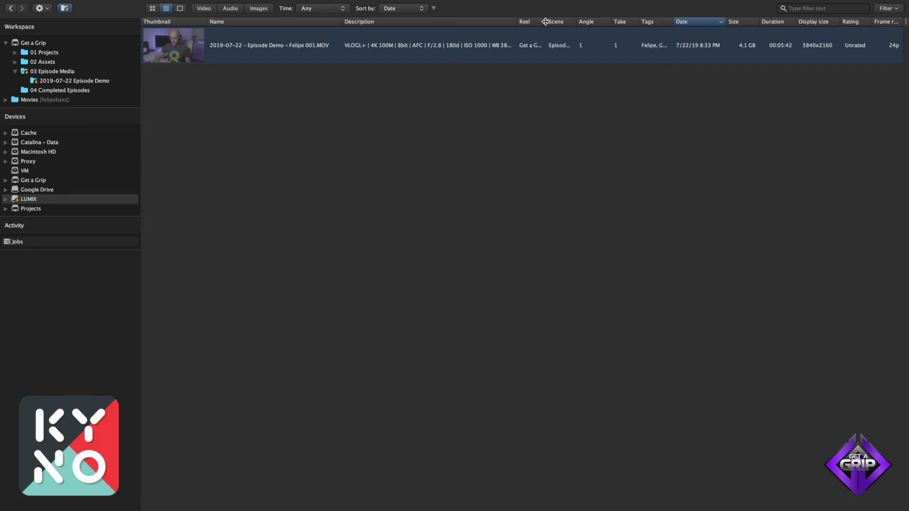
drag(546, 22, 615, 22)
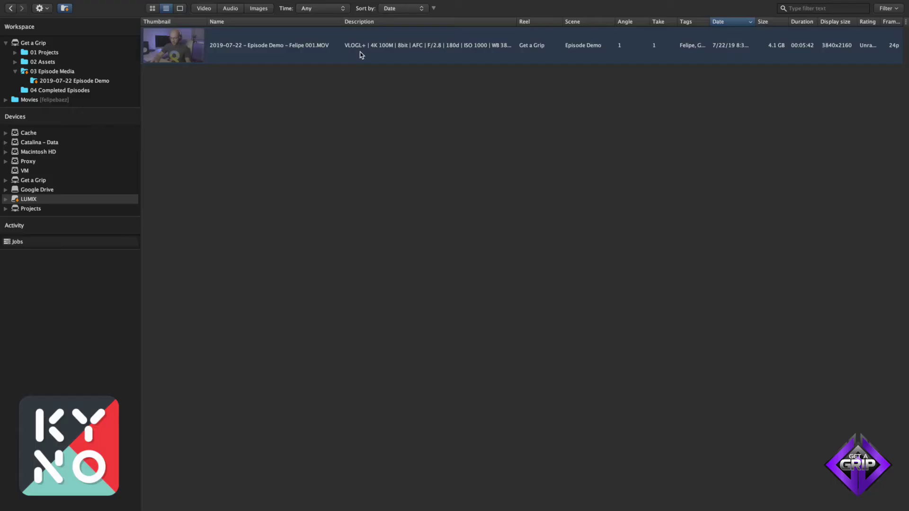
- Copy the renamed episode clip from the LUMIX card to the Movies folder in the workspace and confirm the operation
mouse_move(288, 57)
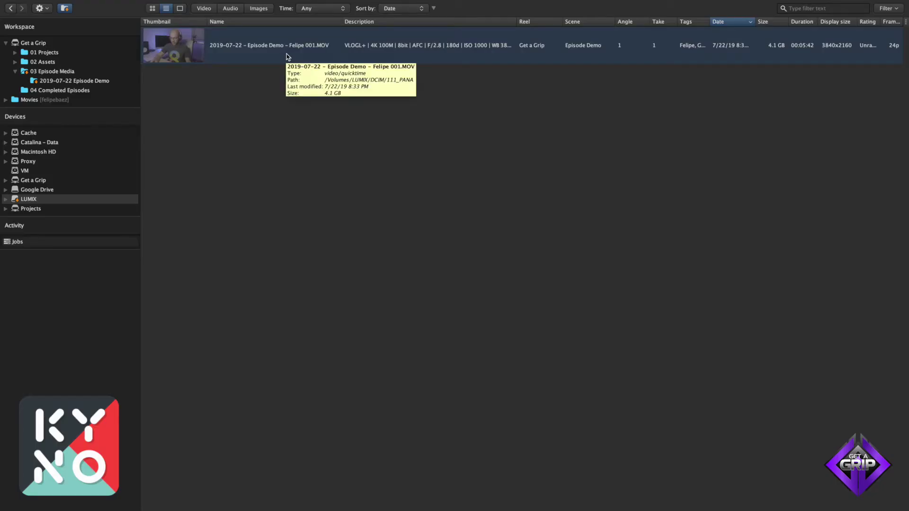
key(super+shift+c)
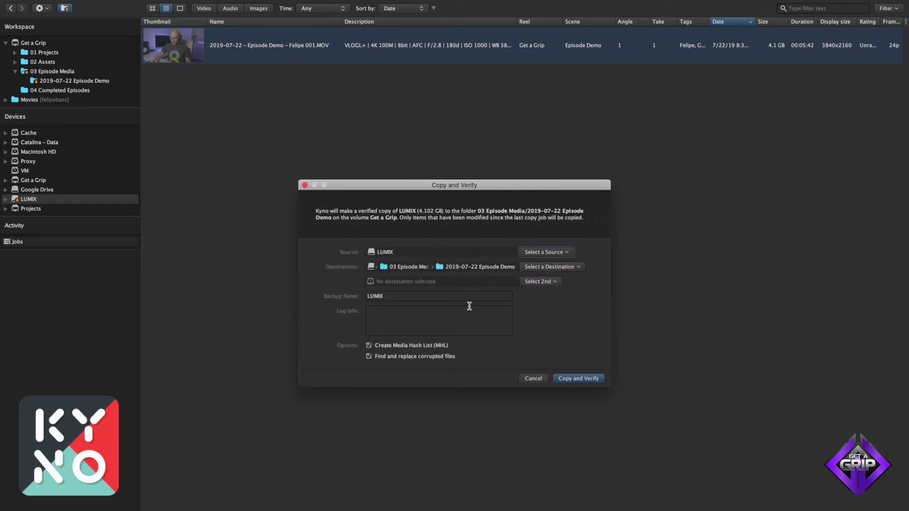
click(532, 379)
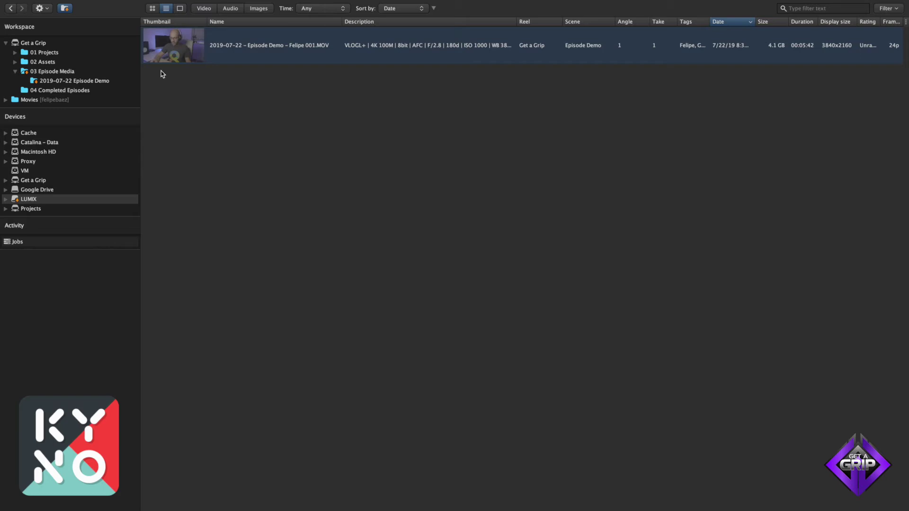
drag(205, 50, 83, 103)
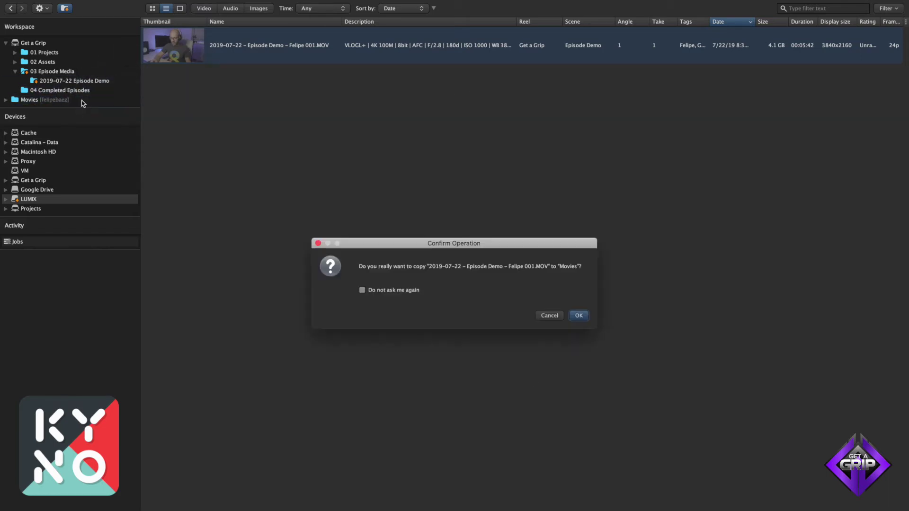
click(586, 316)
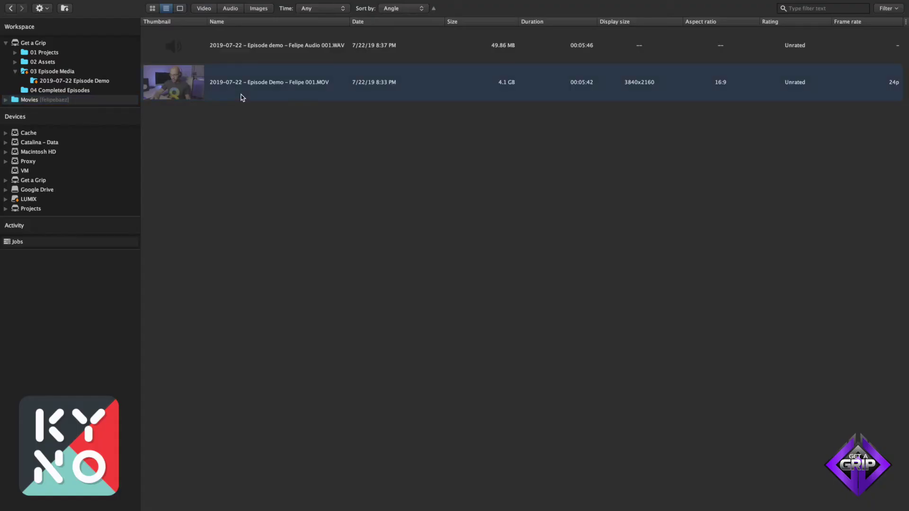
- Set up a conversion of the copied episode MOV in Movies with the H.264 1080p distribution preset
right_click(317, 98)
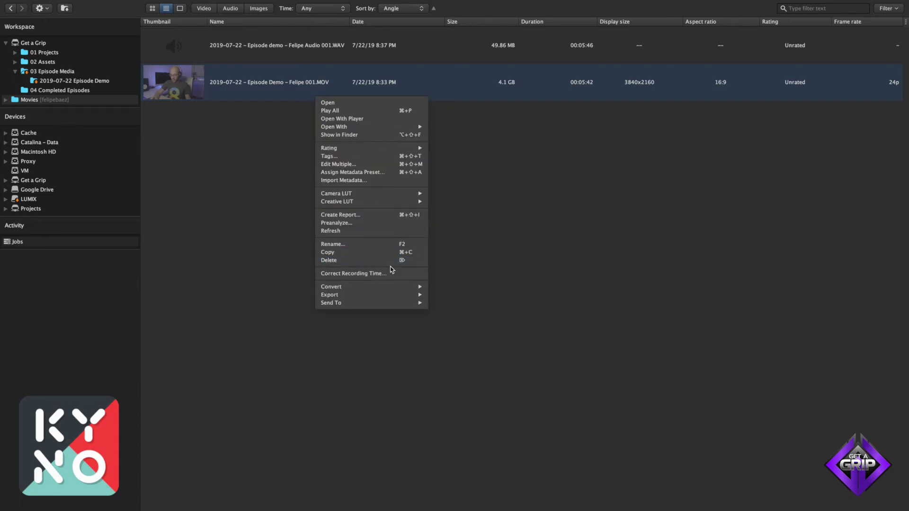
mouse_move(388, 288)
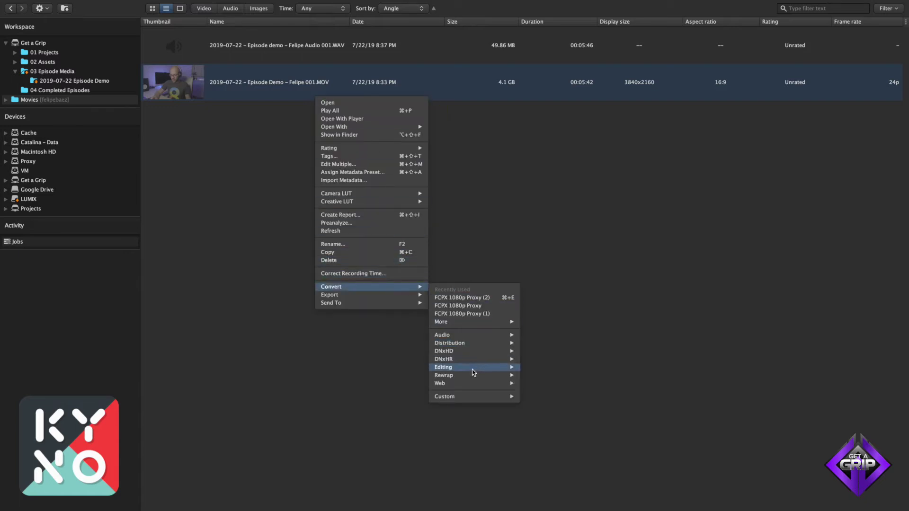
mouse_move(477, 344)
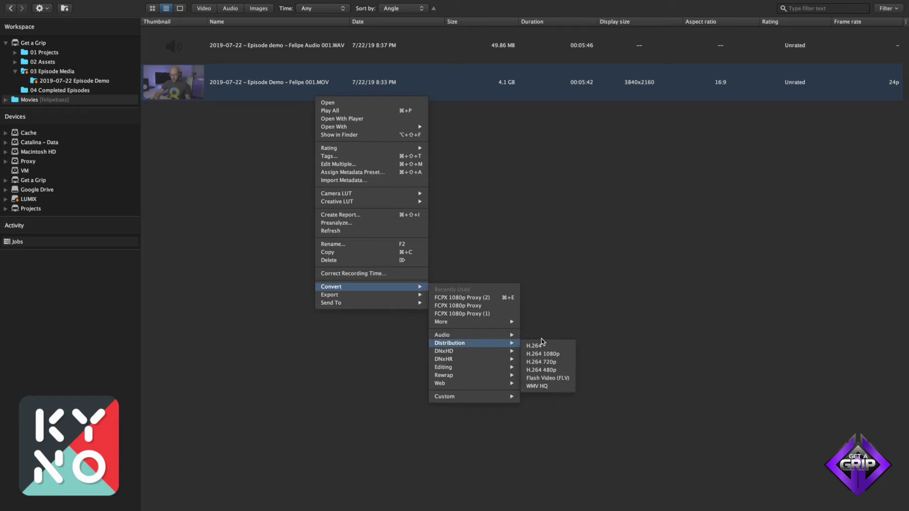
click(567, 354)
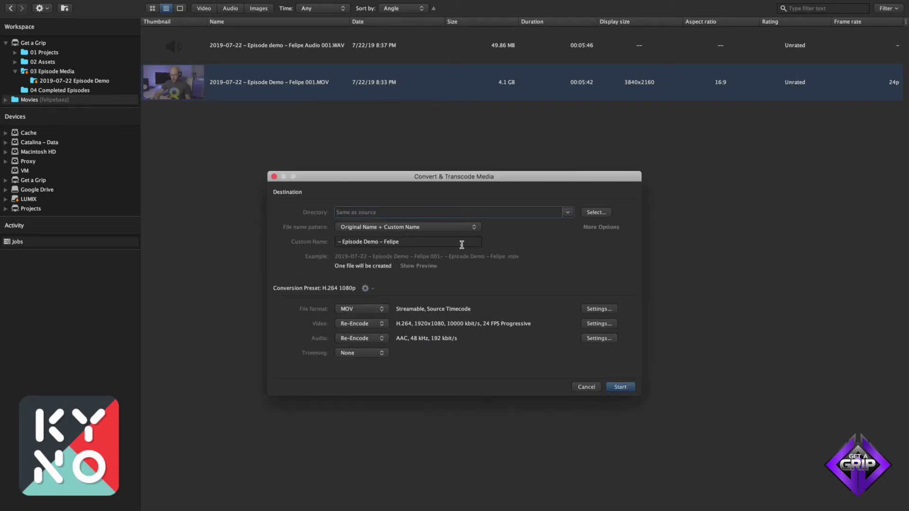
- Set the conversion's video quality control to Quality-based at 80% and review the filter, LUT and overlay settings
click(610, 326)
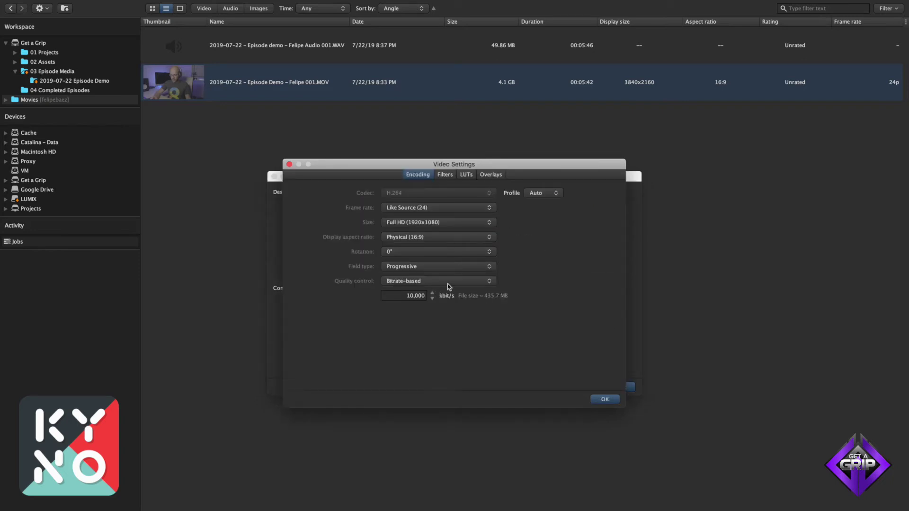
click(455, 283)
click(475, 273)
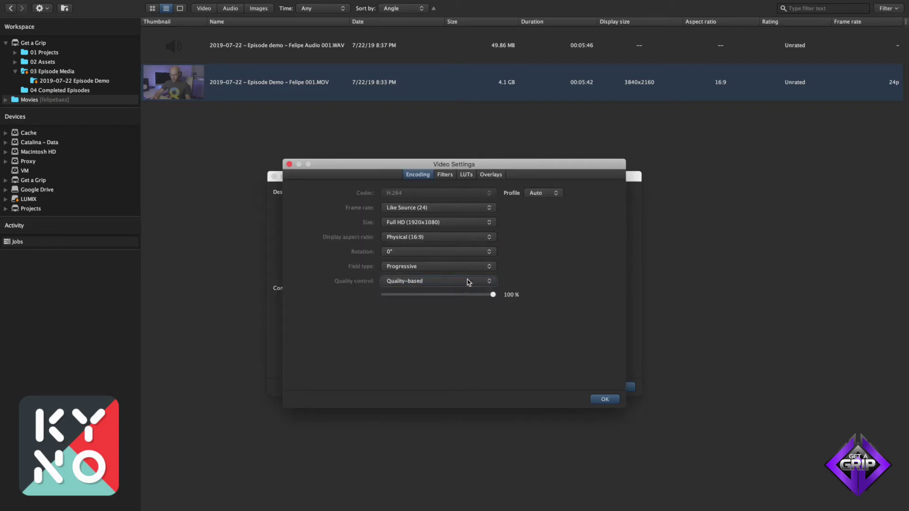
drag(494, 294, 473, 297)
click(446, 179)
click(466, 178)
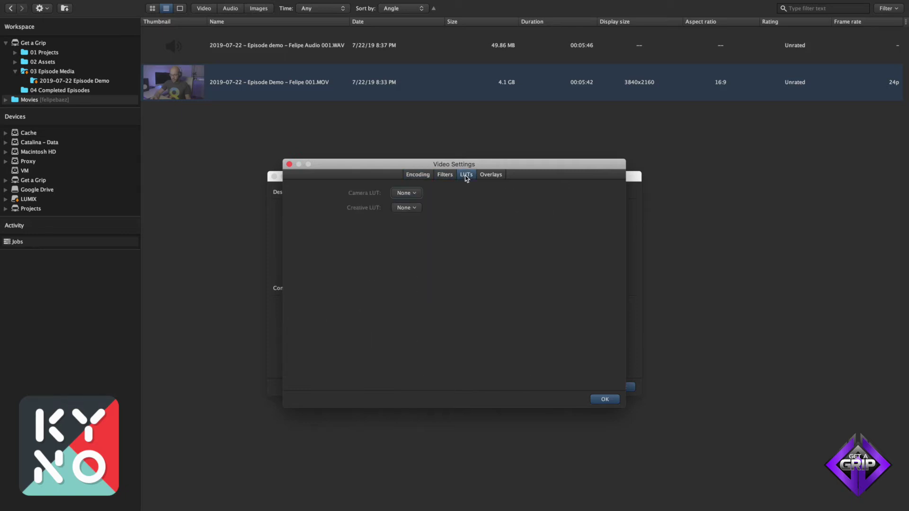
click(448, 177)
click(489, 177)
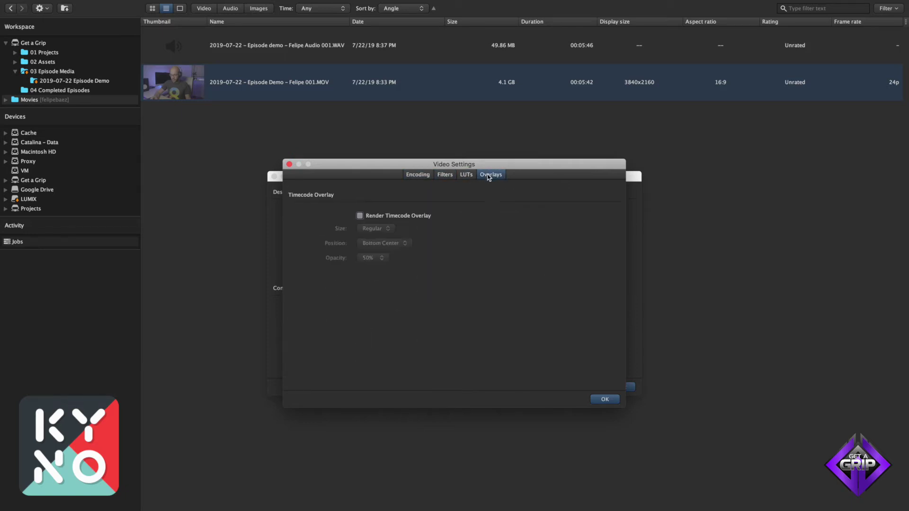
click(605, 400)
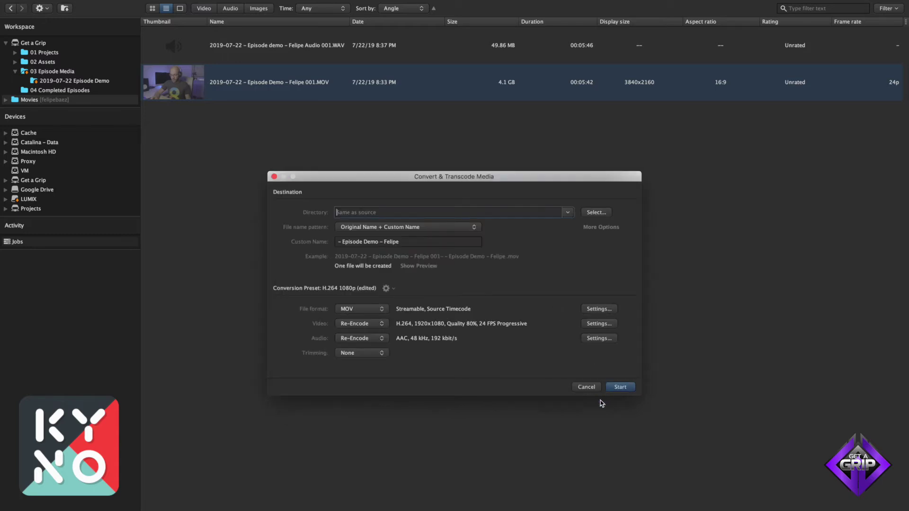
- Start the conversion with audio set to Copy and the custom name Compressed, and check it in the jobs list
click(373, 340)
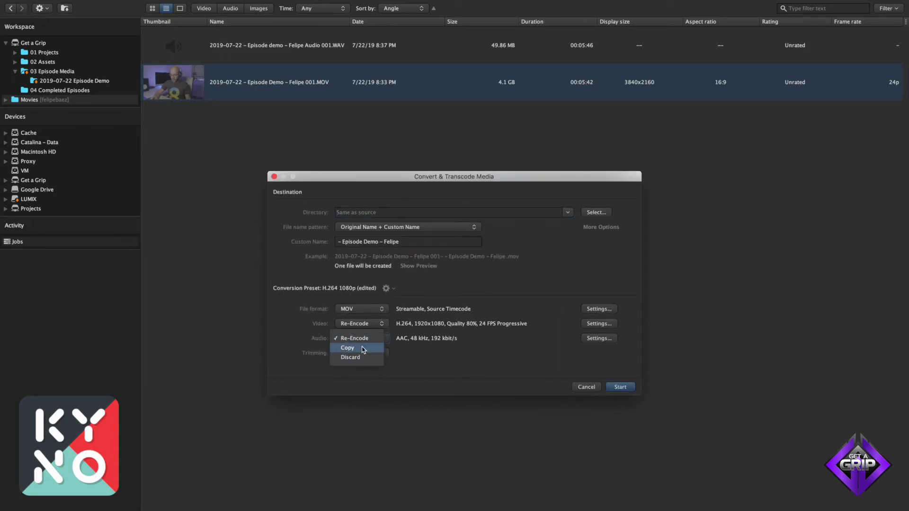
click(360, 348)
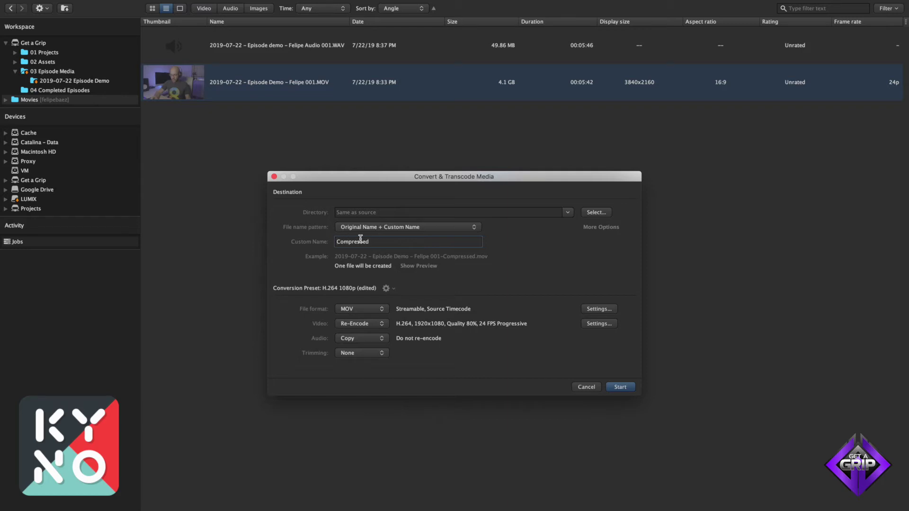
click(621, 387)
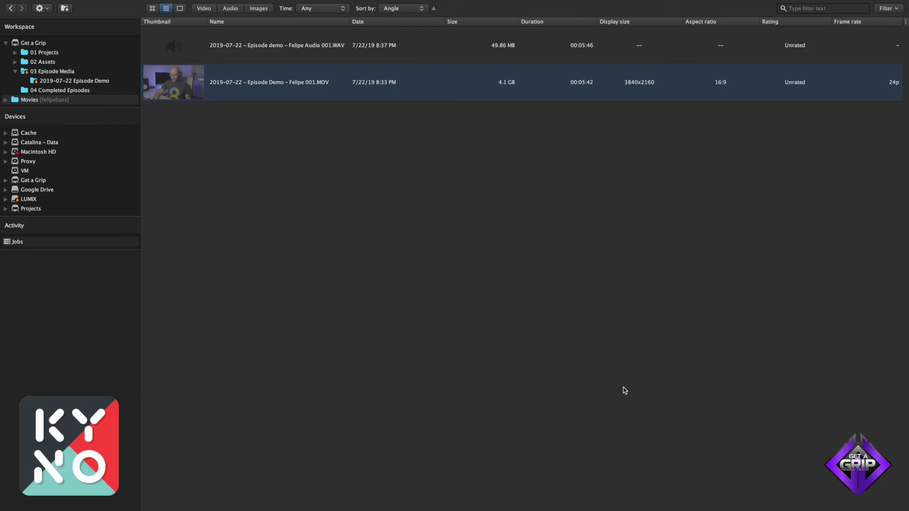
click(74, 244)
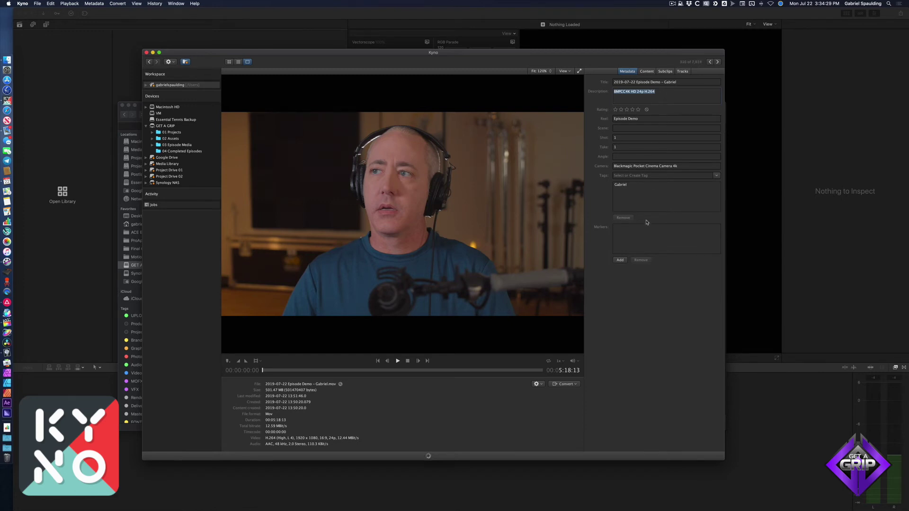
- Set up a Copy and Verify job with the 2019-07-22 Episode Demo folder in 03 Episode Media on GET A GRIP as destination
click(37, 4)
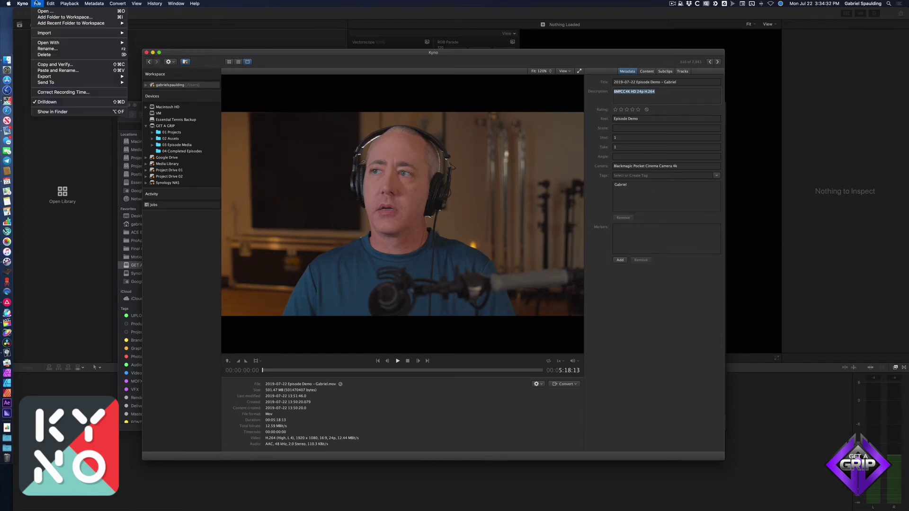
click(49, 64)
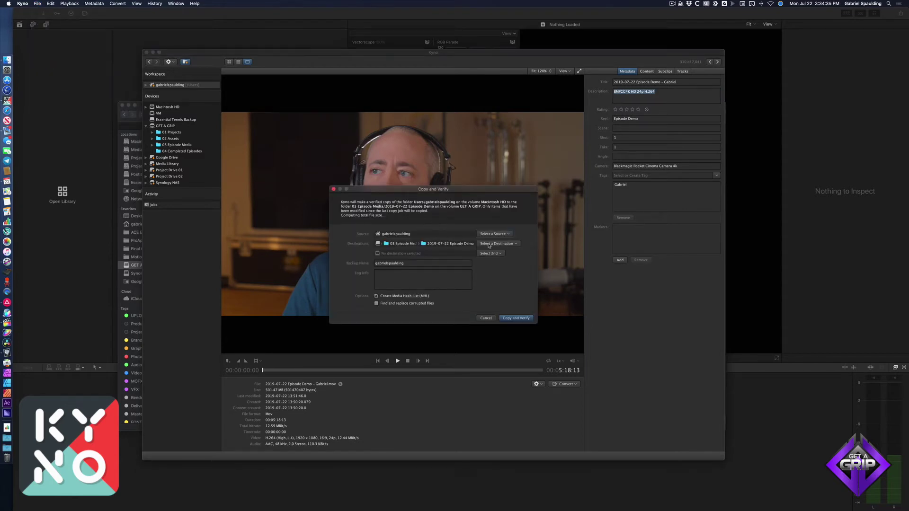
click(490, 244)
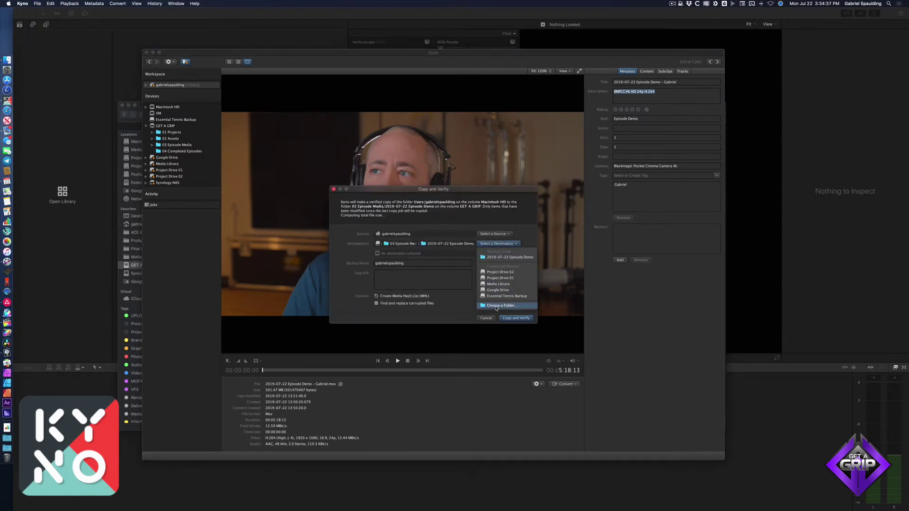
click(496, 306)
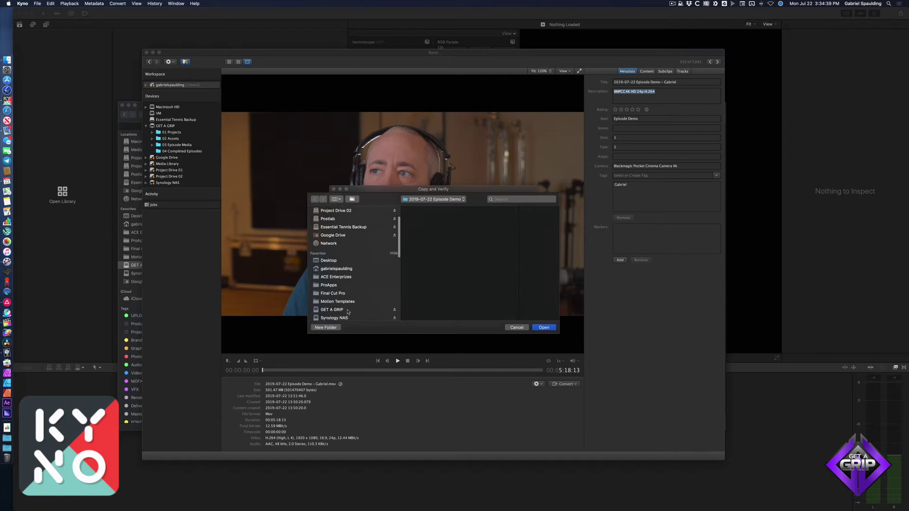
click(348, 310)
click(437, 220)
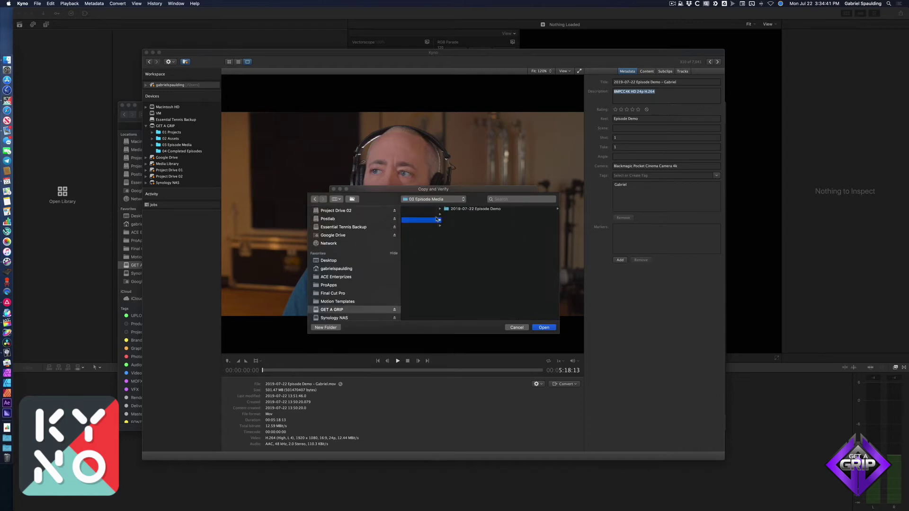
click(466, 210)
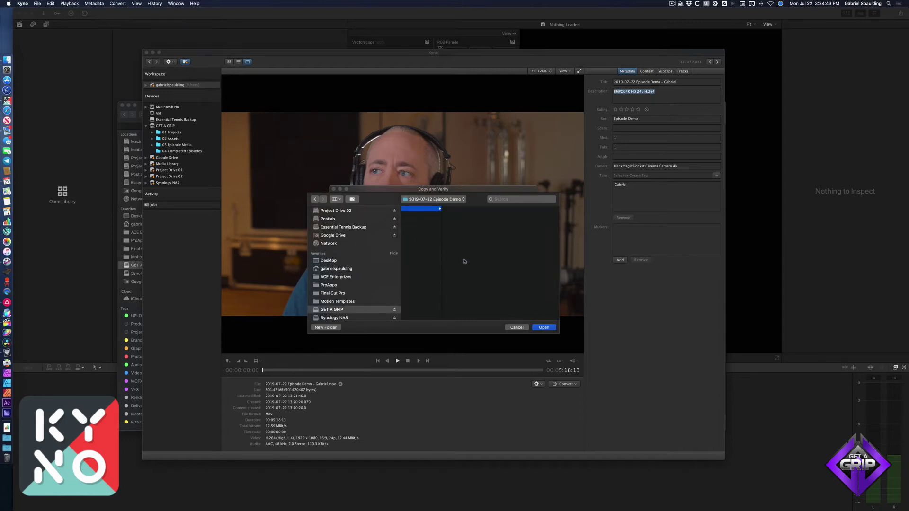
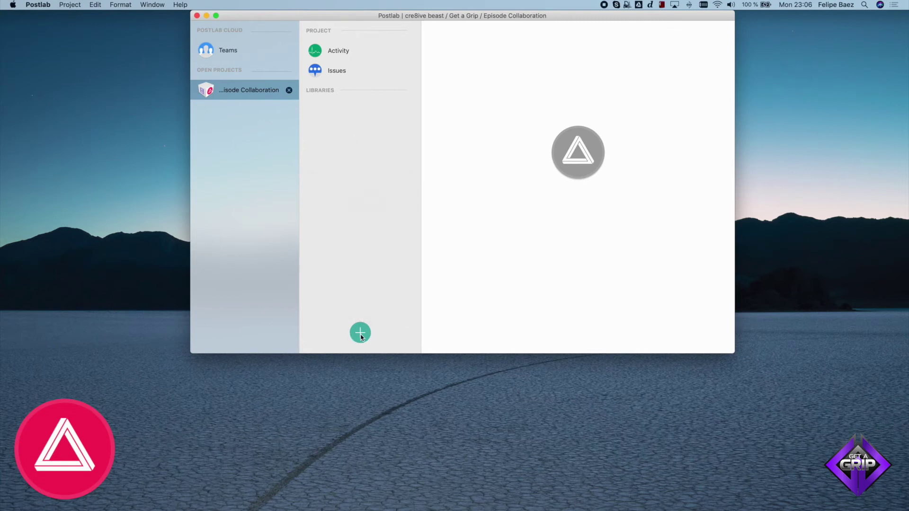
- In Postlab, create the library Master_Library from the Get a Grip / YYYY-MM-DD_Episode_XXX template and start editing it in Final Cut Pro
click(360, 335)
click(368, 285)
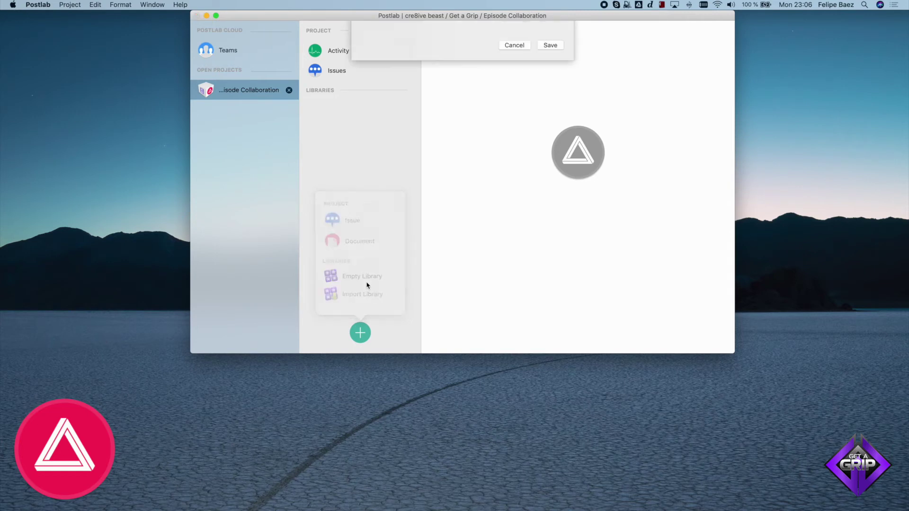
text(Master_)
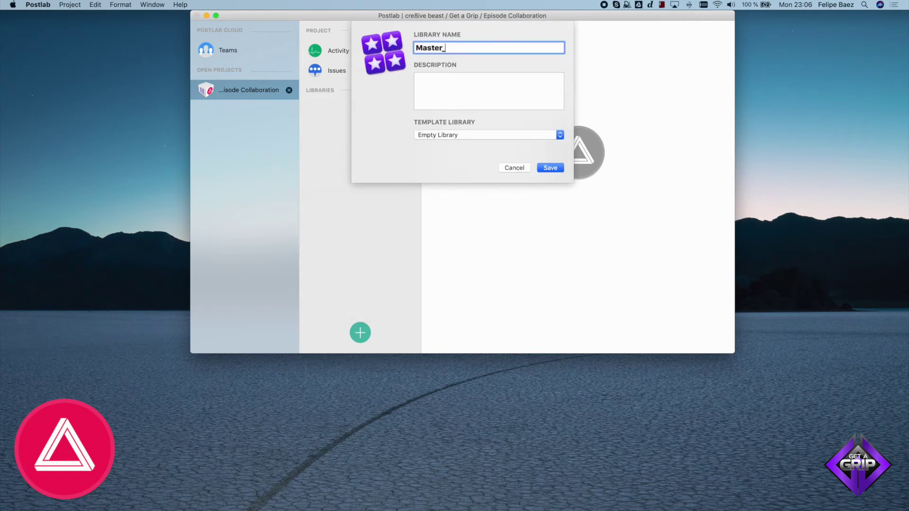
text(LIbvra)
click(496, 89)
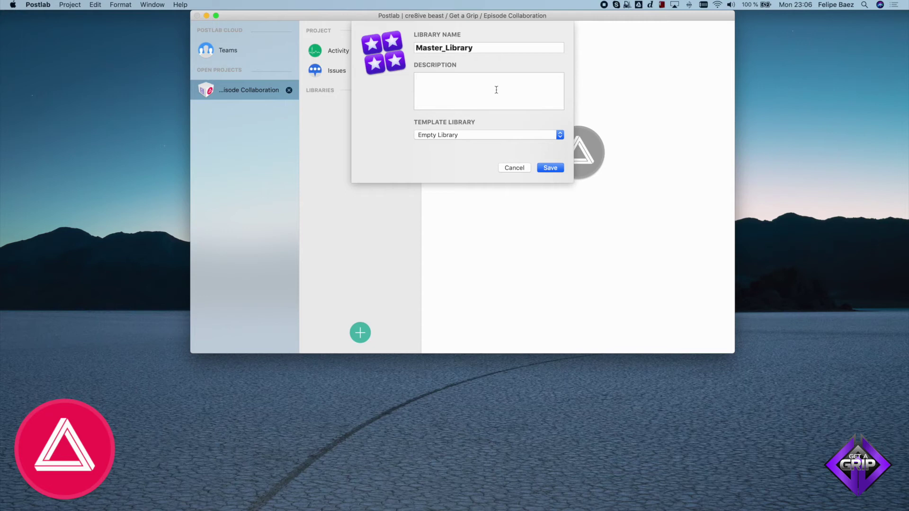
click(490, 134)
click(474, 157)
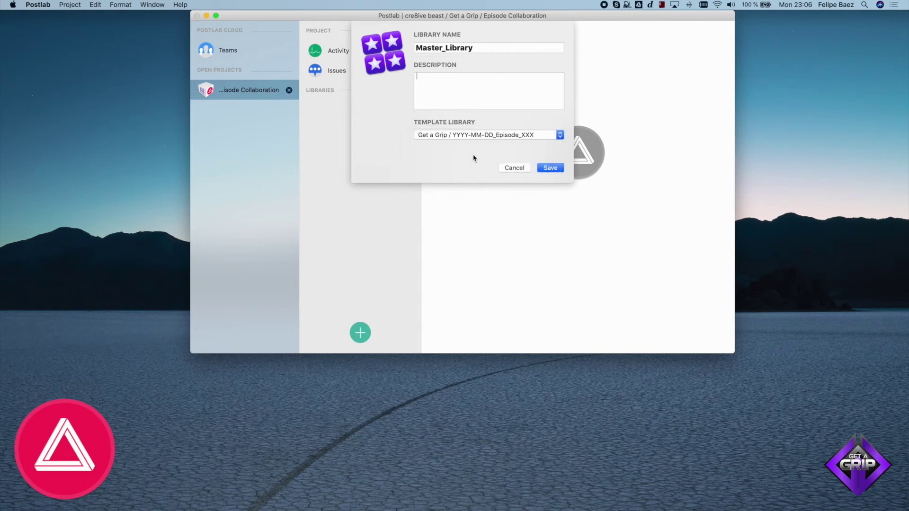
click(553, 168)
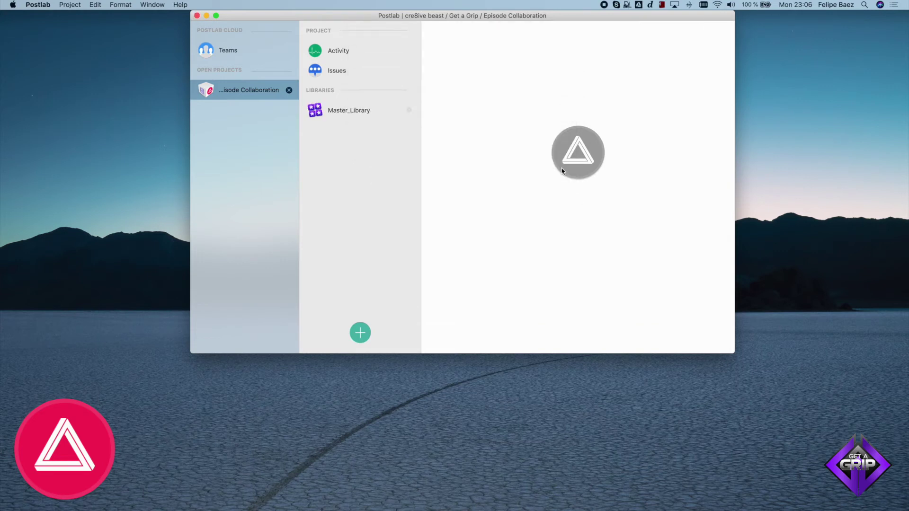
click(397, 108)
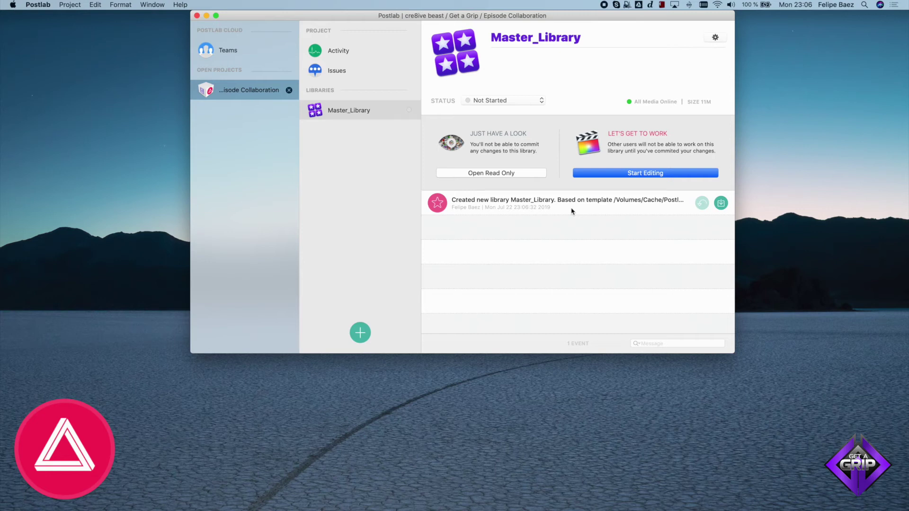
click(598, 172)
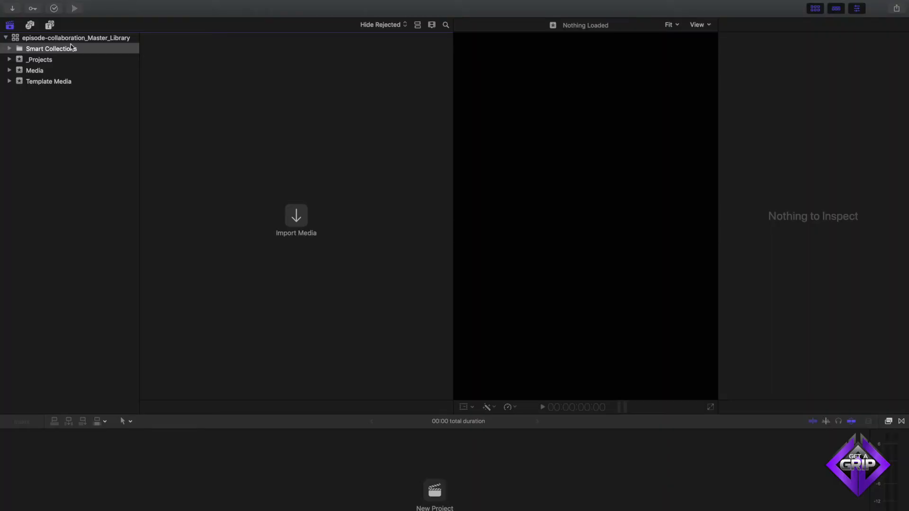
- Examine the Template Media keyword collections, showing their clips as filmstrips, and the Media and _Projects events
click(51, 81)
click(9, 82)
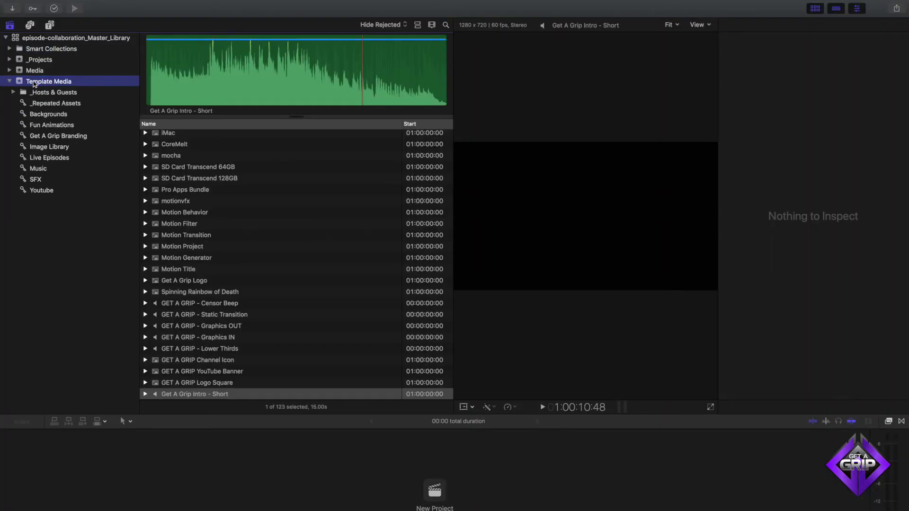
click(46, 114)
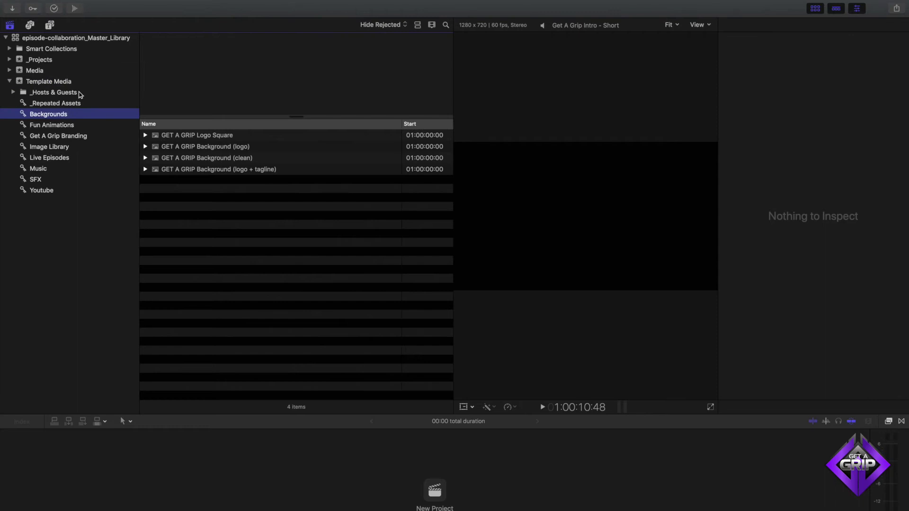
click(417, 26)
click(67, 135)
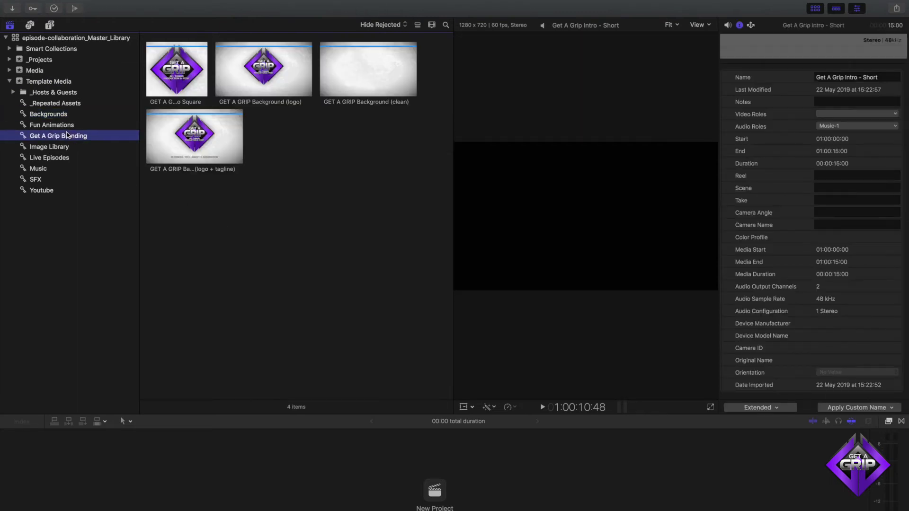
click(51, 147)
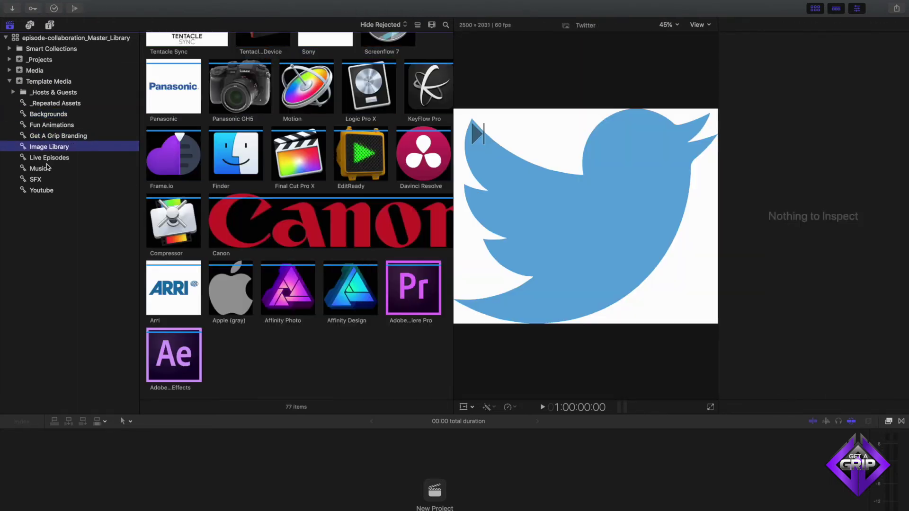
click(50, 159)
click(40, 170)
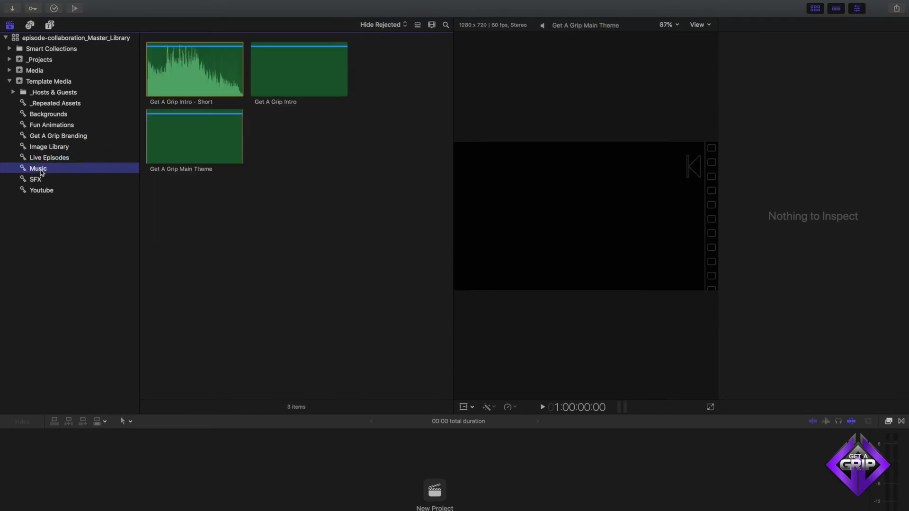
click(52, 119)
click(52, 104)
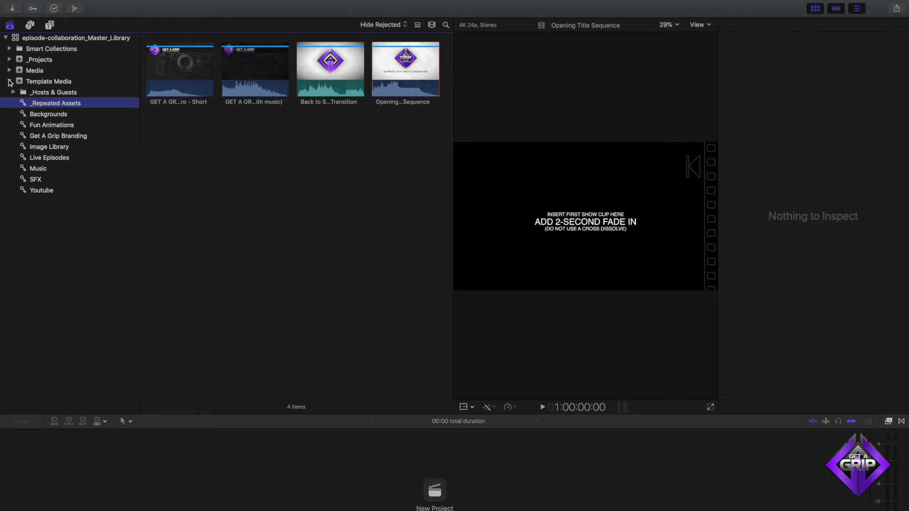
click(9, 83)
click(19, 72)
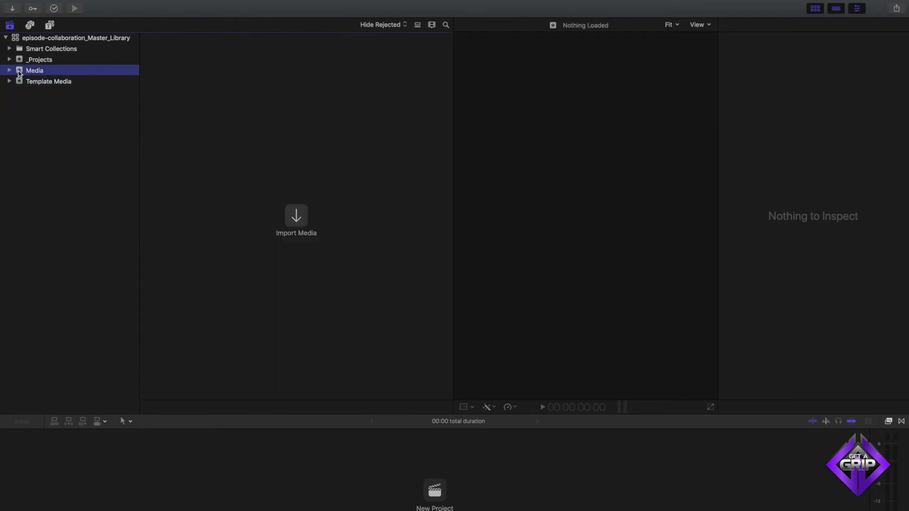
click(46, 62)
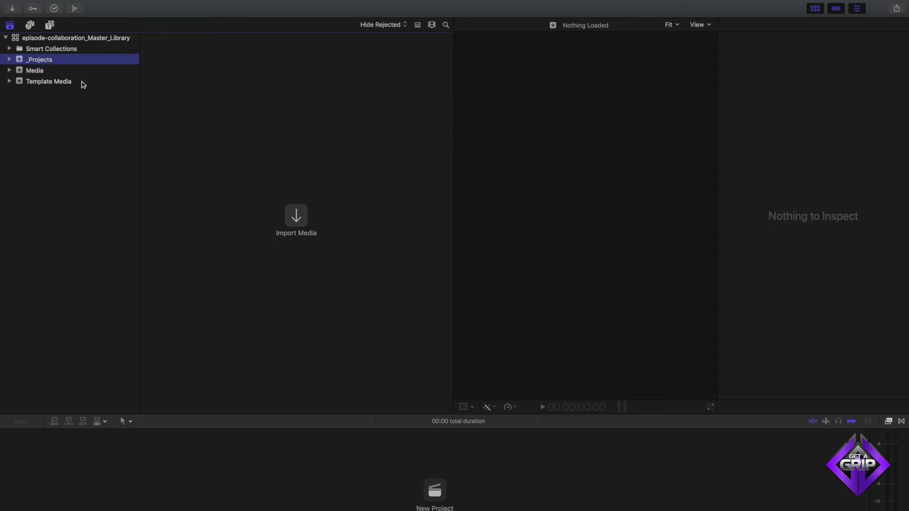
- Switch to Kyno and send the three clips in Get a Grip's 03 Episode Media folder to the Media event of episode-collaboration_Master_Library
key(super+Tab)
key(super+Tab)
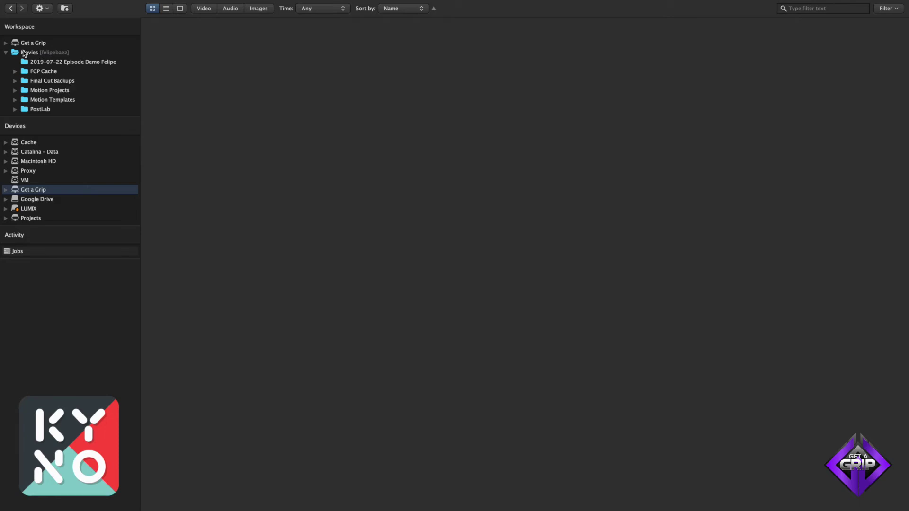
click(5, 44)
click(53, 72)
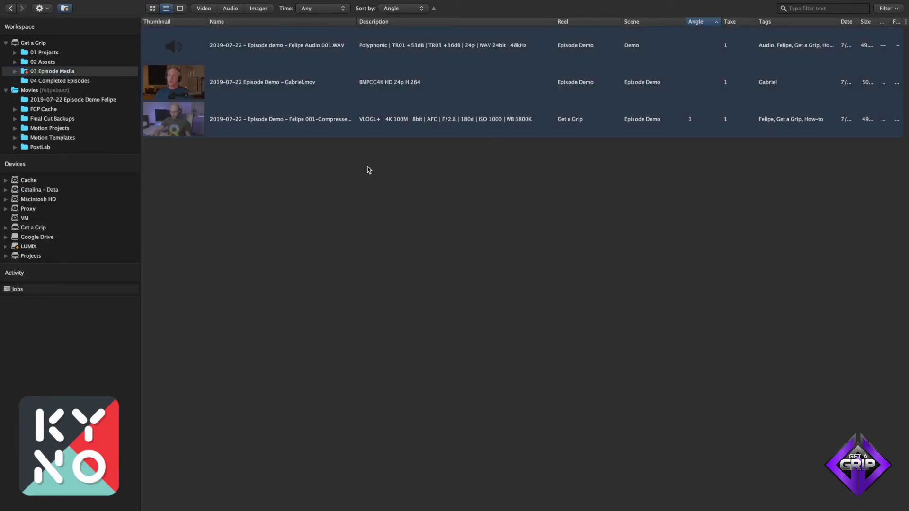
right_click(368, 137)
mouse_move(434, 345)
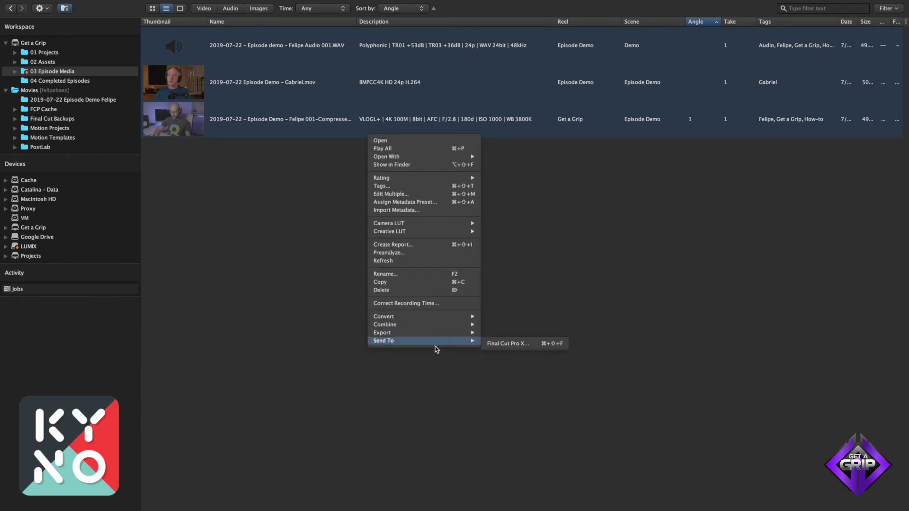
click(510, 345)
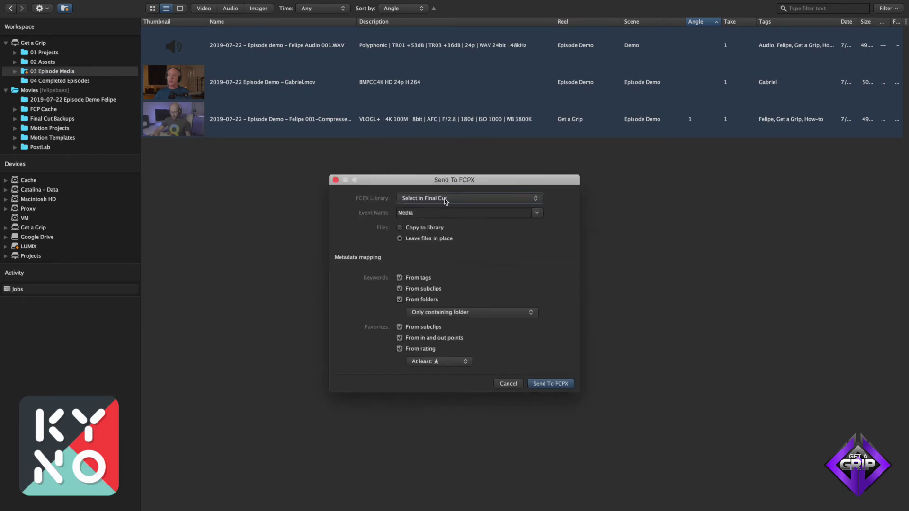
click(425, 213)
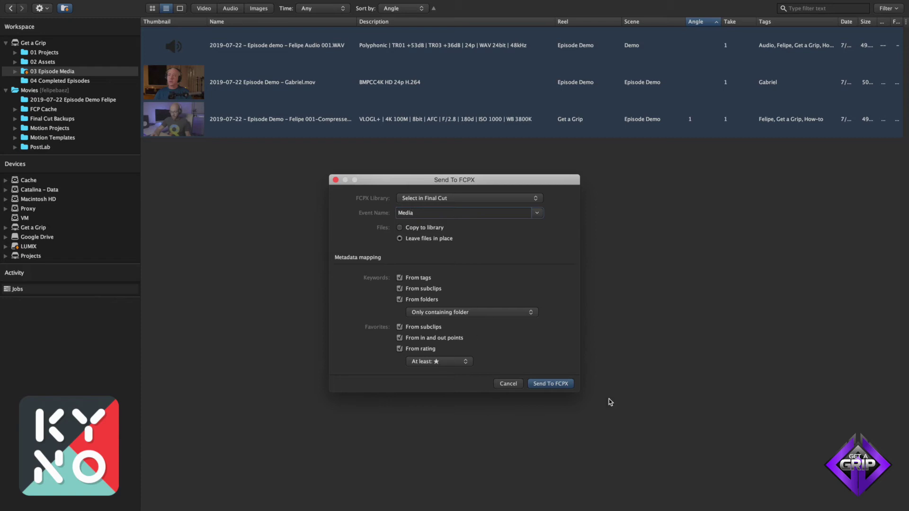
click(549, 384)
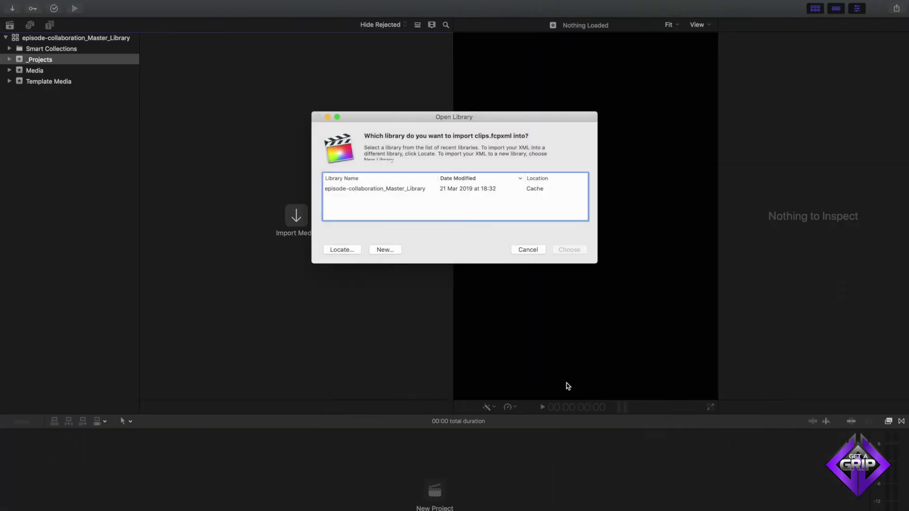
double_click(435, 189)
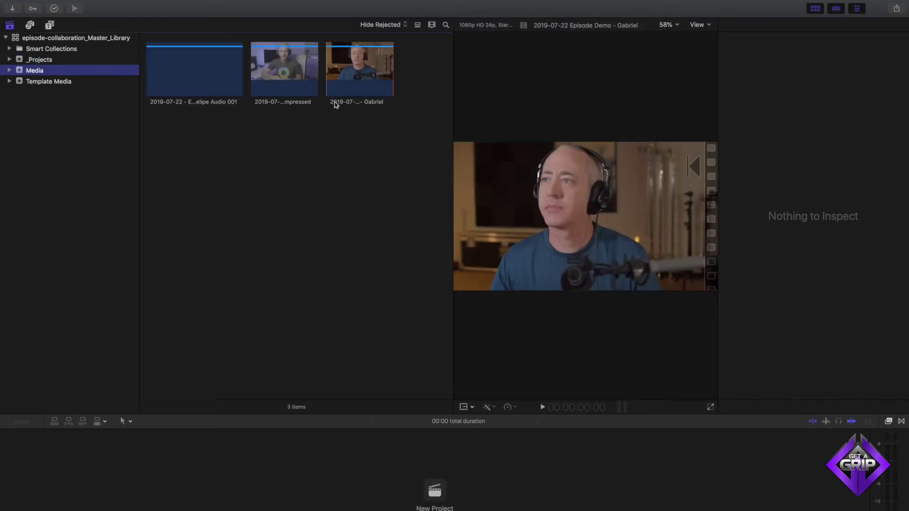
- Assign the matching host's microphone audio role to the WAV recording and the Compressed video clip in the Media event
click(289, 119)
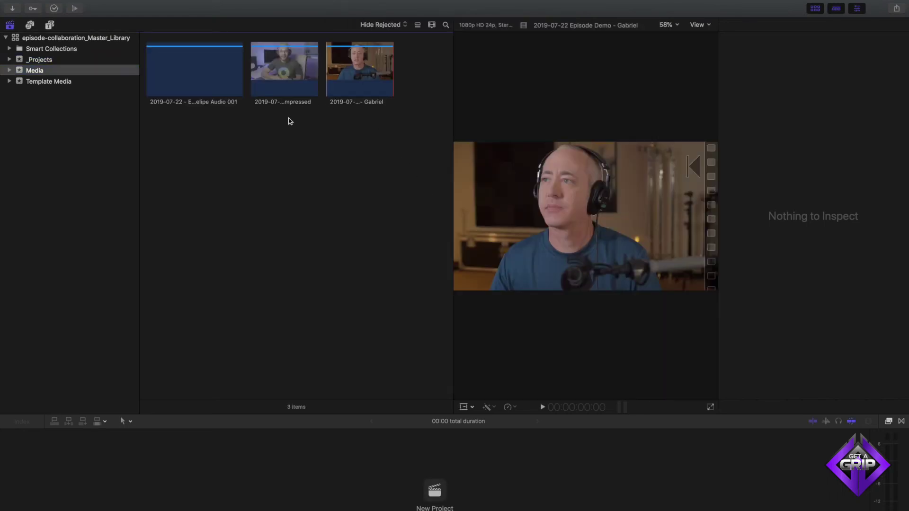
click(359, 80)
click(305, 73)
right_click(306, 73)
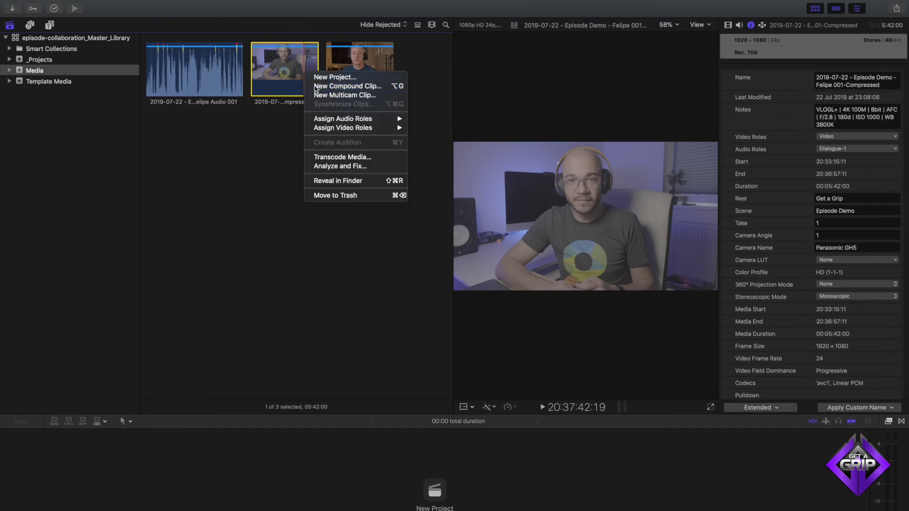
click(270, 112)
drag(274, 118, 203, 54)
right_click(201, 54)
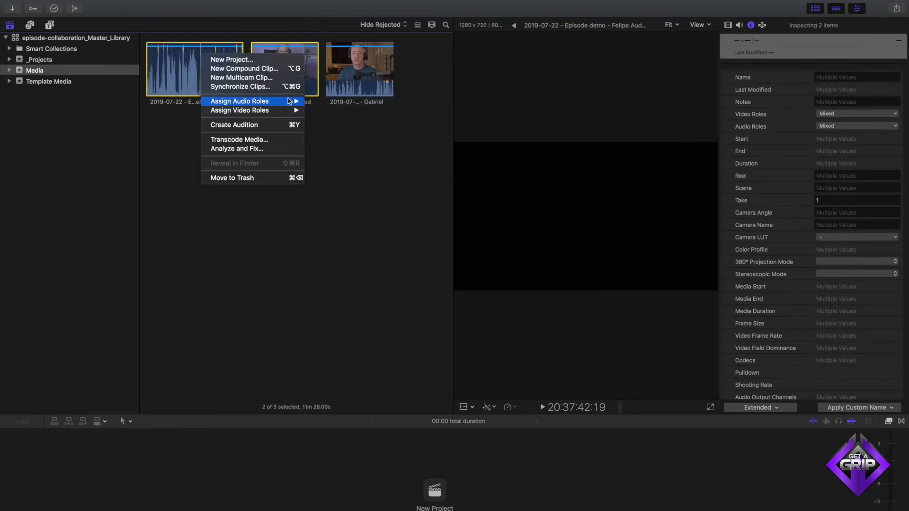
mouse_move(289, 101)
click(336, 164)
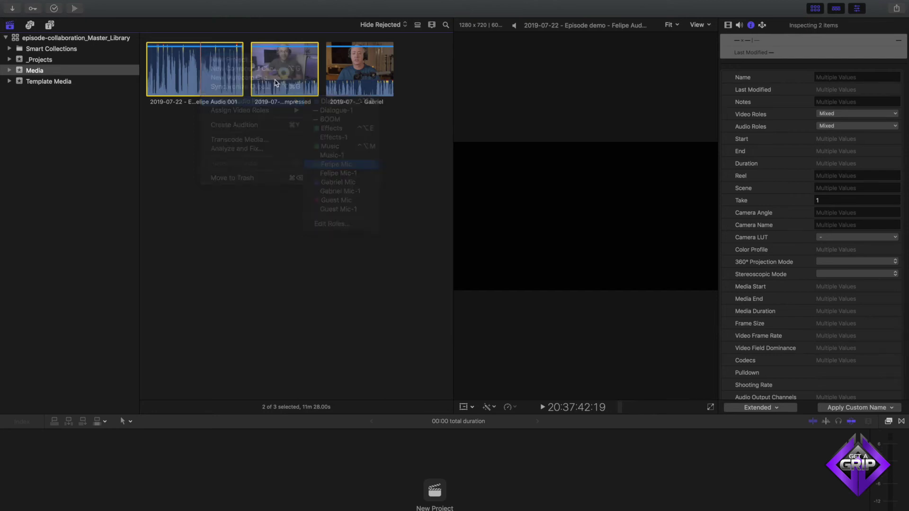
- Assign the same host's video role to the selected WAV recording and Compressed clip
right_click(230, 56)
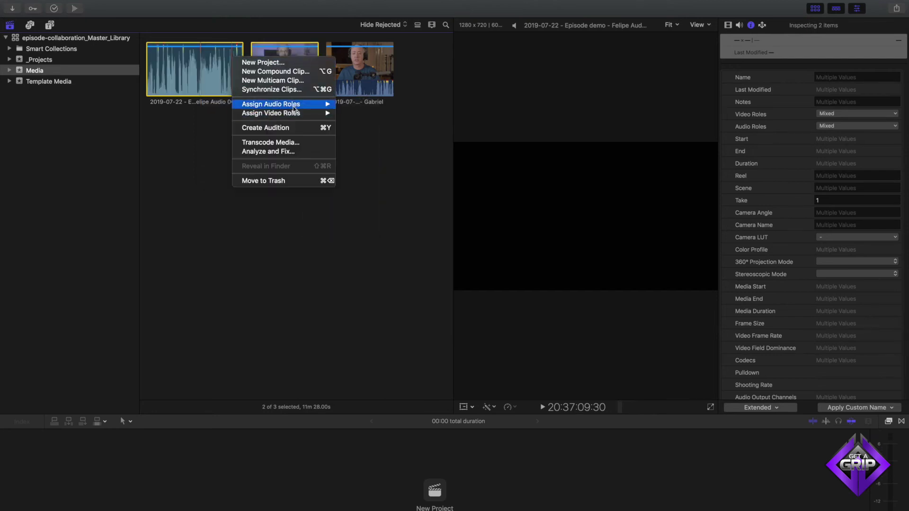
mouse_move(294, 113)
click(380, 129)
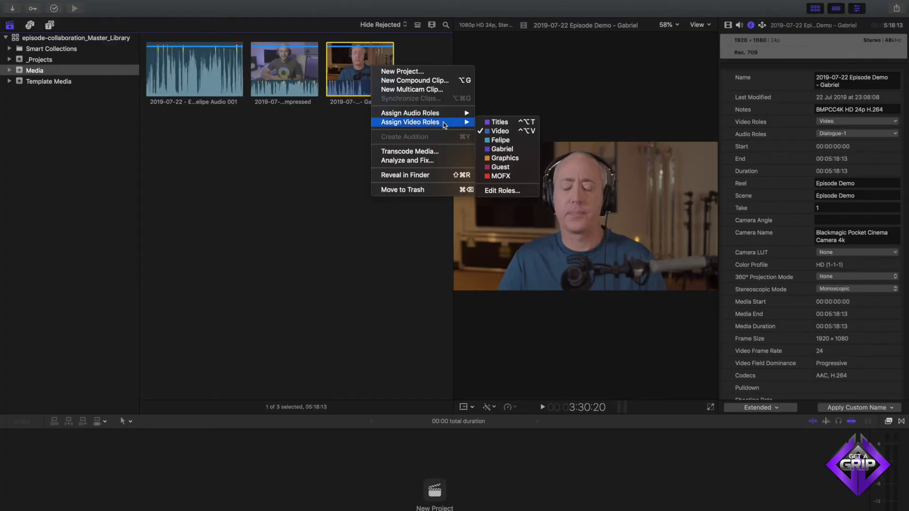
- Assign the matching host's microphone audio role and video role to the third clip in the Media event
mouse_move(446, 118)
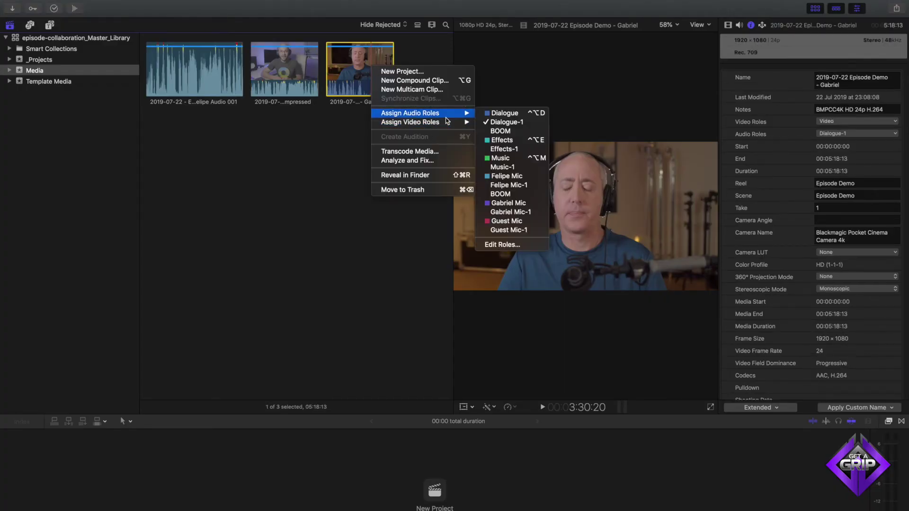
click(507, 204)
right_click(362, 67)
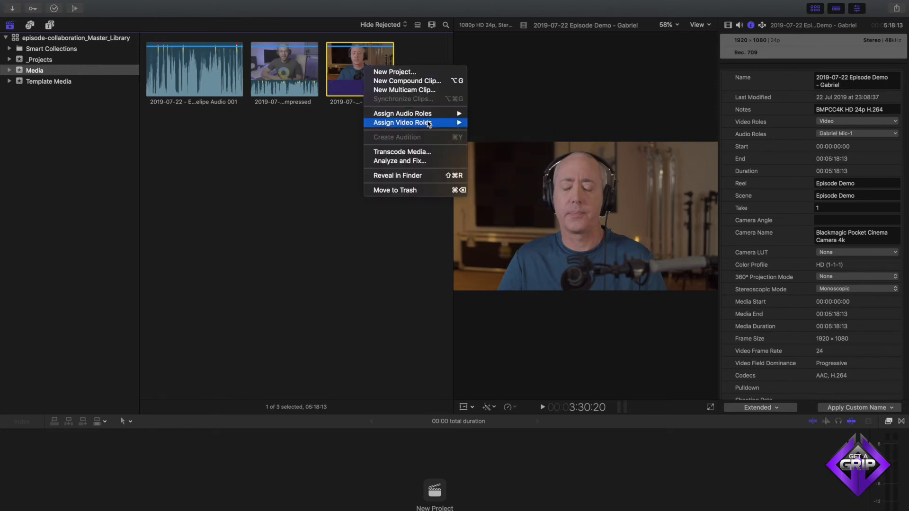
mouse_move(455, 126)
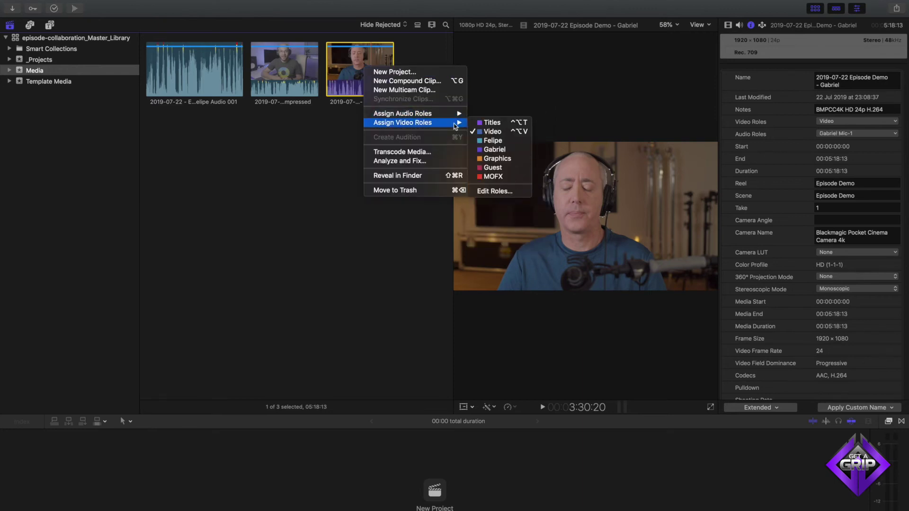
click(495, 150)
click(325, 126)
- Synchronize the Compressed video clip with the WAV recording into one synchronized clip in the Media event
click(258, 90)
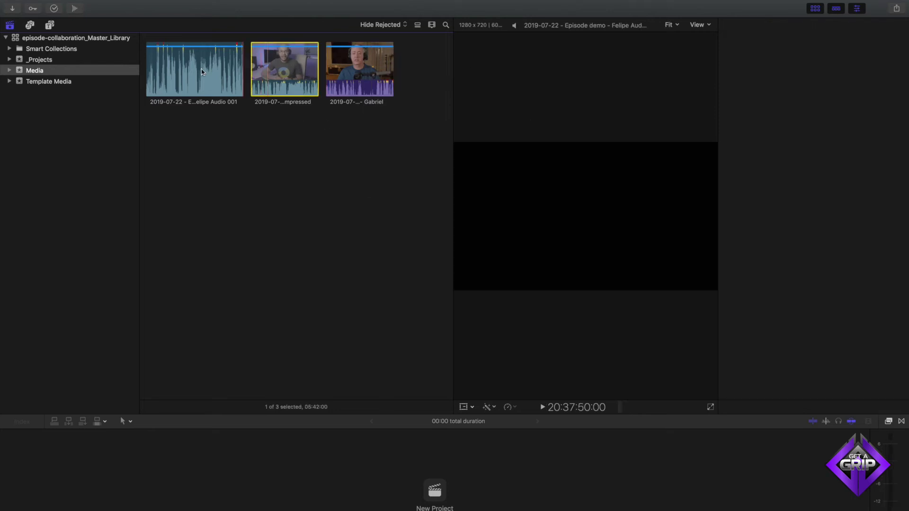
super+click(202, 72)
right_click(202, 72)
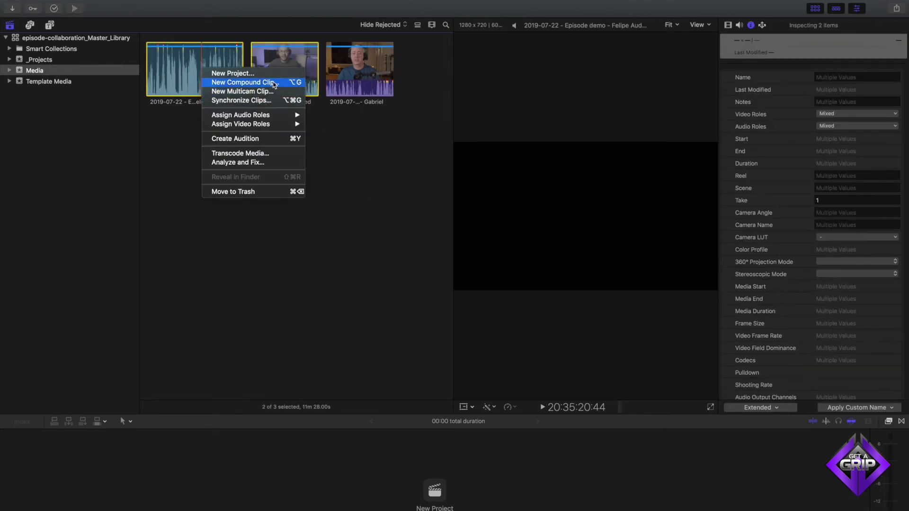
click(274, 101)
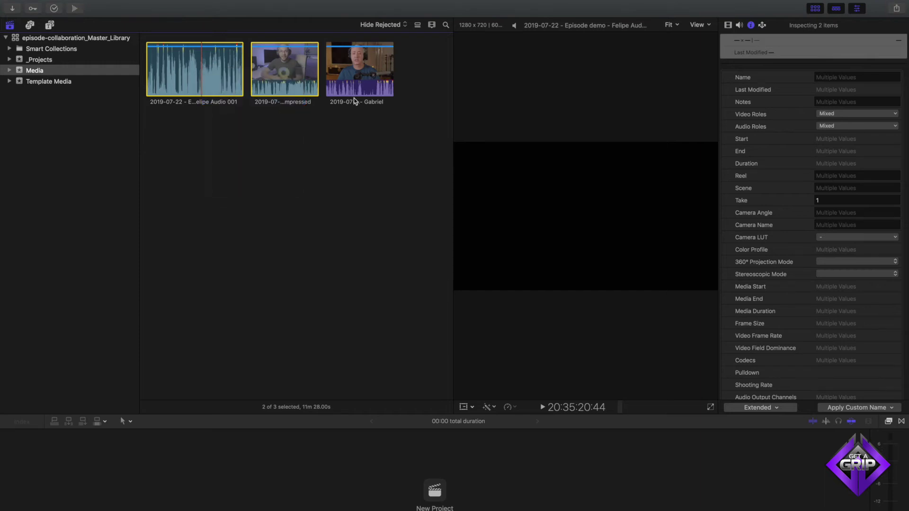
key(Return)
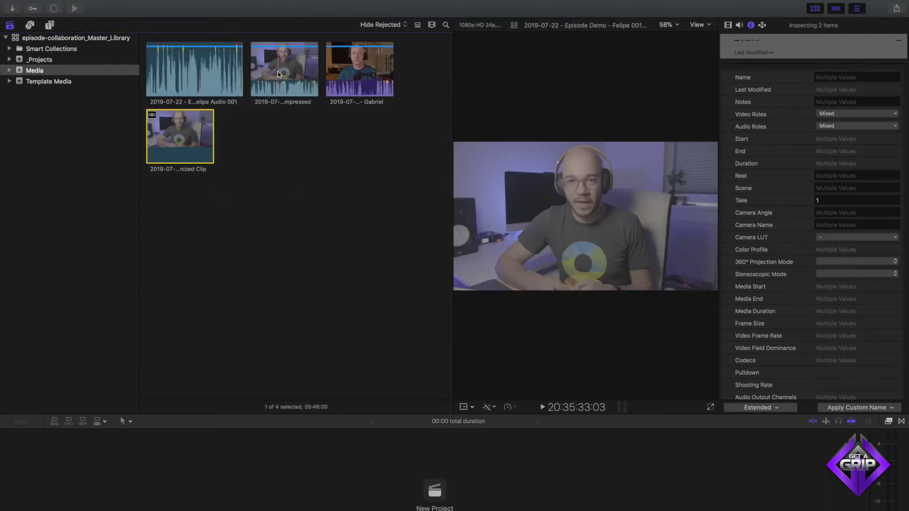
- Reject the original Compressed clip and WAV recording so the browser hides them
click(273, 90)
super+click(219, 61)
key(Delete)
- Create a multicam clip named Mutlicam in the Media event from the synchronized clip and the other host's clip, using audio for synchronization
click(225, 60)
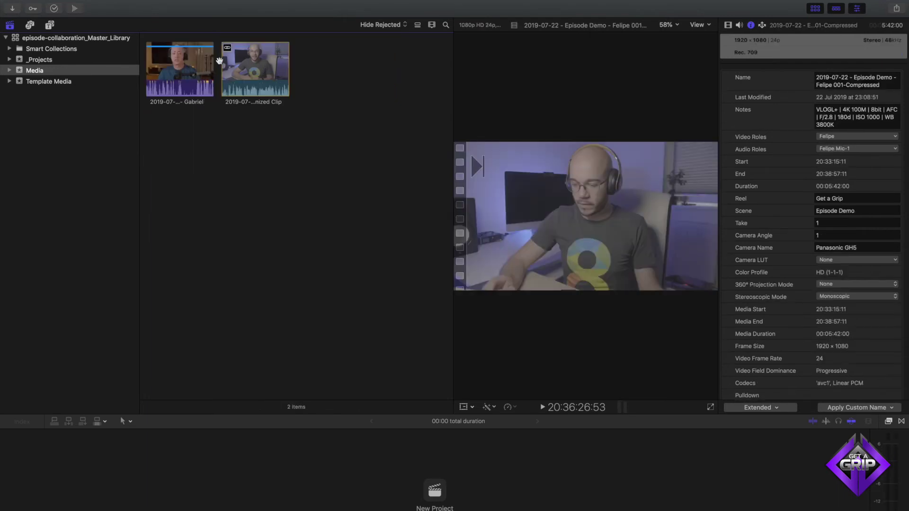
super+click(172, 65)
right_click(171, 65)
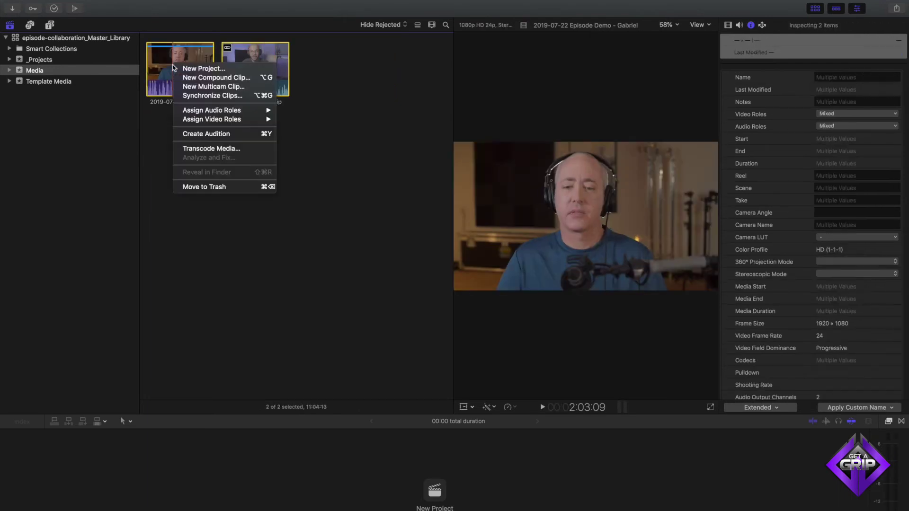
click(245, 88)
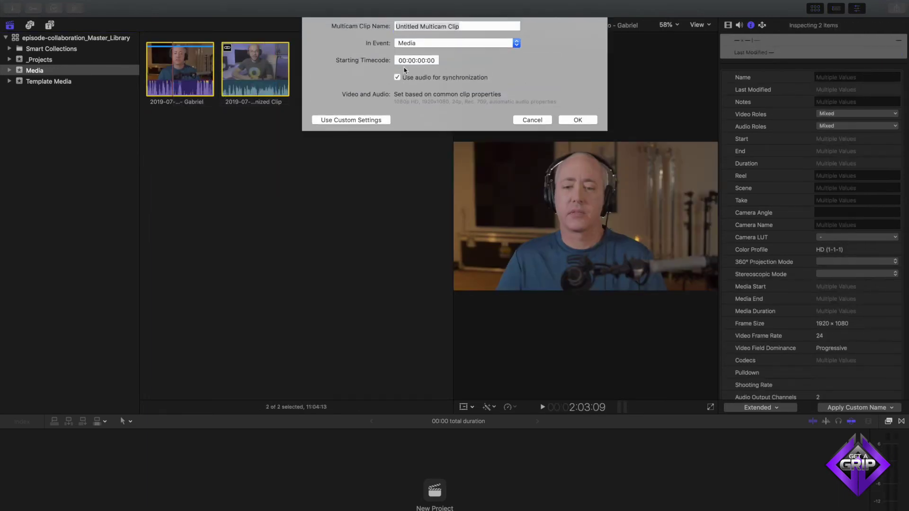
text(Mutlicam)
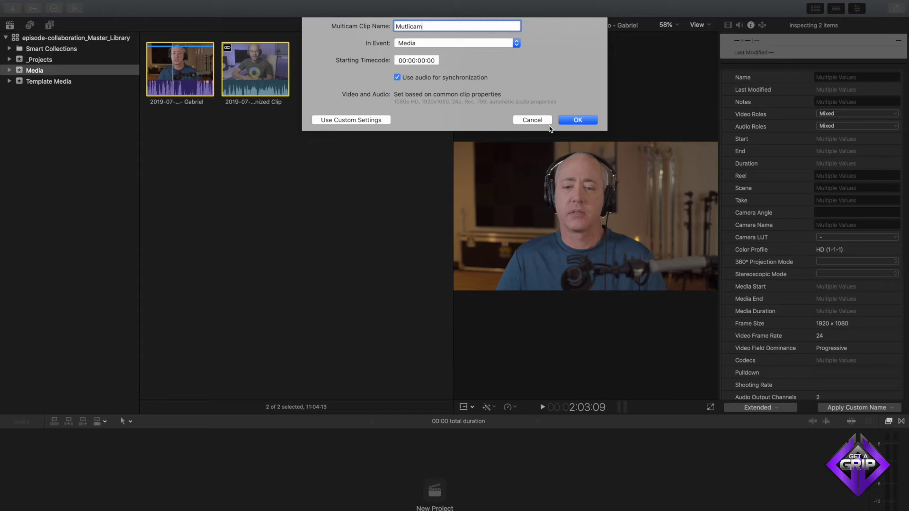
click(573, 121)
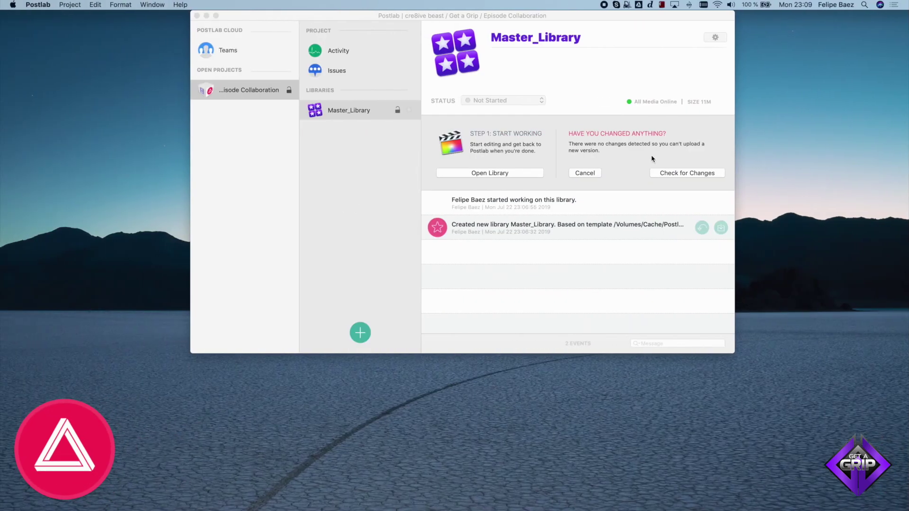
- Switch to Postlab, check Master_Library for changes and upload it with the message "Imported the media, but the multicam needs work"
click(682, 175)
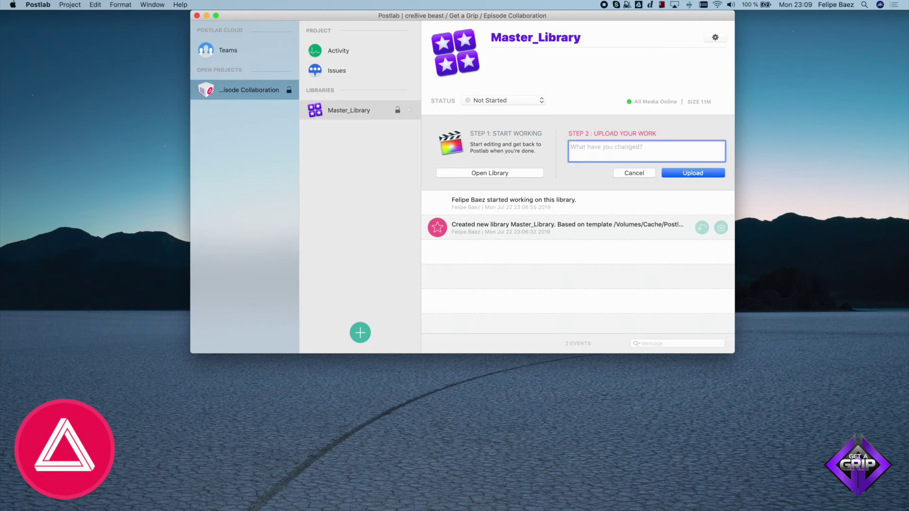
text(Imported the media, but the multicam needs work)
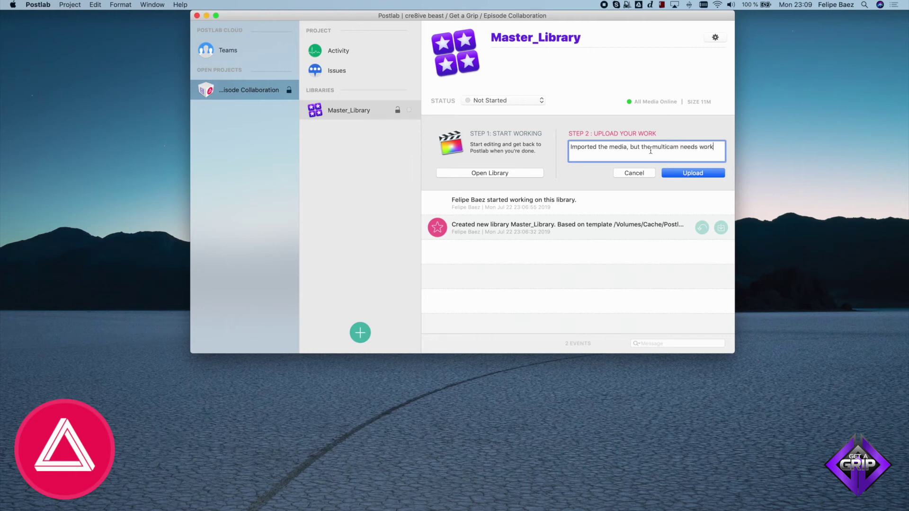
click(681, 174)
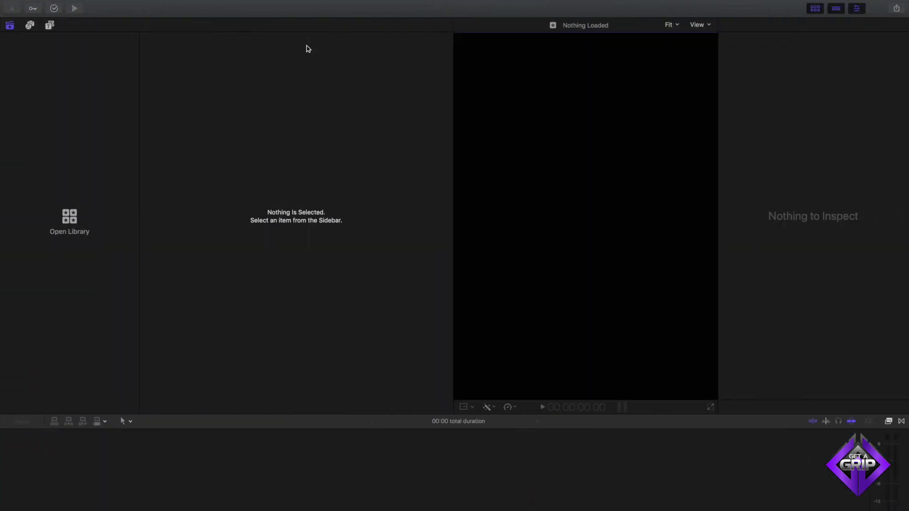
- Start editing Master_Library from Postlab on the second editor's computer, and view the library's entry in Postlab on the first computer
key(ctrl+Left)
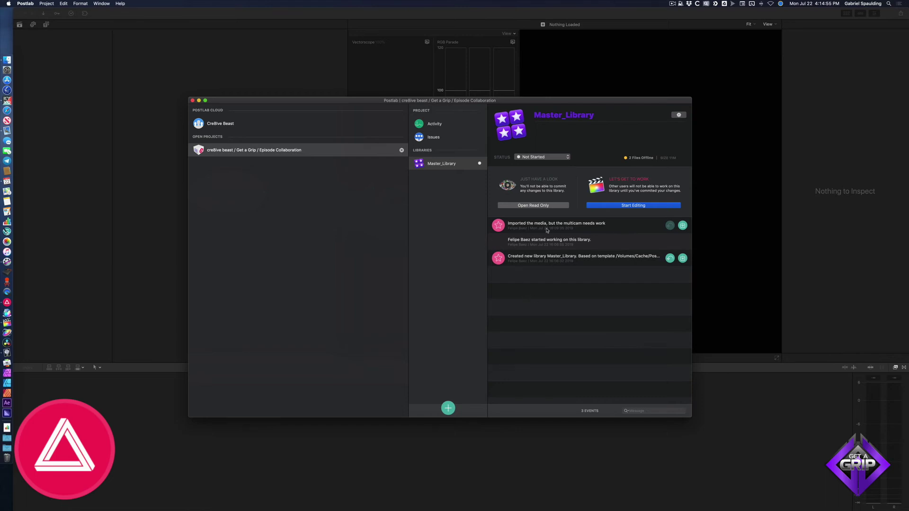
click(633, 206)
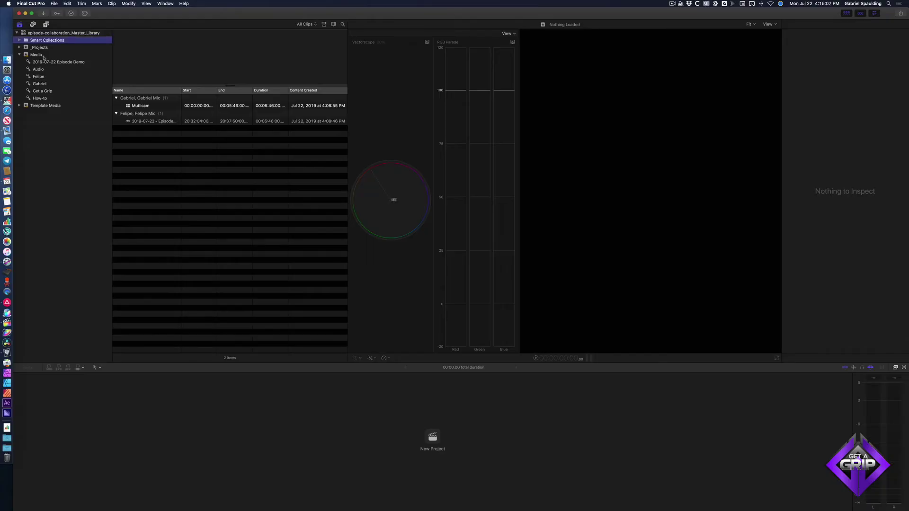
click(44, 61)
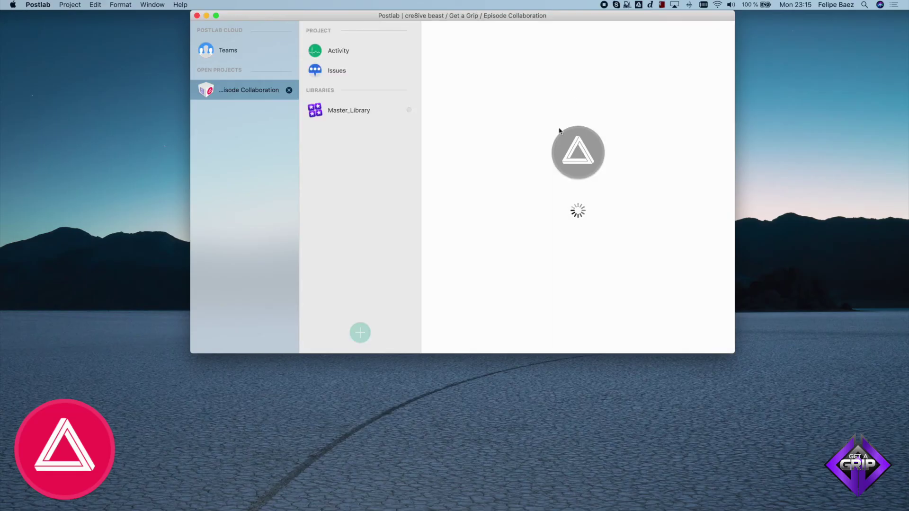
click(387, 112)
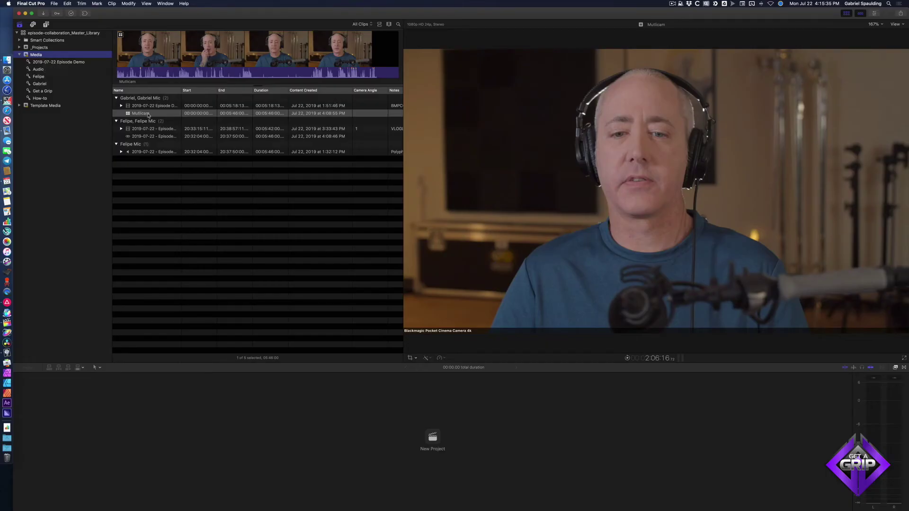
- Open the multicam clip in the angle editor and play through both camera angles to examine their synchronization
click(169, 114)
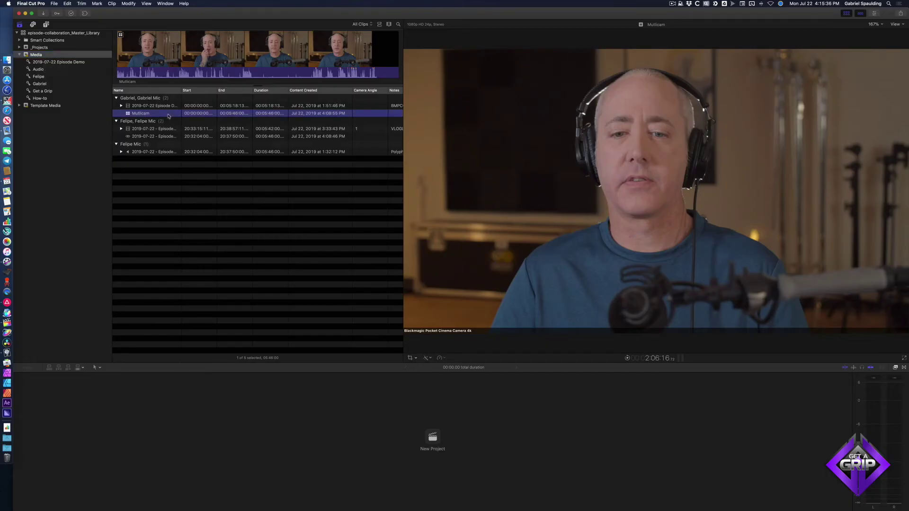
double_click(128, 114)
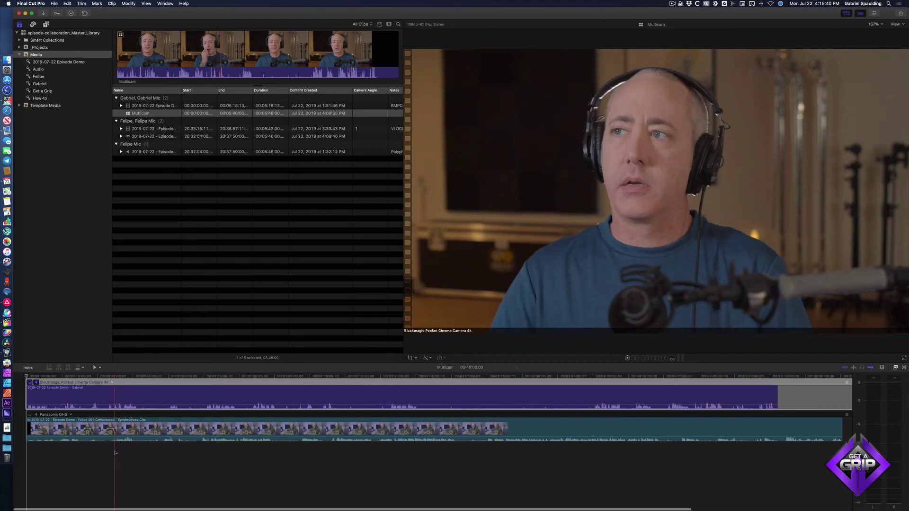
click(60, 454)
key(space)
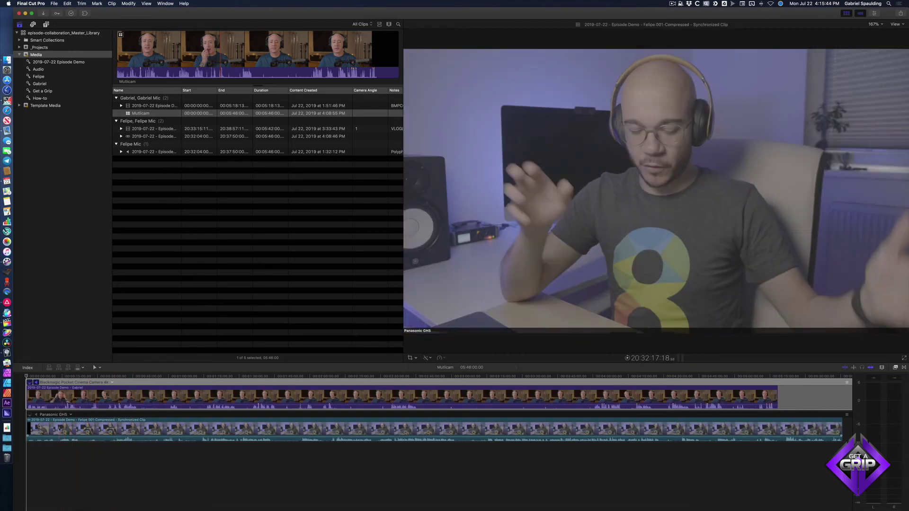
key(super+equal)
key(super+equal)
key(super+equal)
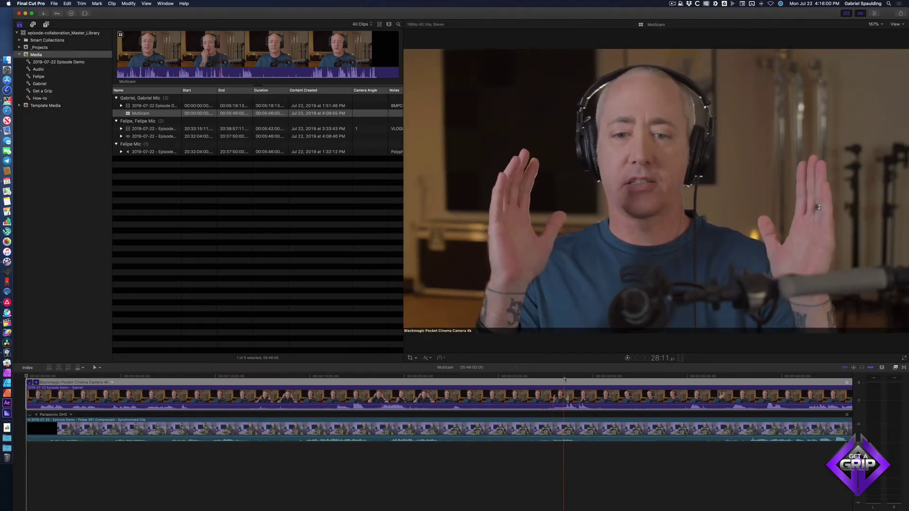
- Align the Blackmagic Pocket Cinema Camera 4k clip with the Panasonic GH5 clip at their sync markers and check both in the angle viewer
click(602, 391)
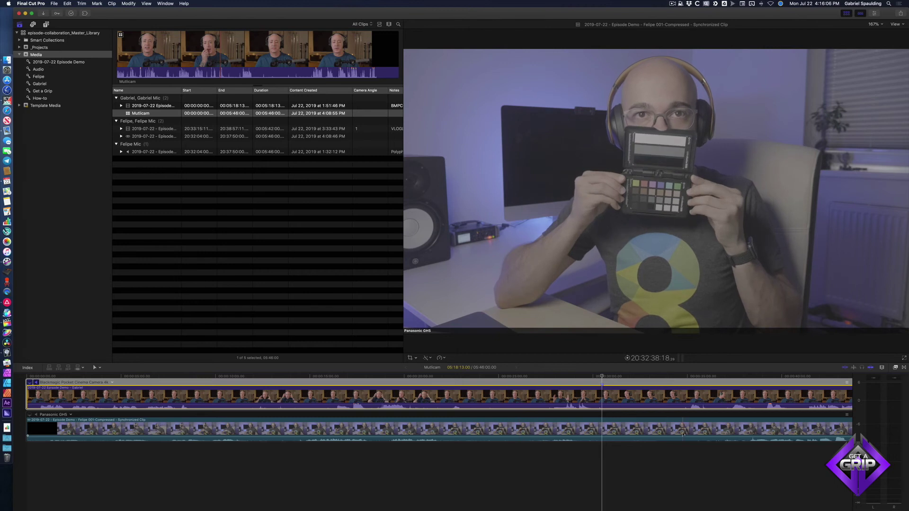
scroll(753, 429, right, 10)
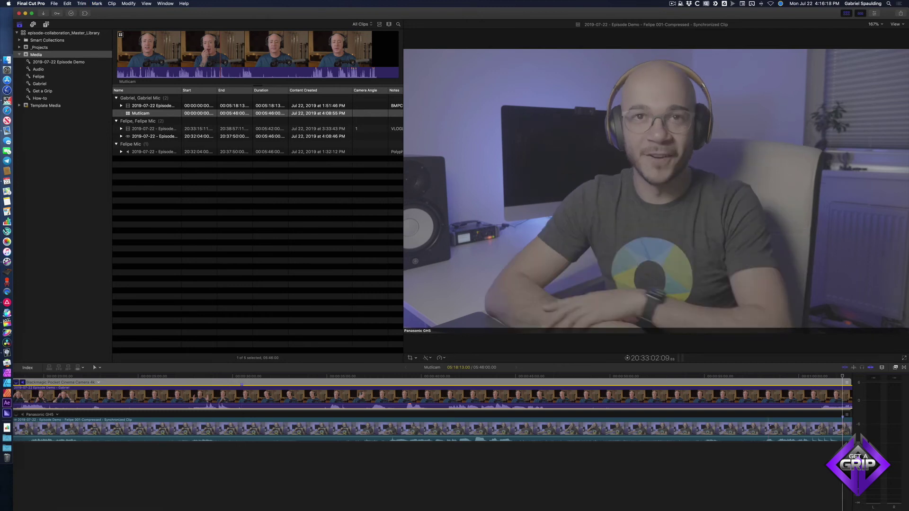
key(shift+z)
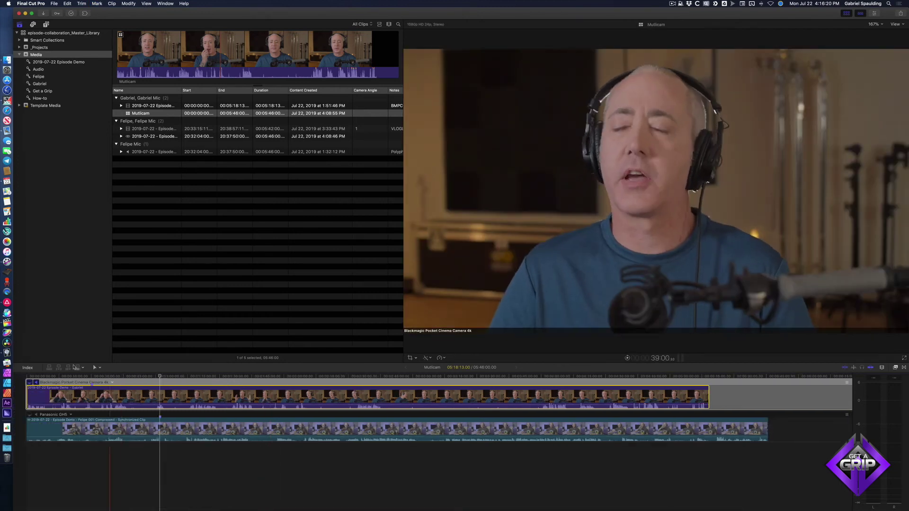
drag(98, 398, 161, 399)
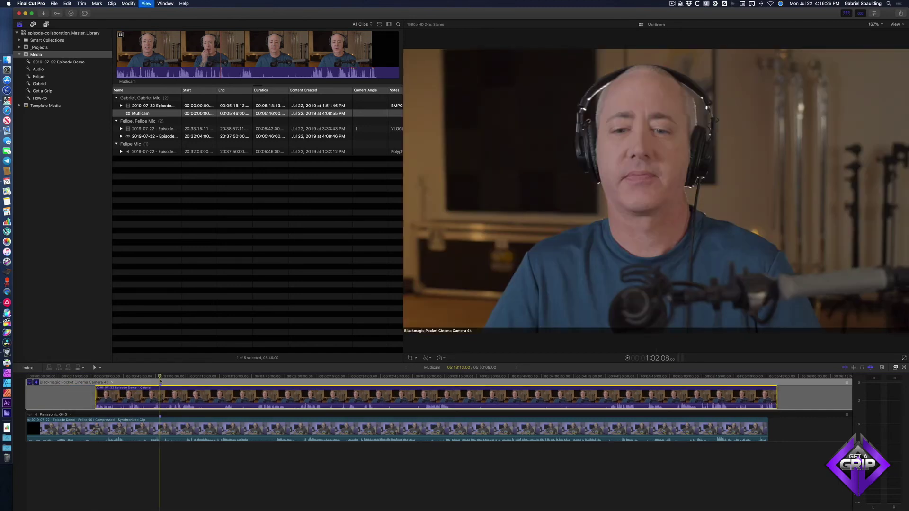
key(super+shift+7)
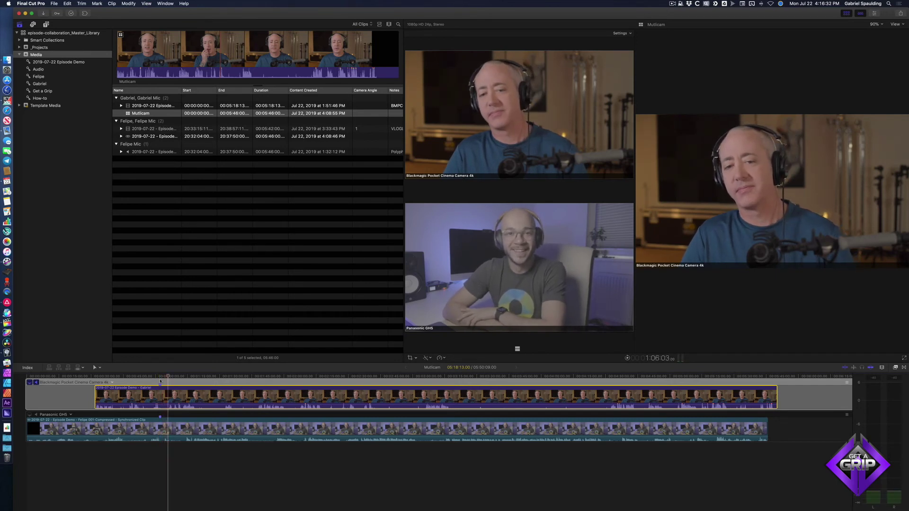
click(160, 381)
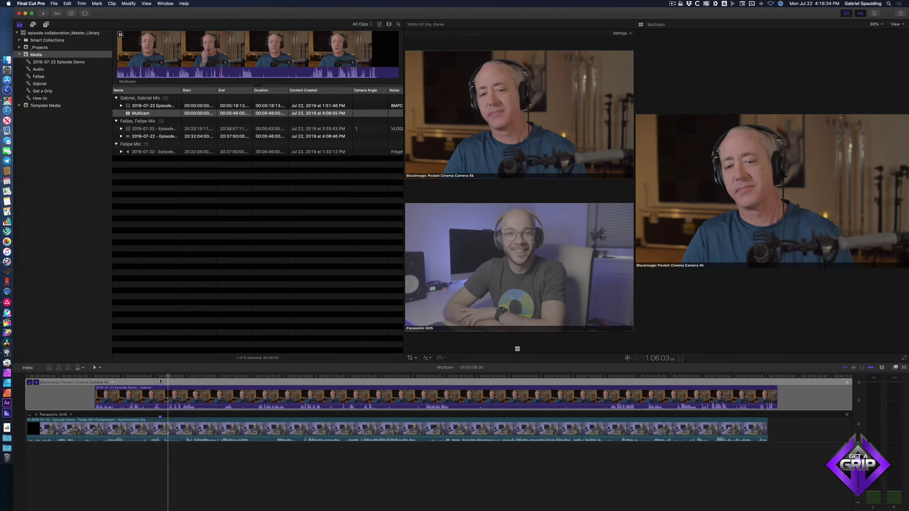
- Create a project named 2019-07-22 Episode Collaboration in the Media event, at 1080p HD, 1920x1080 and 24p
key(super+n)
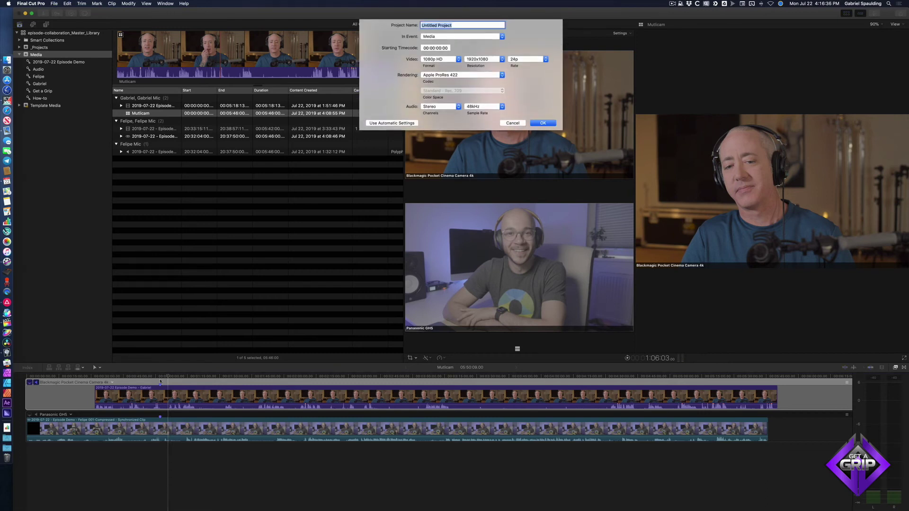
text(2019-07-22 Episode Collaboration)
click(545, 123)
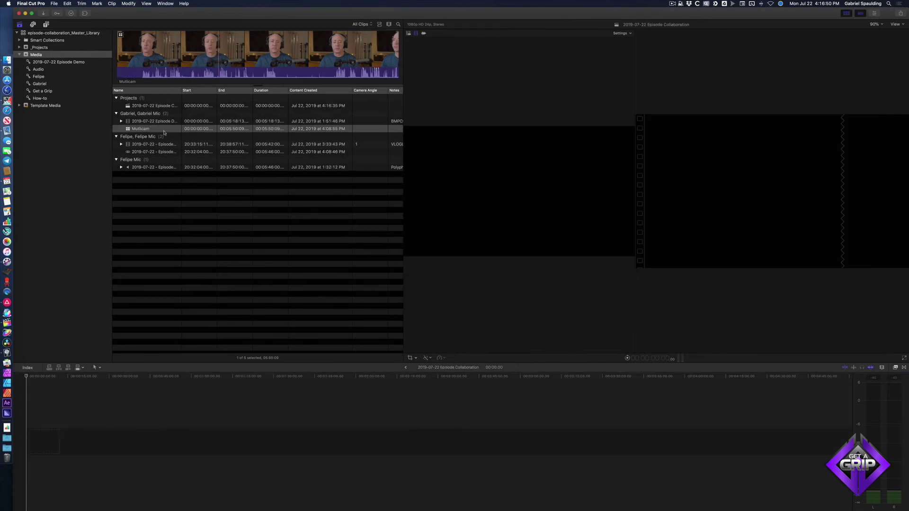
- Add the multicam clip to the project timeline and trim its start to where the Blackmagic Pocket Cinema Camera 4k picture begins
drag(164, 133, 106, 391)
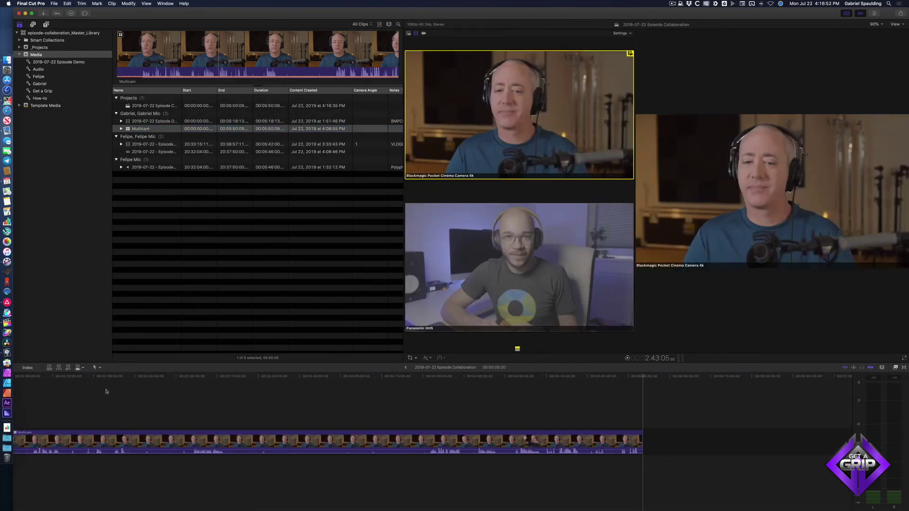
key(shift+z)
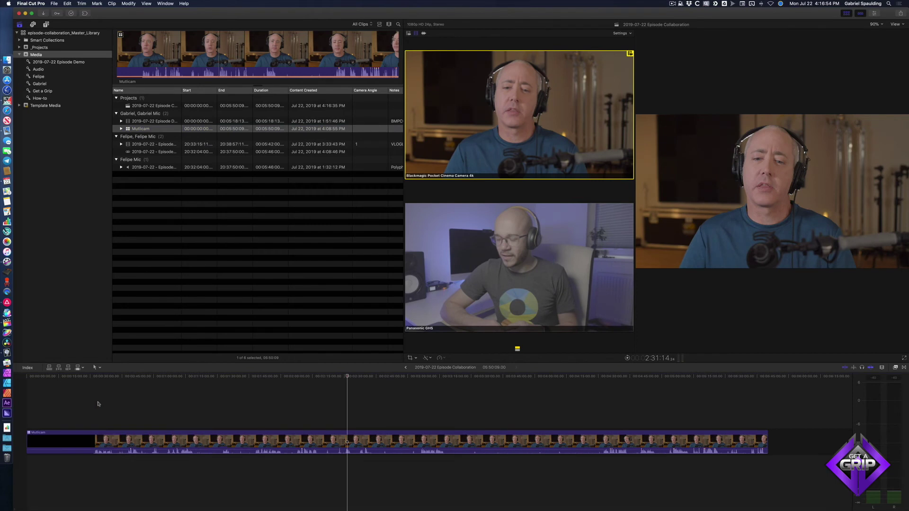
key(Home)
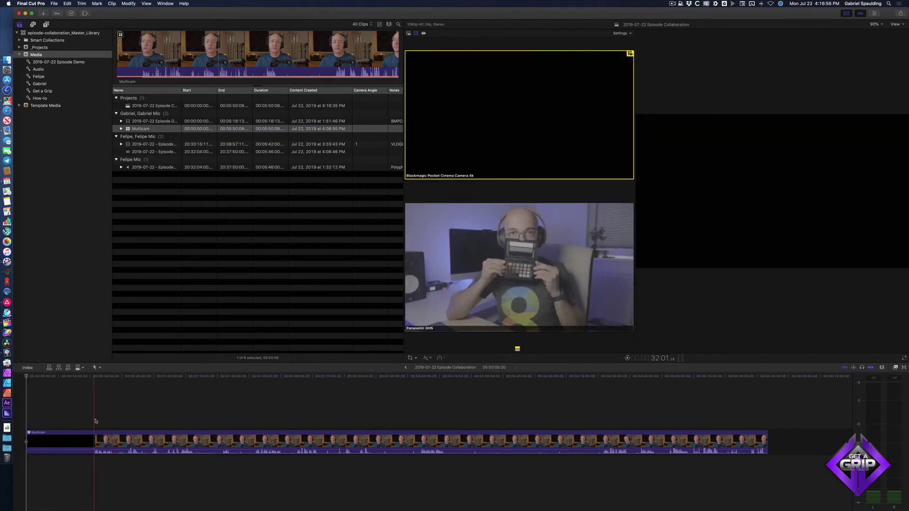
key(alt+bracketleft)
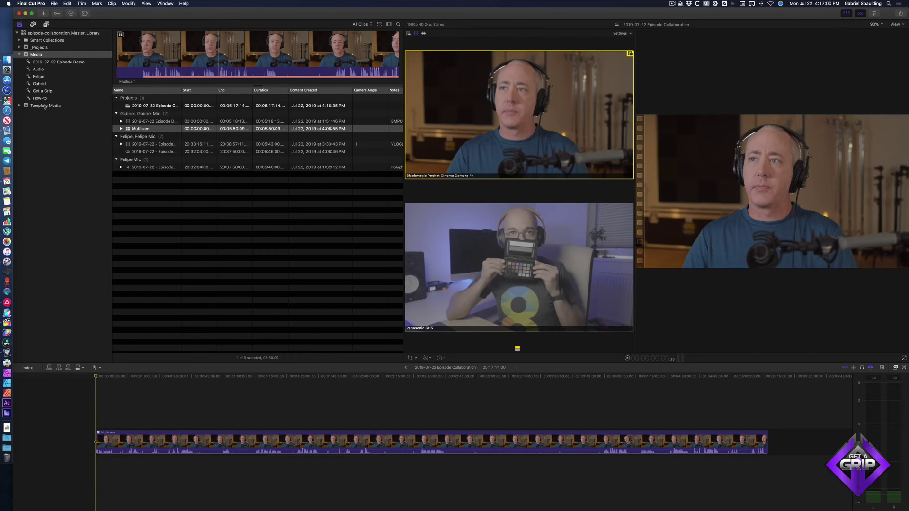
- Insert the Opening Title Sequence from the _Repeated Assets keyword collection ahead of the multicam clip in the project, and hide the angle viewer
click(19, 105)
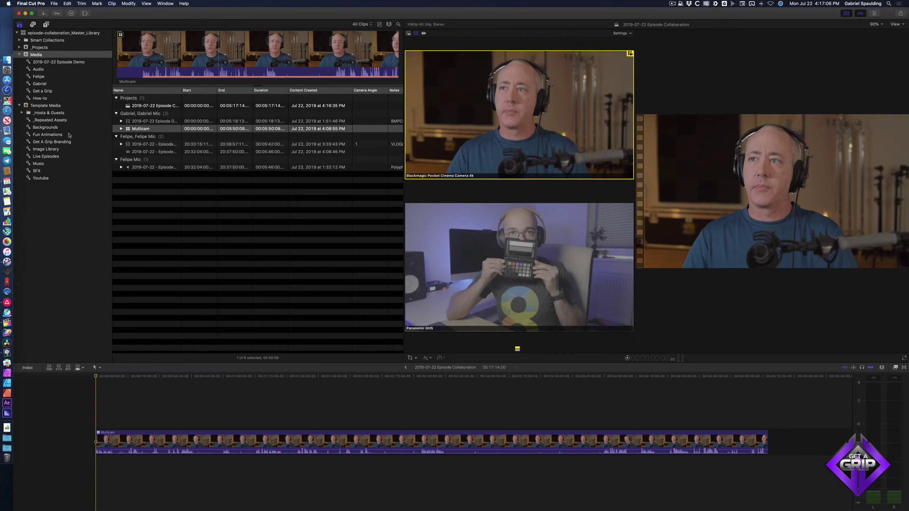
click(50, 121)
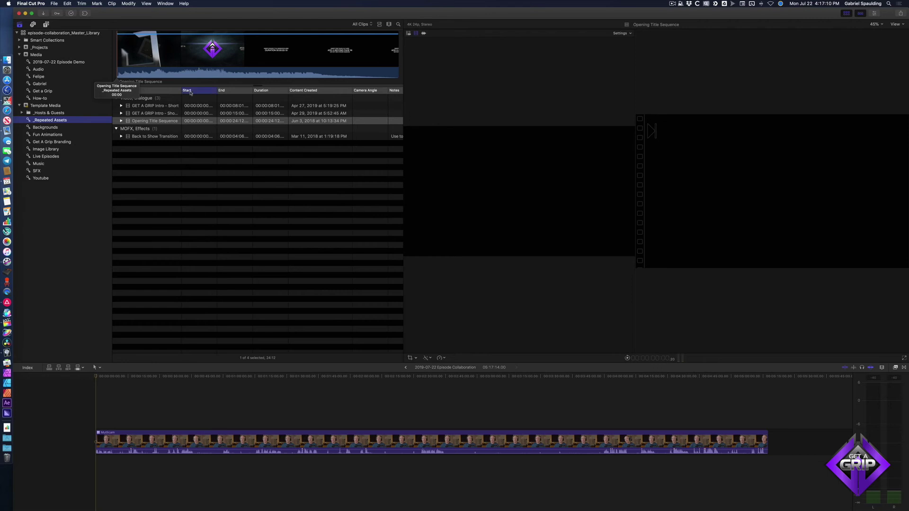
drag(191, 93, 262, 91)
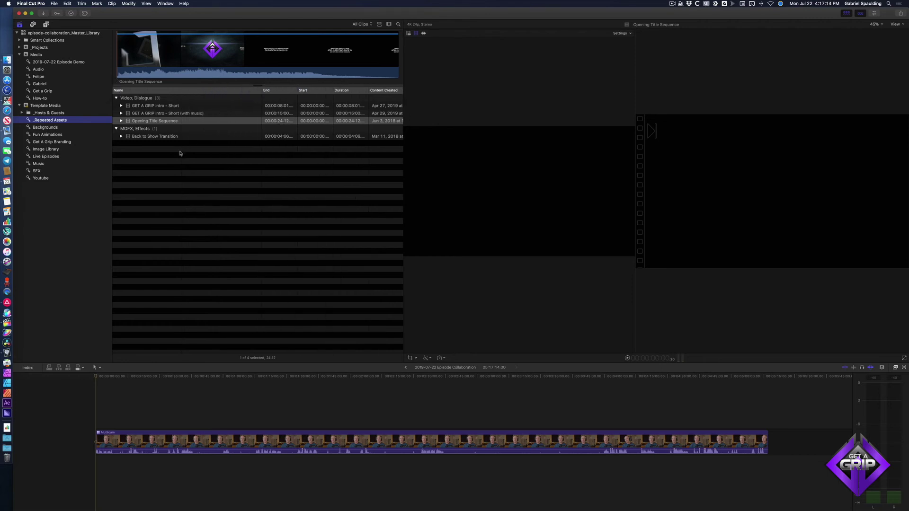
click(185, 122)
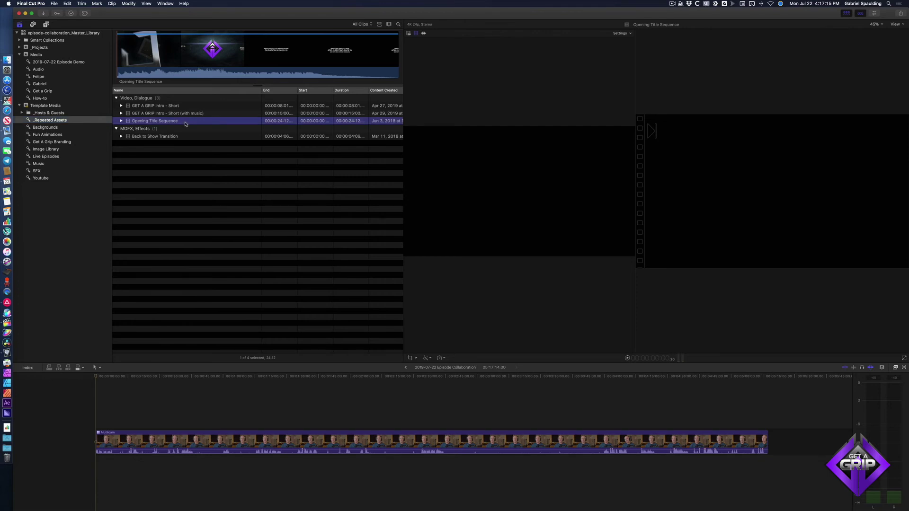
click(127, 390)
key(w)
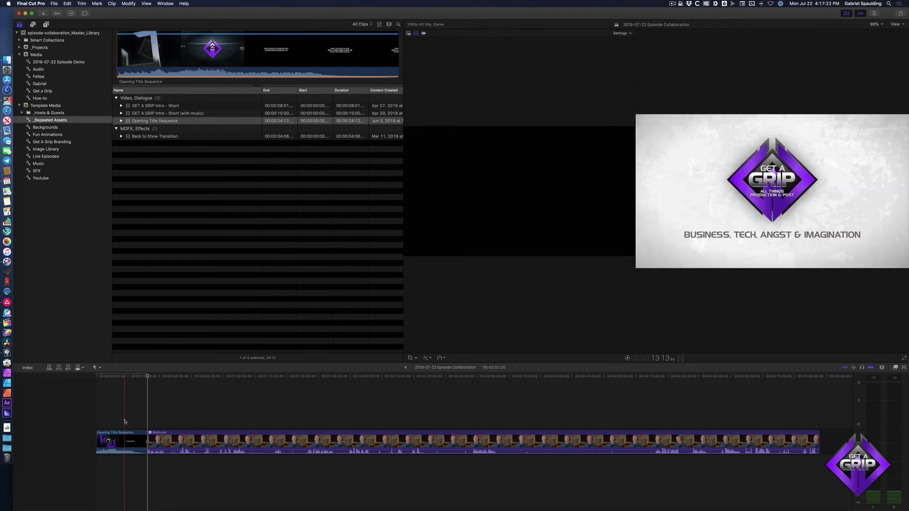
key(super+shift+7)
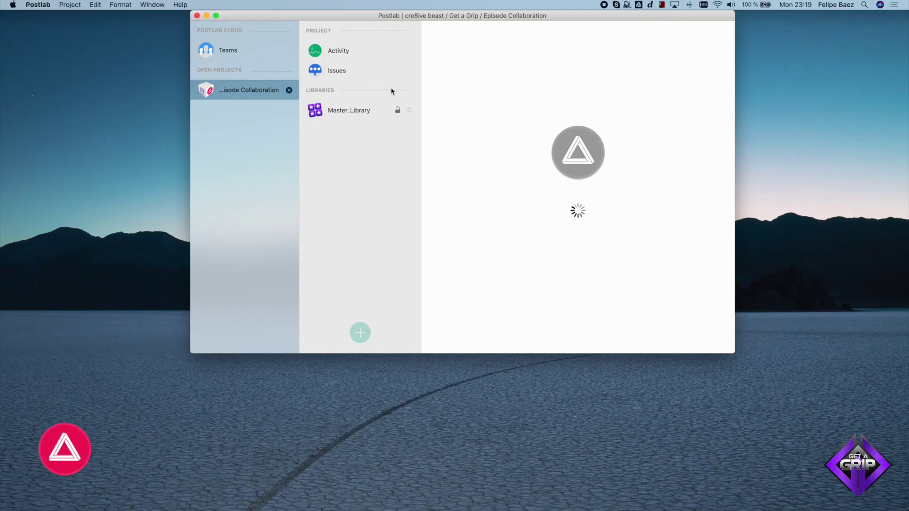
- Check out Master_Library in Postlab's Episode Collaboration project for editing and open it in Final Cut Pro
click(385, 110)
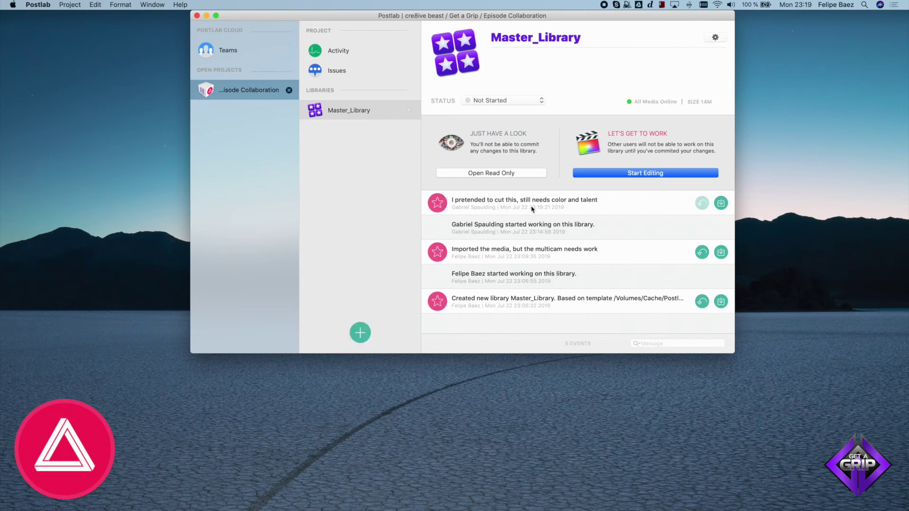
click(646, 173)
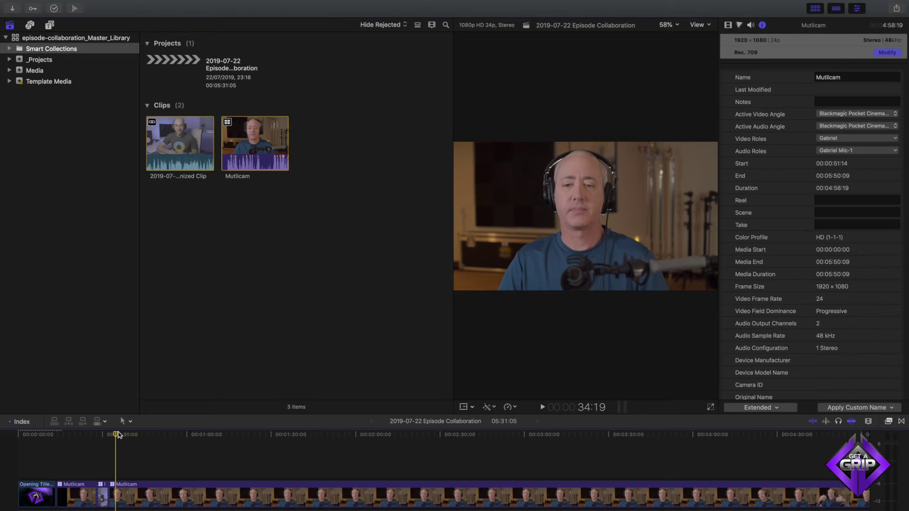
- In the multicam's angle editor, grade the Blackmagic Pocket Cinema Camera 4k clip with color wheels: shadows toward blue, highlights toward cyan, midtones toward orange
scroll(119, 435, down, 2)
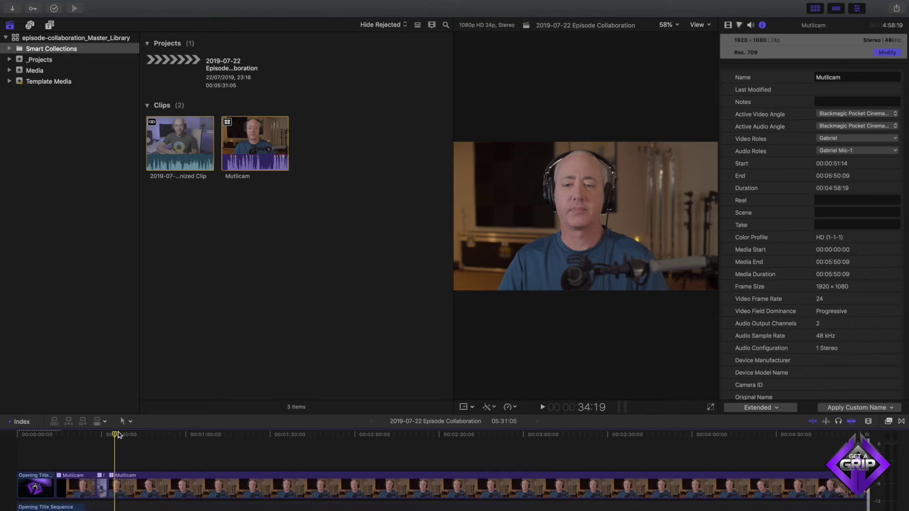
key(super+minus)
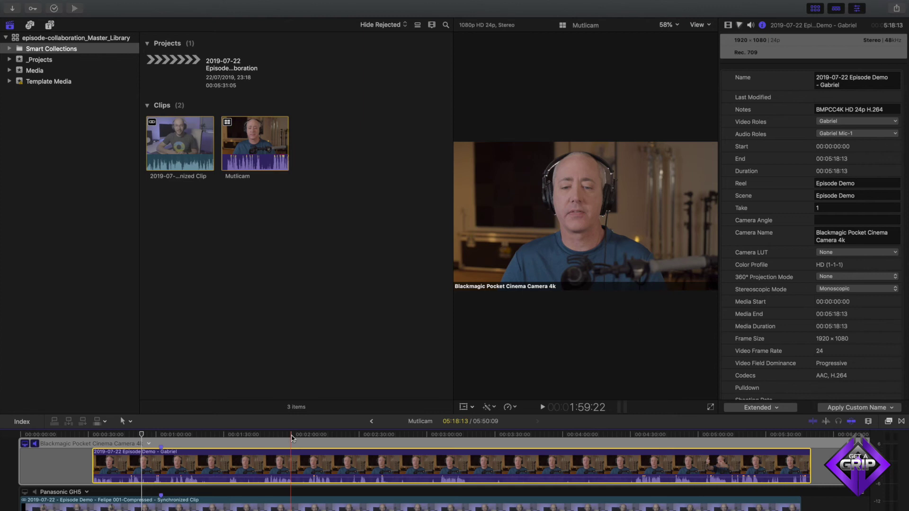
key(super+6)
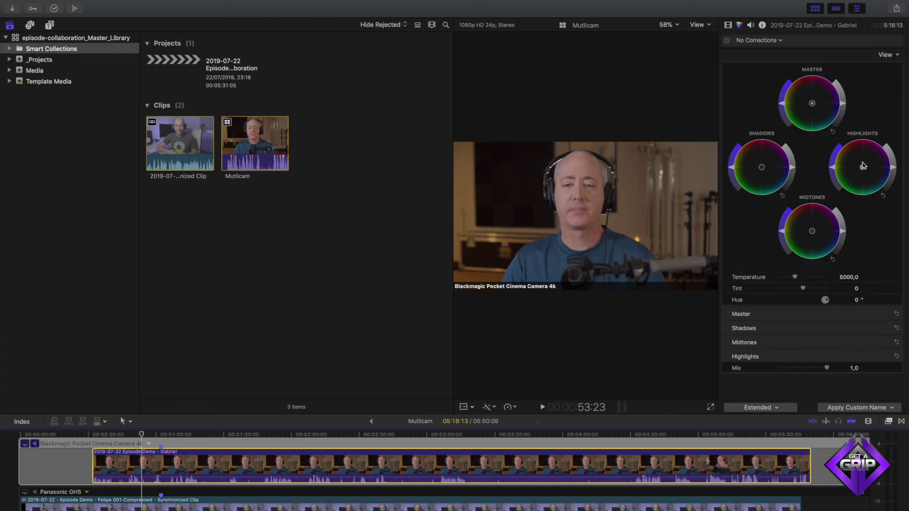
drag(863, 165, 850, 162)
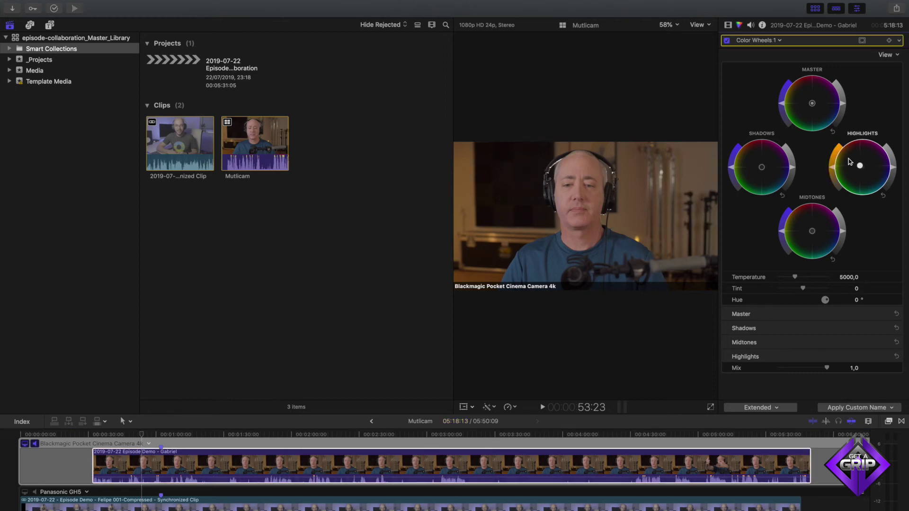
drag(850, 162, 908, 256)
drag(763, 168, 797, 219)
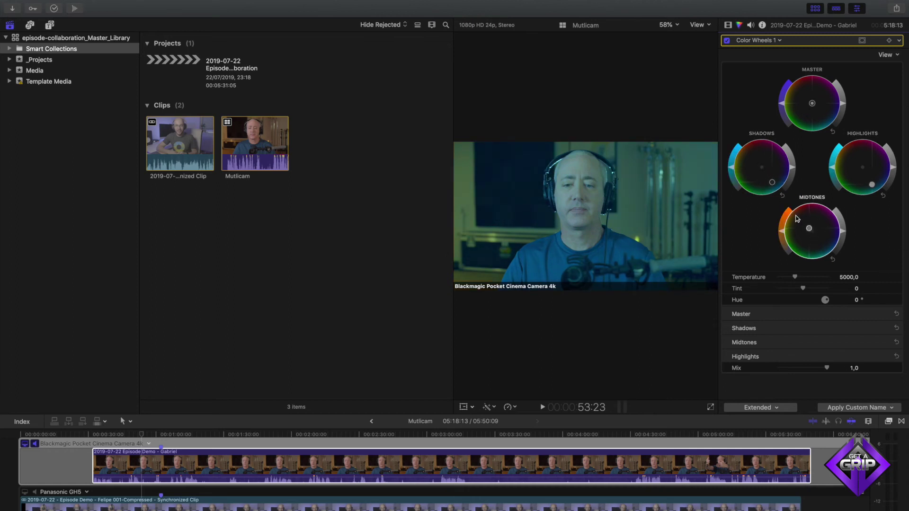
drag(766, 193, 704, 143)
drag(779, 174, 780, 151)
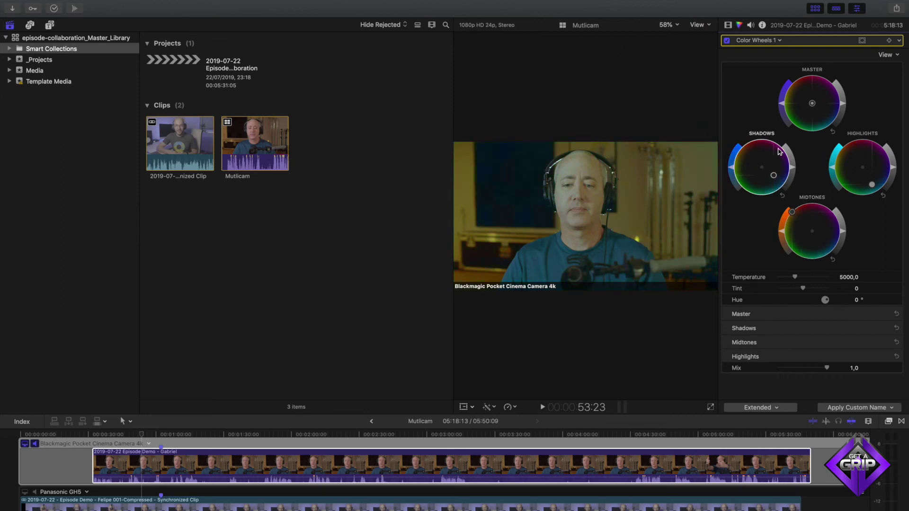
drag(874, 186, 873, 180)
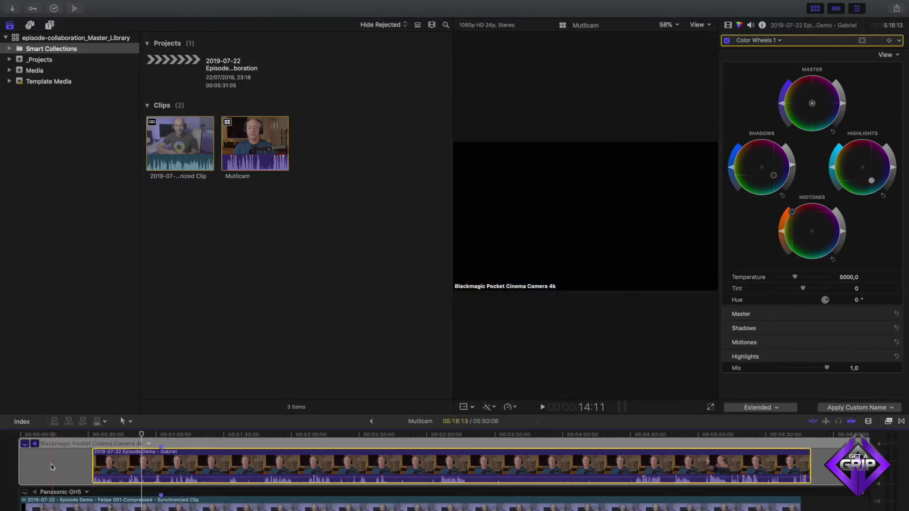
- Switch to the Panasonic GH5 angle and look through the Color Presets effects, including the V-LogL to RED looks
click(25, 492)
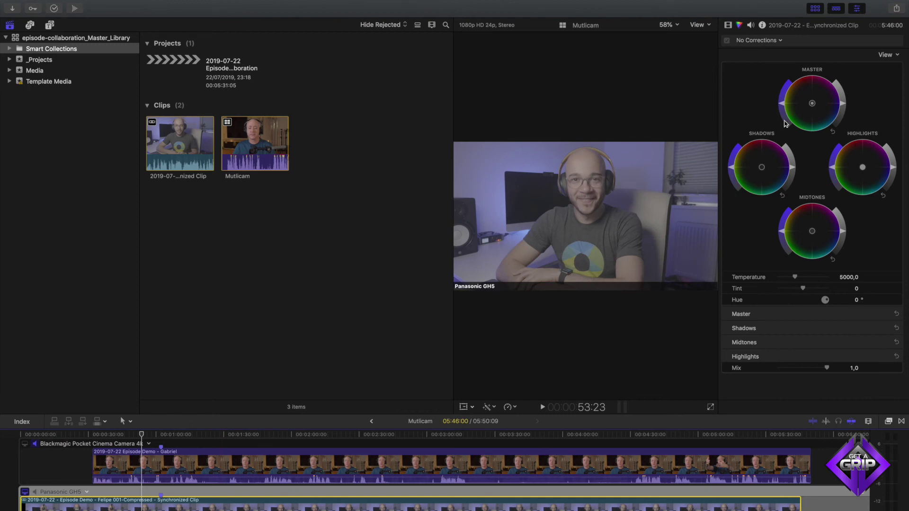
click(889, 421)
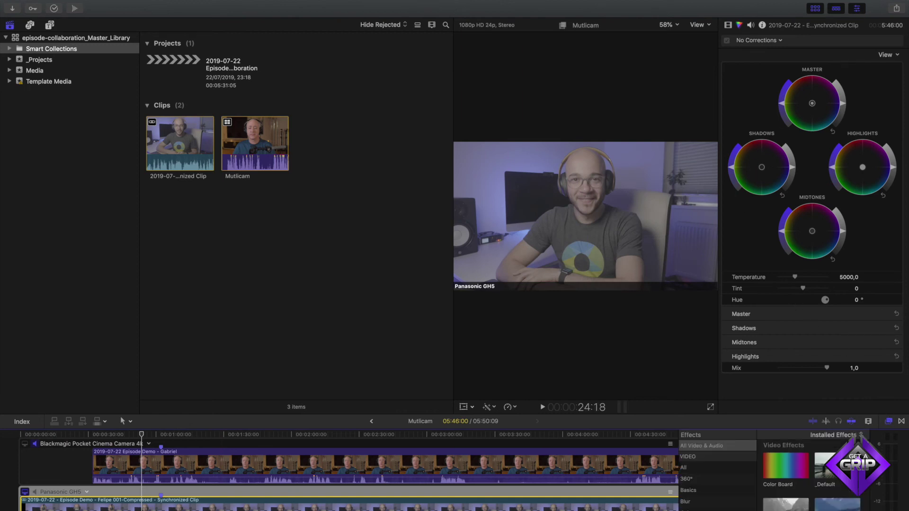
scroll(715, 473, down, 2)
scroll(715, 474, down, 2)
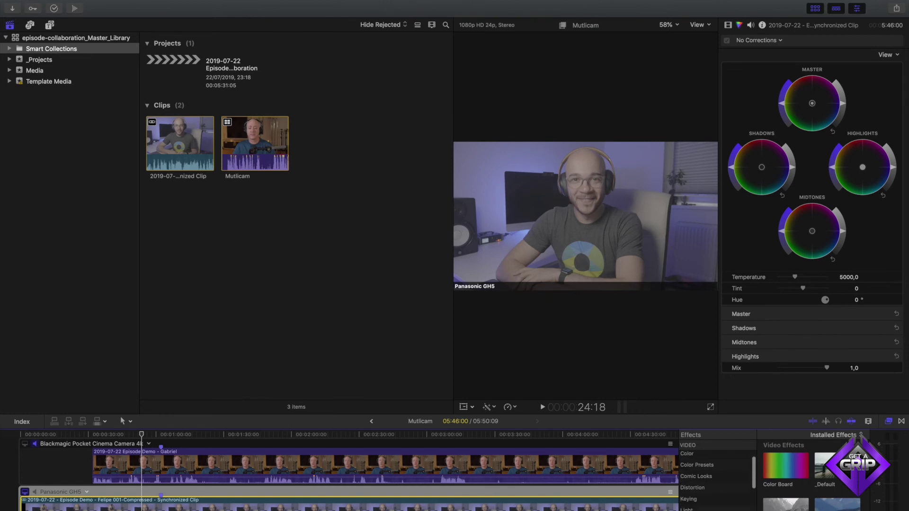
scroll(715, 474, down, 1)
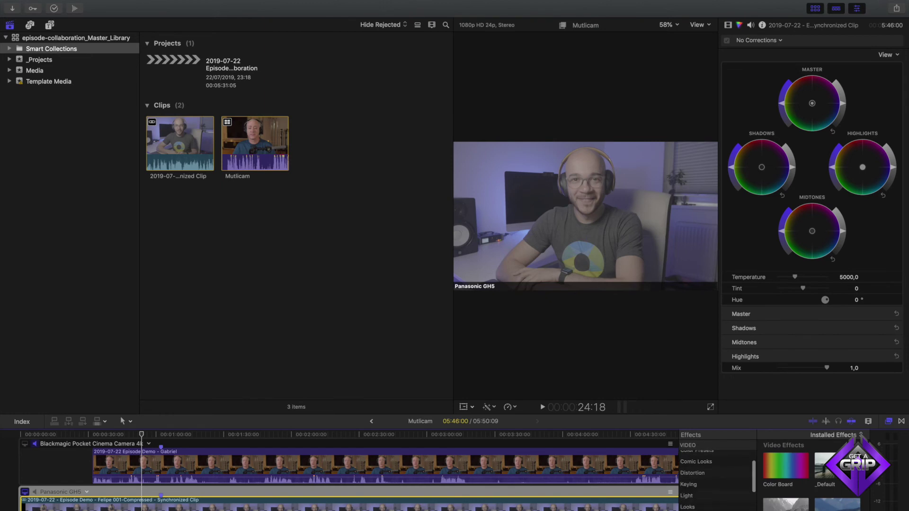
scroll(715, 474, up, 4)
click(697, 493)
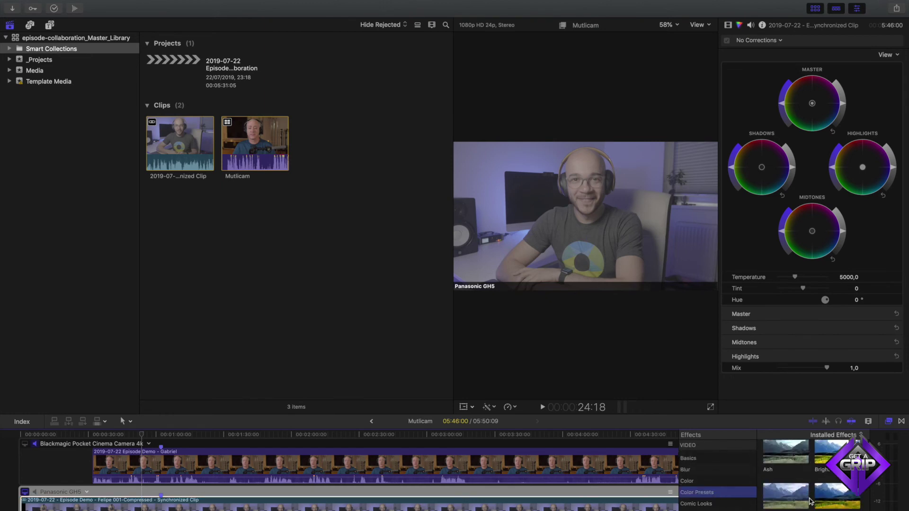
scroll(810, 501, down, 3)
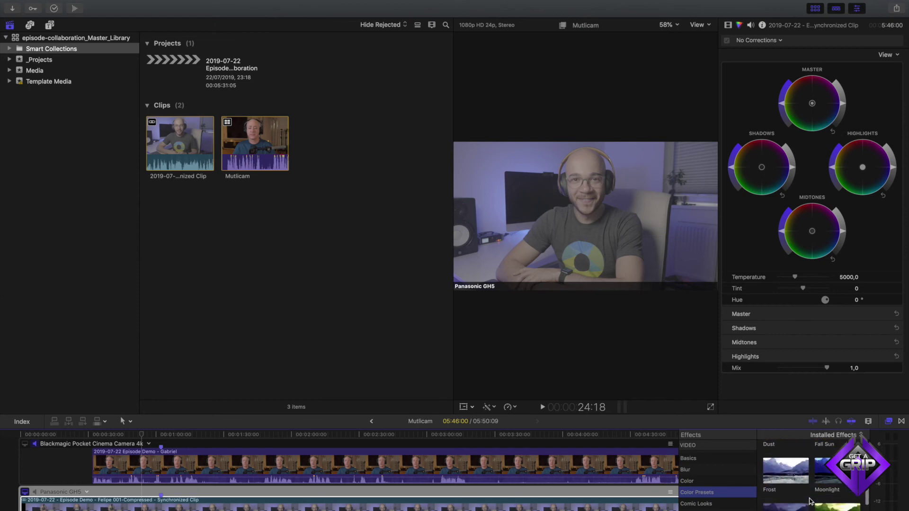
scroll(810, 501, down, 6)
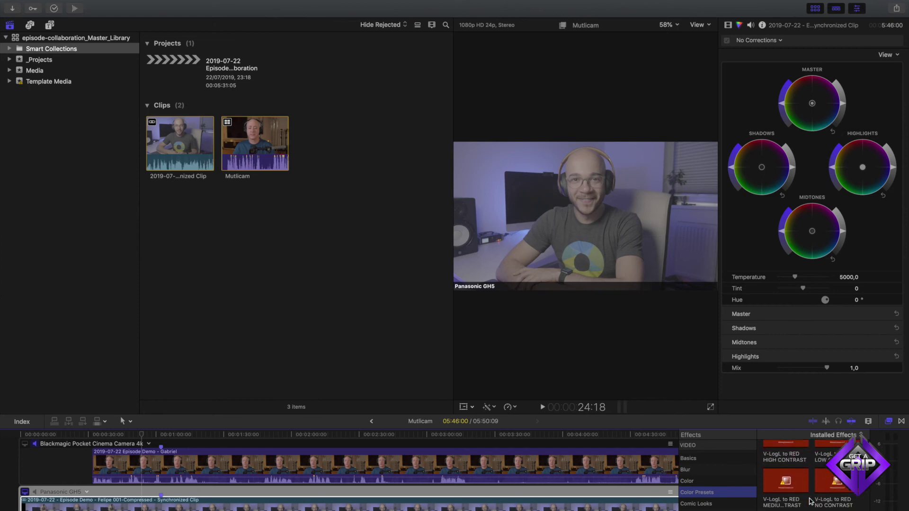
scroll(810, 501, down, 2)
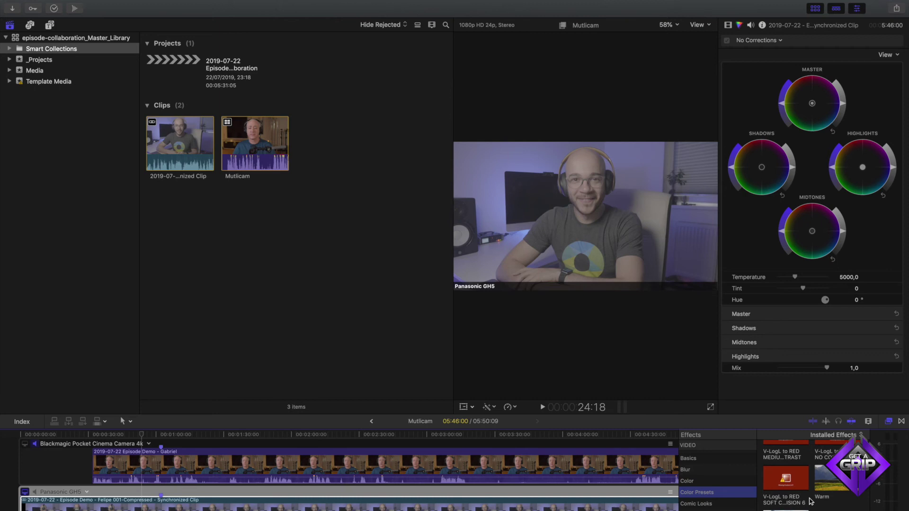
scroll(809, 501, up, 1)
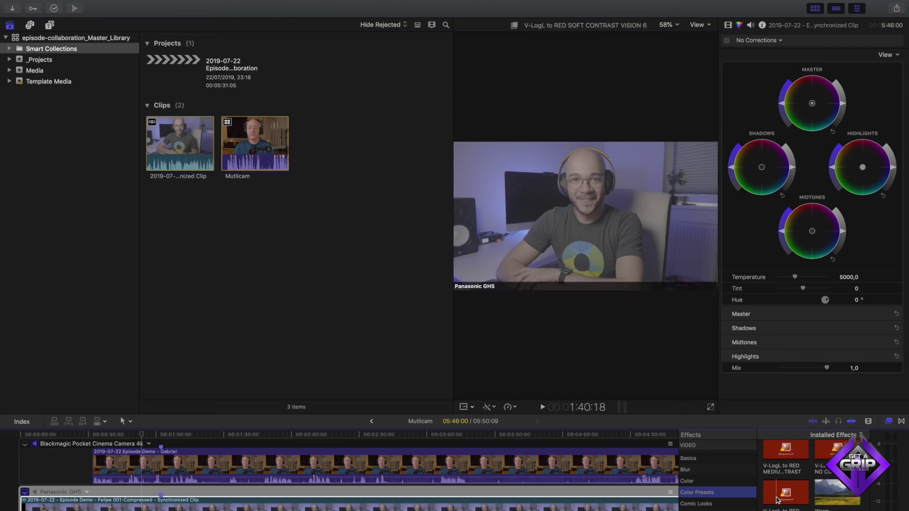
scroll(779, 500, up, 3)
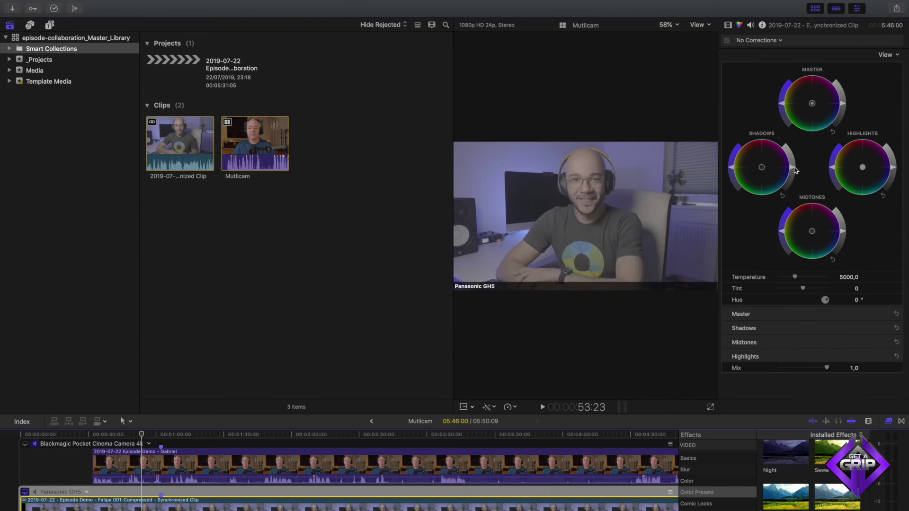
- Grade the Panasonic GH5 clip with color wheels: darken the shadows, slightly brighten midtones and highlights, and raise the master saturation
drag(796, 170, 795, 189)
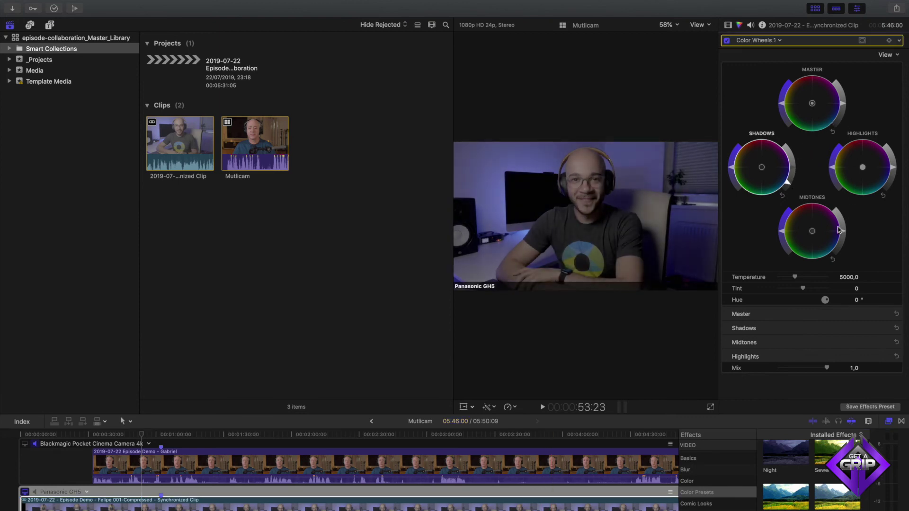
drag(842, 232, 843, 229)
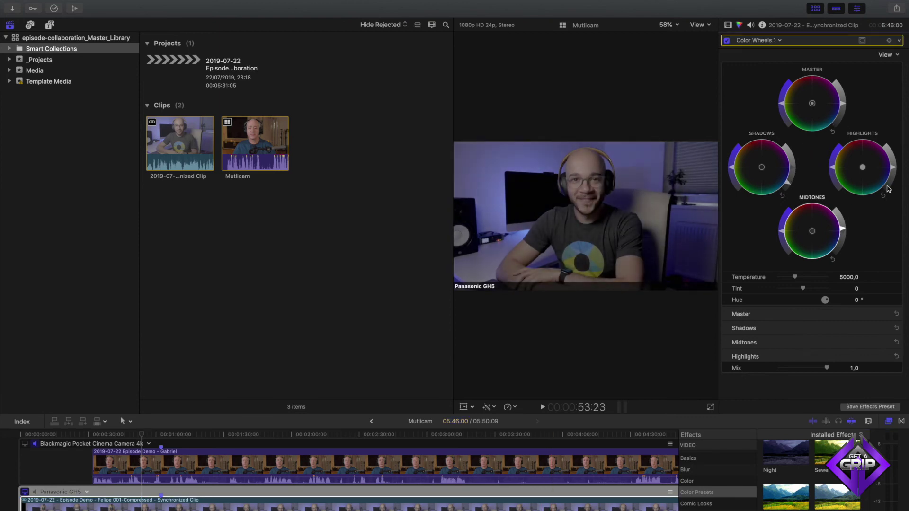
drag(892, 167, 890, 159)
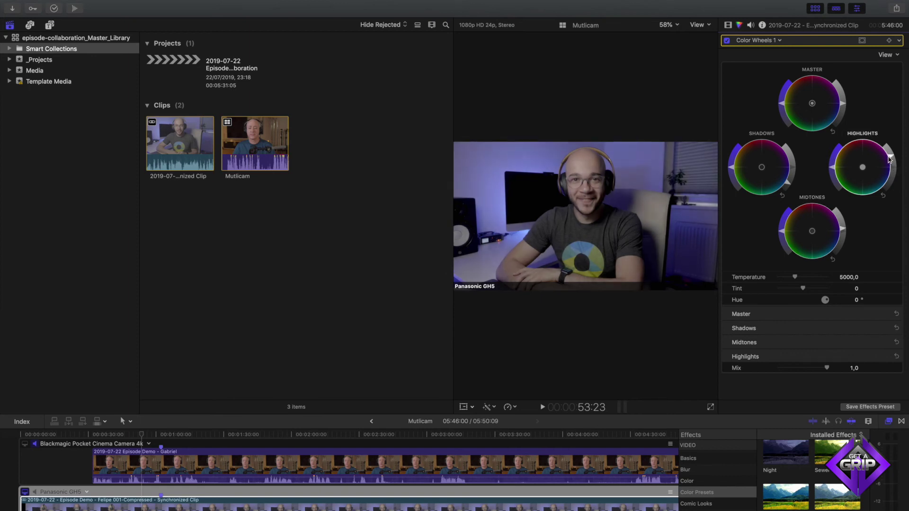
click(781, 98)
- Leave the angle editor for the 2019-07-22 Episode Collaboration project timeline and show its index of roles
click(258, 438)
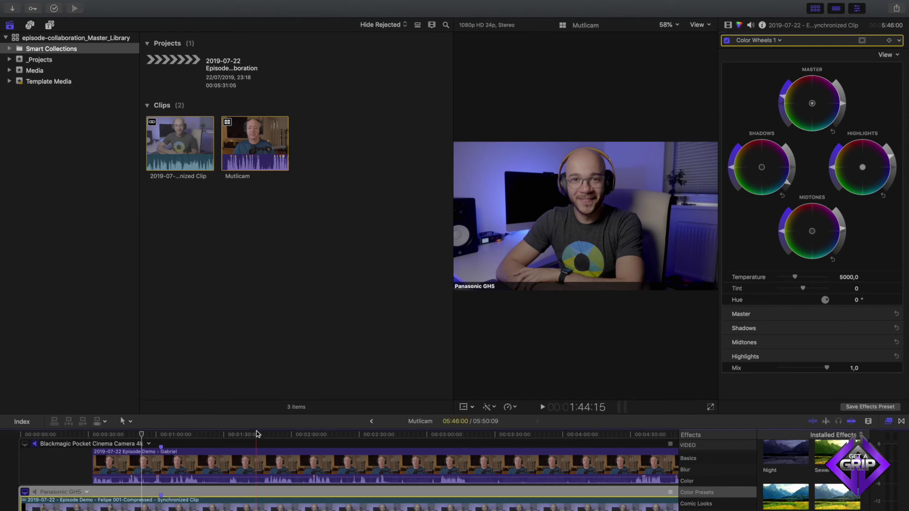
click(370, 422)
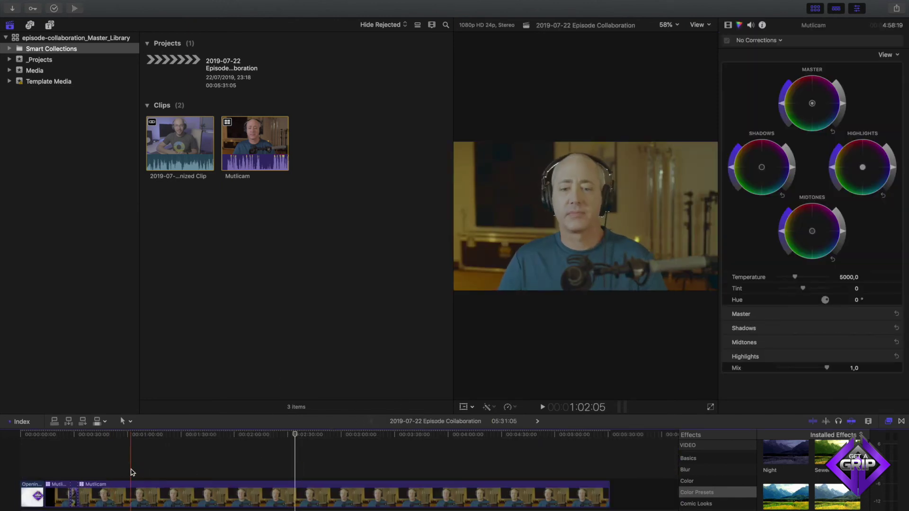
click(126, 495)
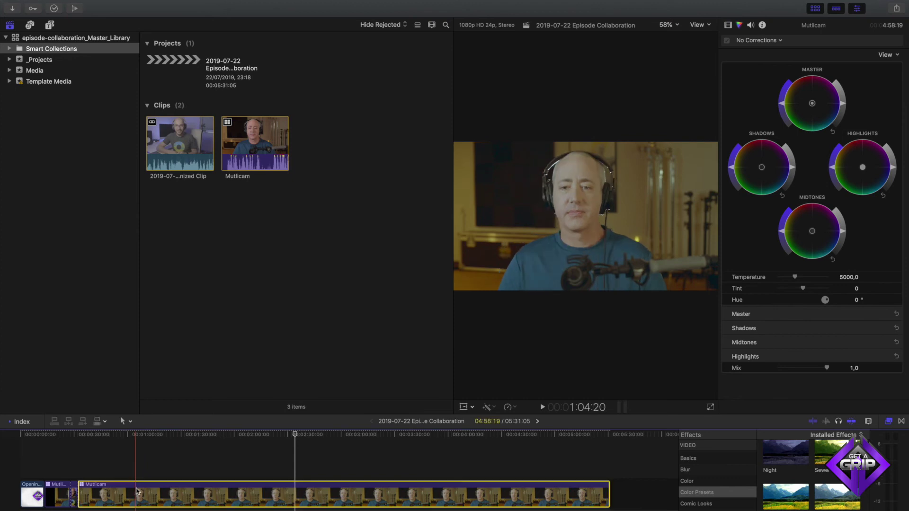
click(20, 421)
scroll(99, 476, down, 2)
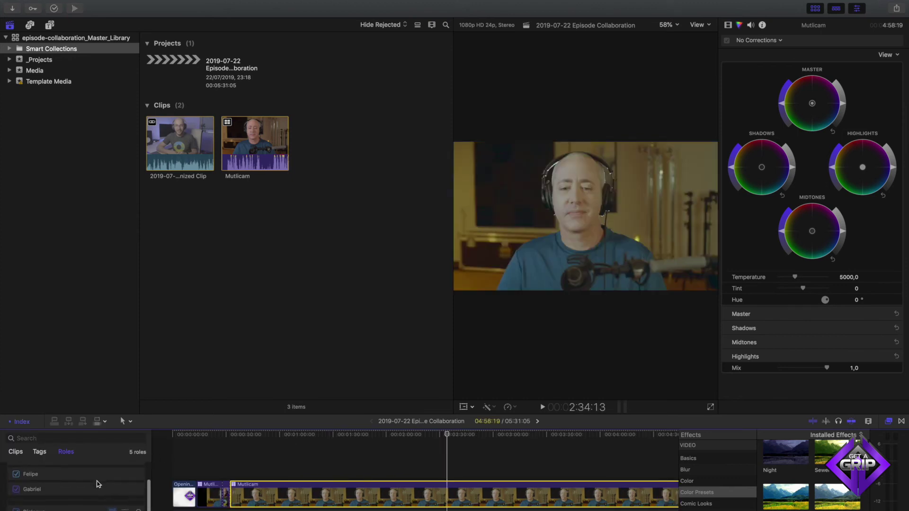
scroll(325, 492, down, 2)
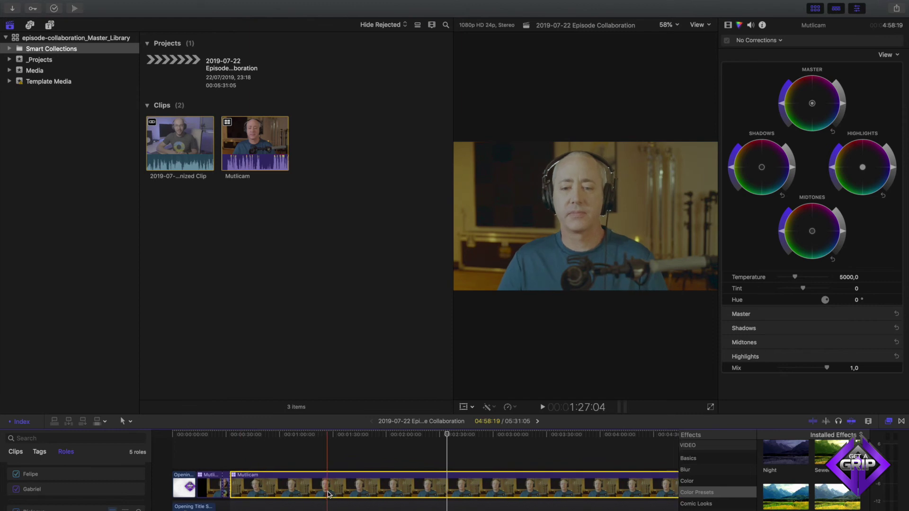
- Enable the Panasonic GH5 angle's audio on all three multicam clips in the project, alongside the Blackmagic Pocket Cinema Camera 4k audio
click(211, 486)
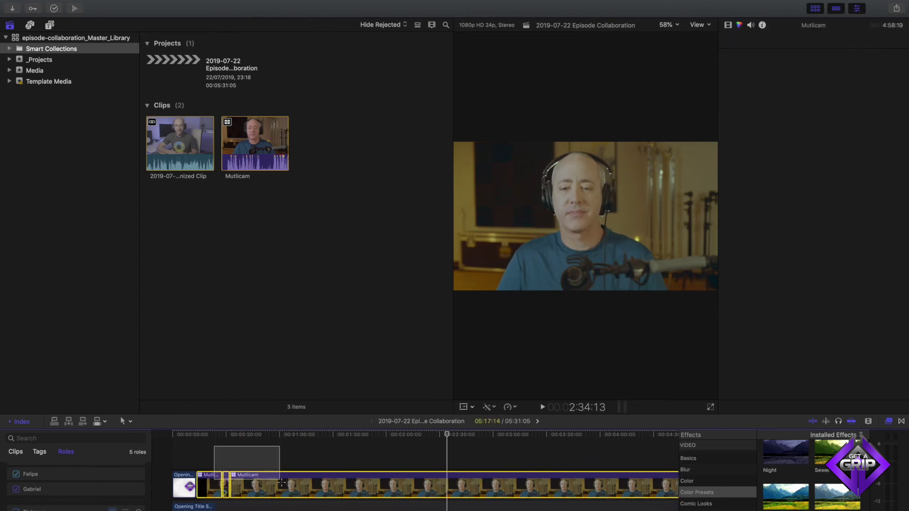
click(750, 26)
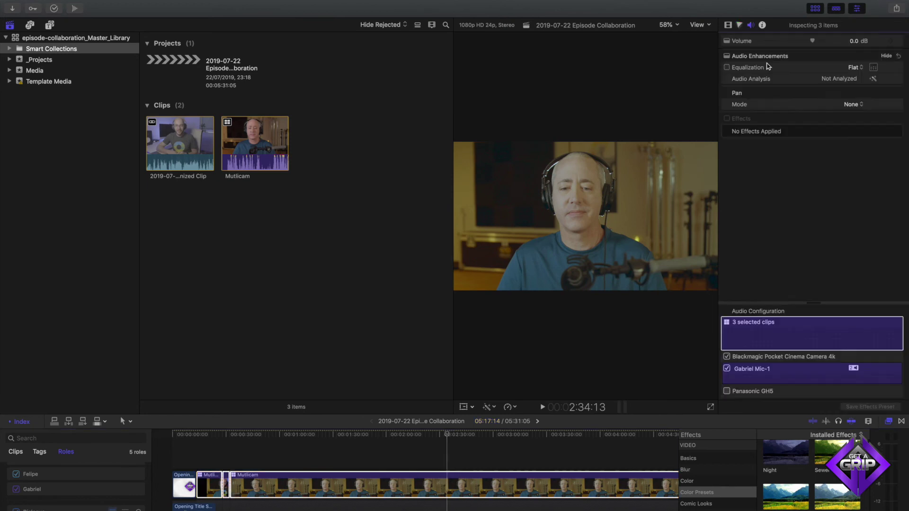
click(727, 391)
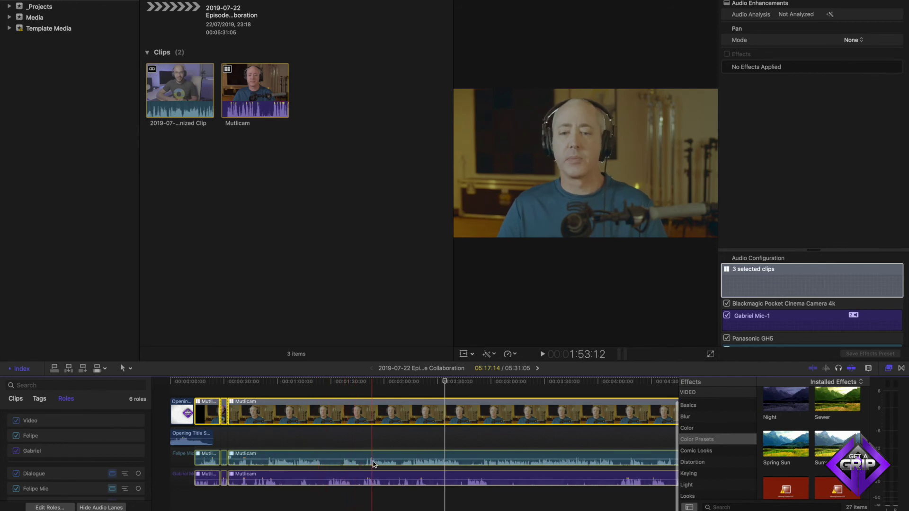
scroll(474, 457, right, 5)
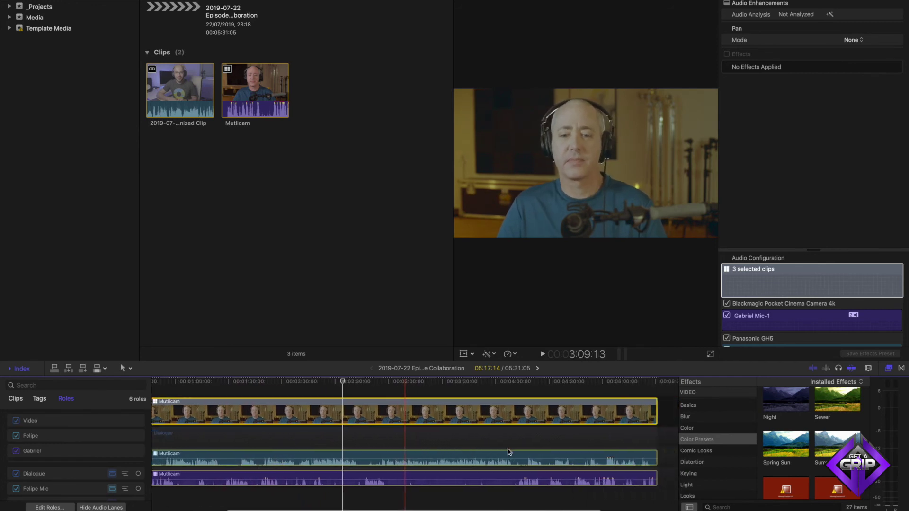
scroll(508, 453, right, 4)
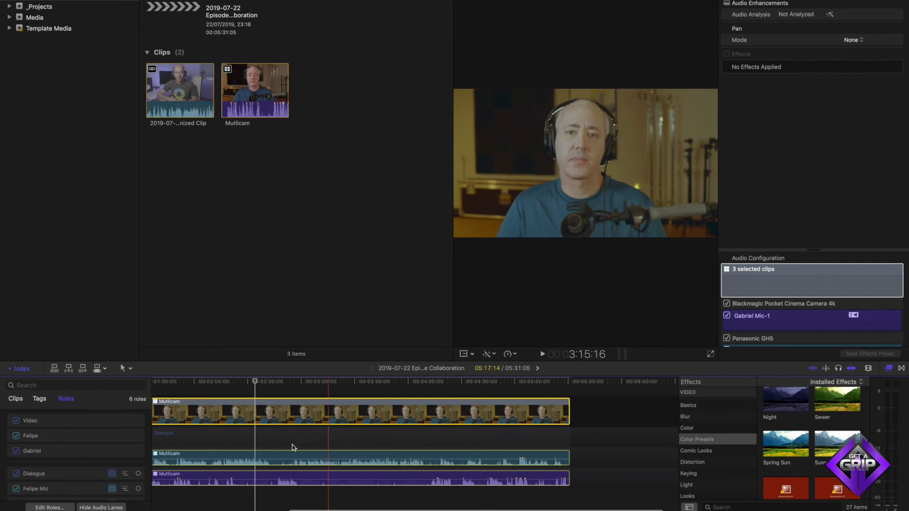
- Cut the last multicam clip at about 2:43, giving the part before the cut the Panasonic GH5 angle and the rest the Blackmagic angle
click(273, 456)
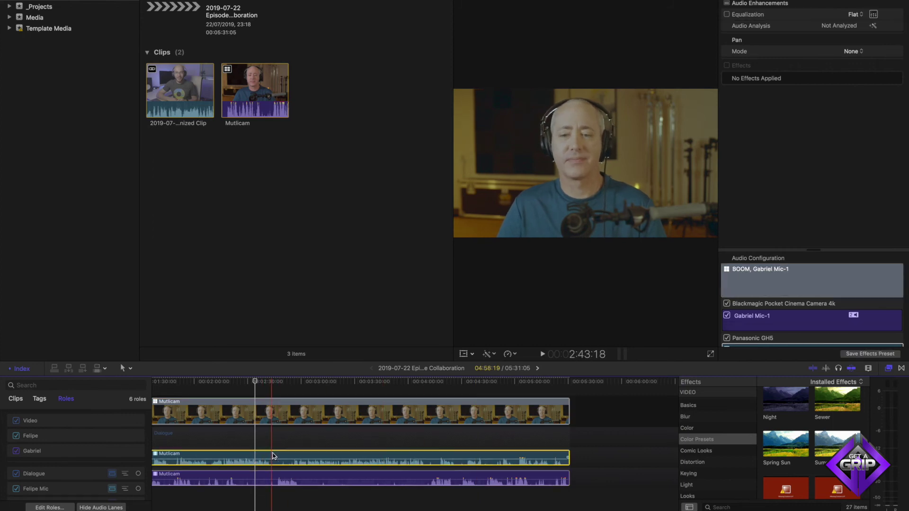
key(1)
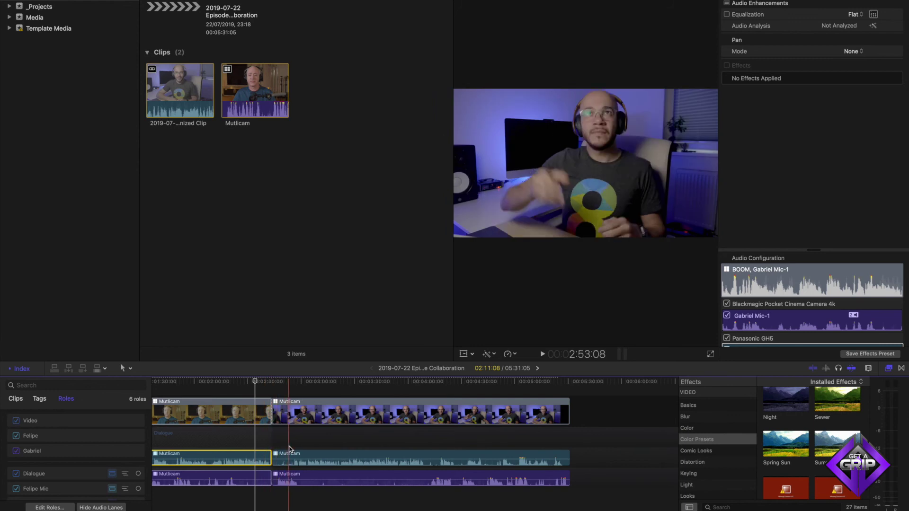
key(alt+1)
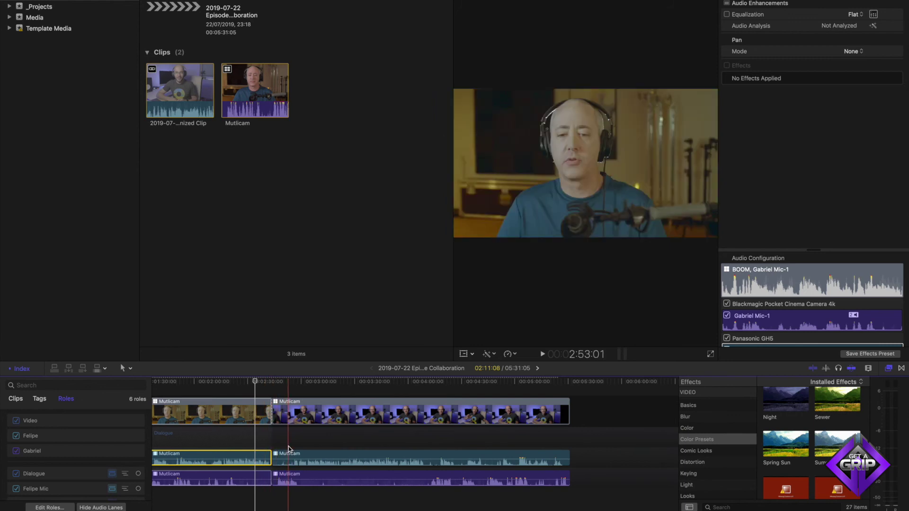
click(291, 382)
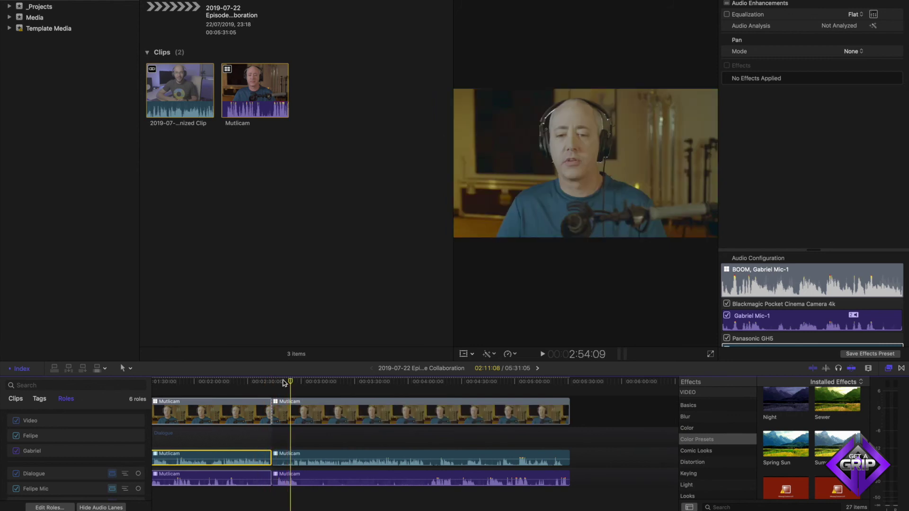
click(232, 403)
key(alt+2)
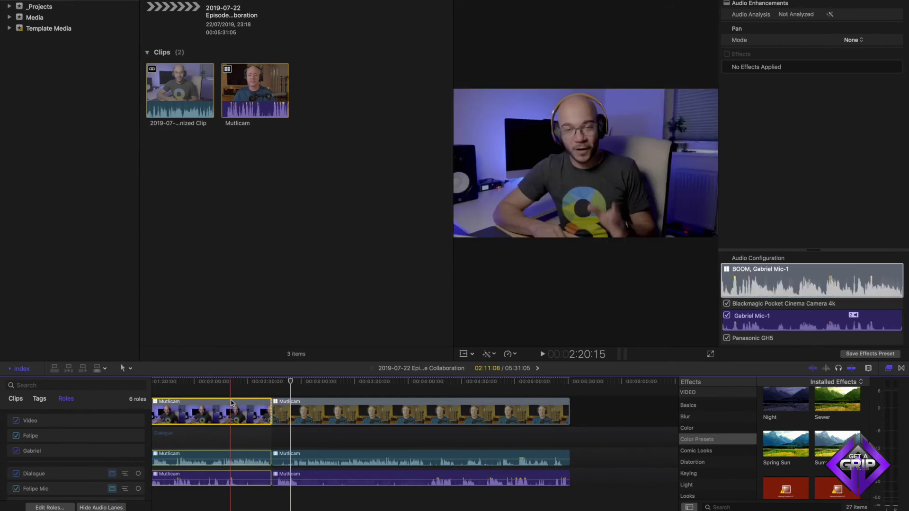
- Cut the Panasonic GH5 section at about 1:50 and switch to the Blackmagic angle from there
scroll(251, 398, left, 5)
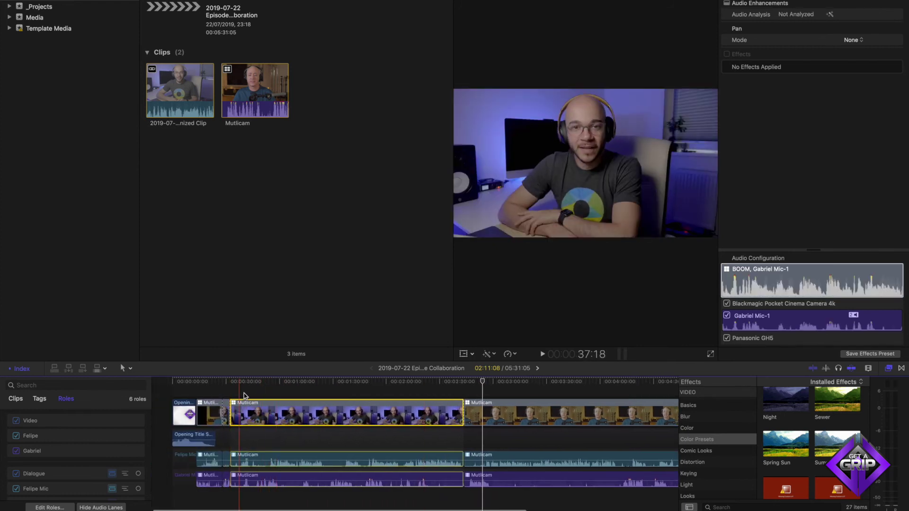
key(1)
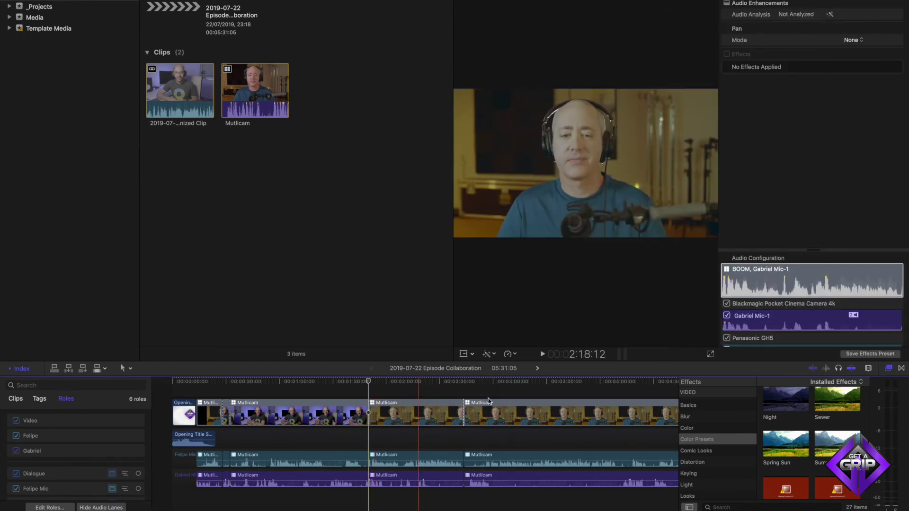
click(503, 406)
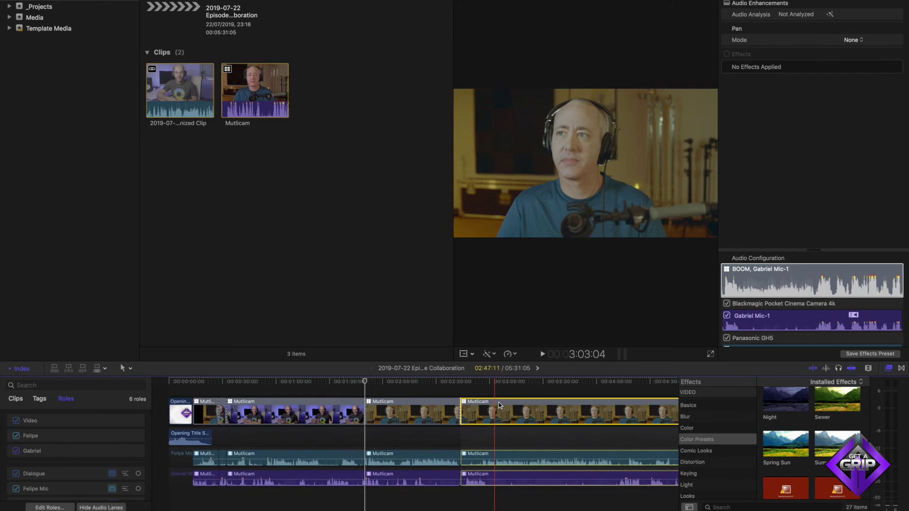
- Switch to Postlab and upload the Master_Library changes with the note "Did a terrific job of grading this masterpiece"
key(super+Tab)
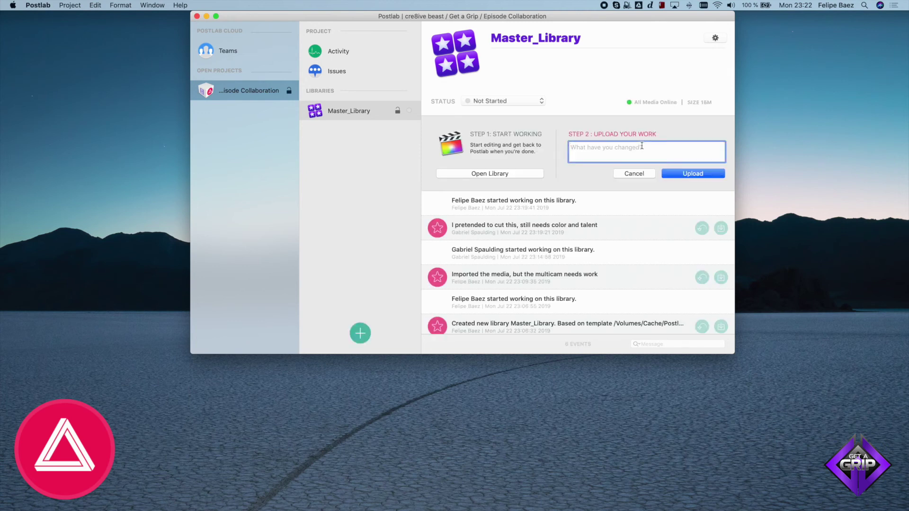
text(Did)
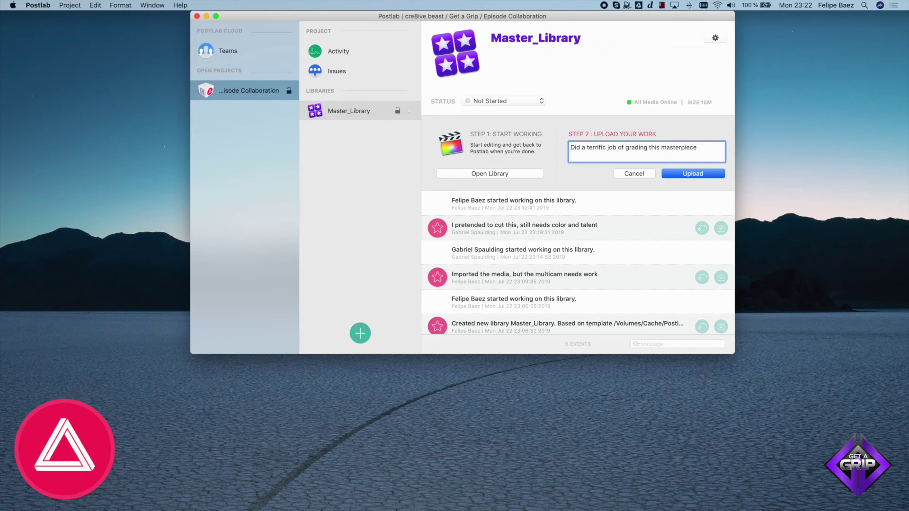
key(Return)
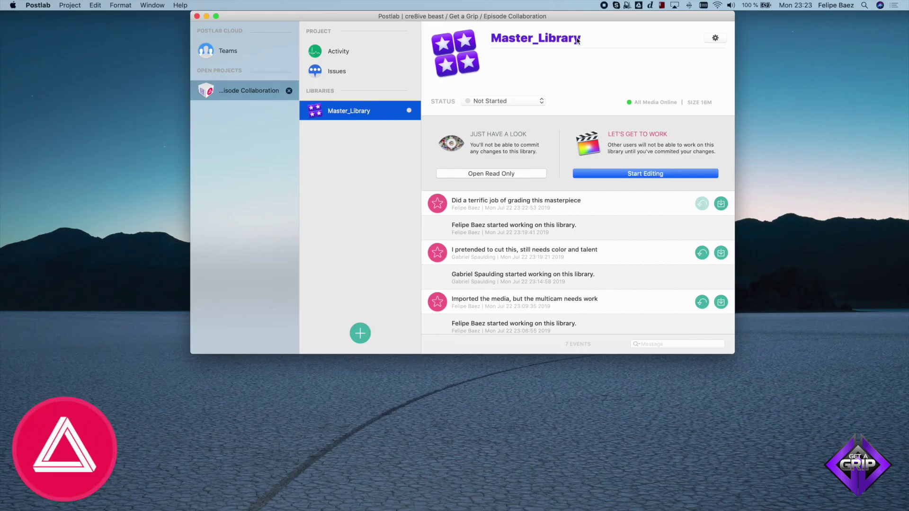
- Duplicate Master_Library as a new library named with the collaborating editor's first name
click(715, 37)
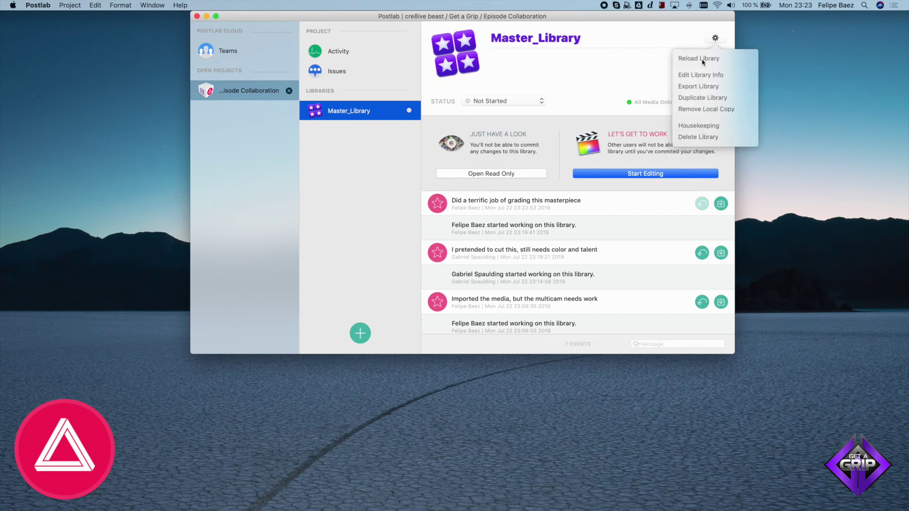
click(706, 98)
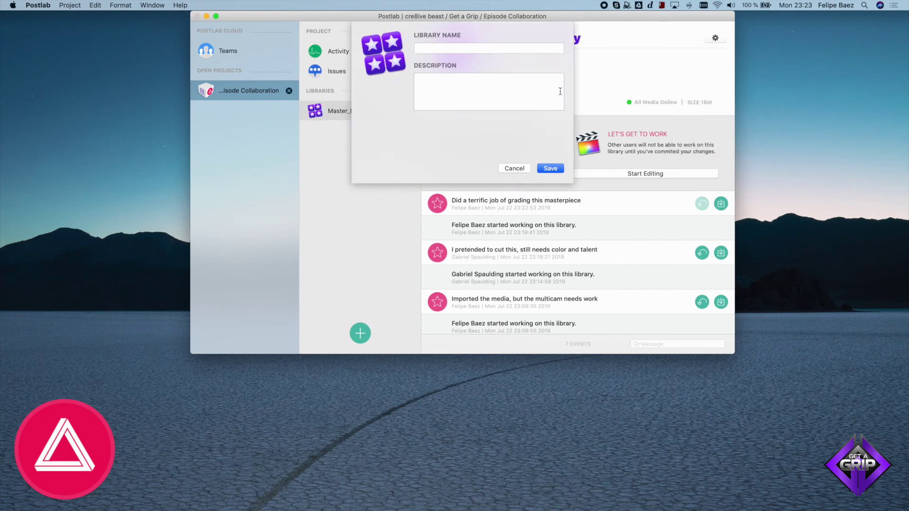
click(498, 49)
text(Gabriel)
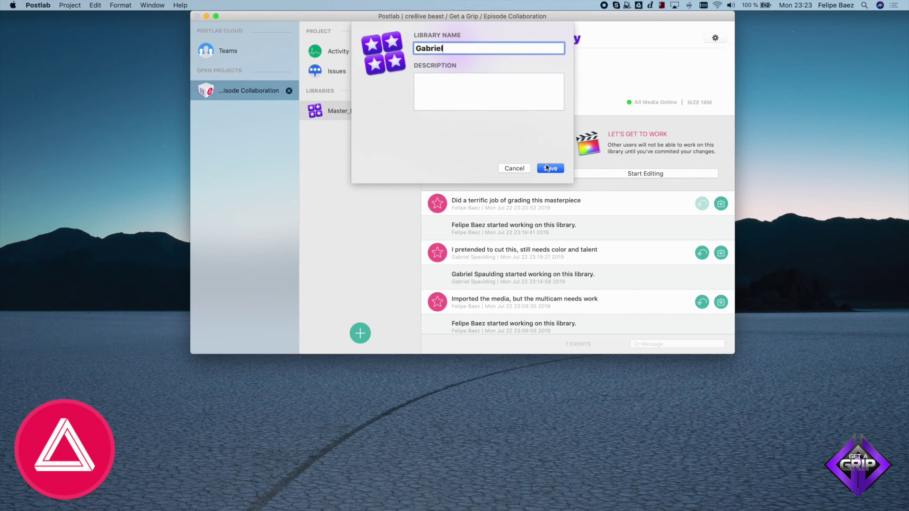
click(550, 168)
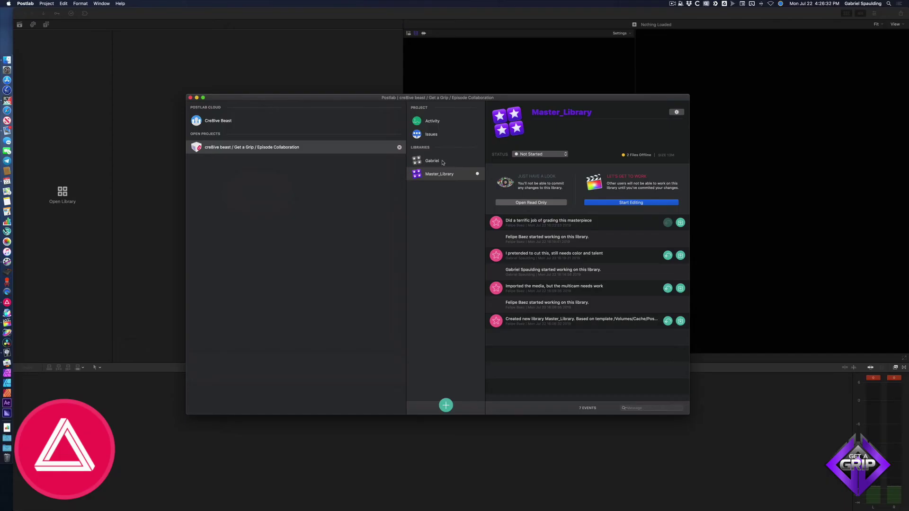
- On the other editor's computer, download the duplicated library and start editing it in Final Cut Pro
click(441, 163)
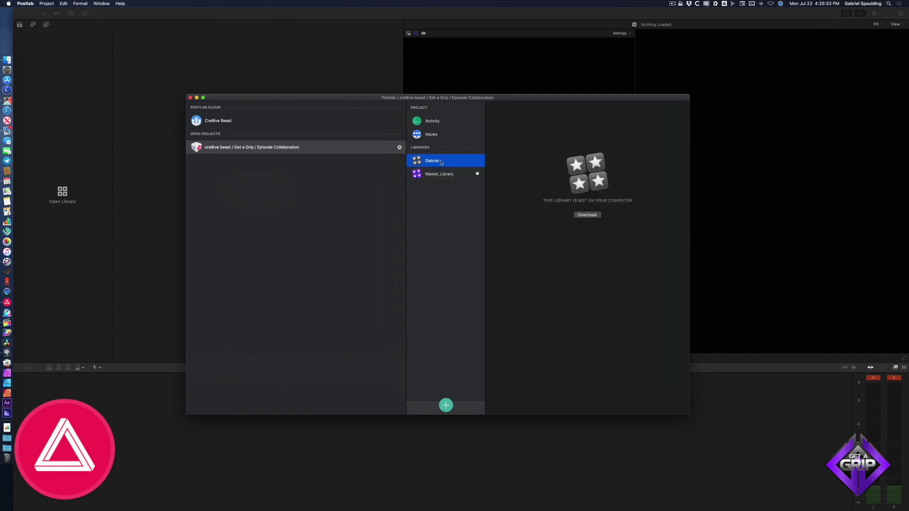
click(587, 215)
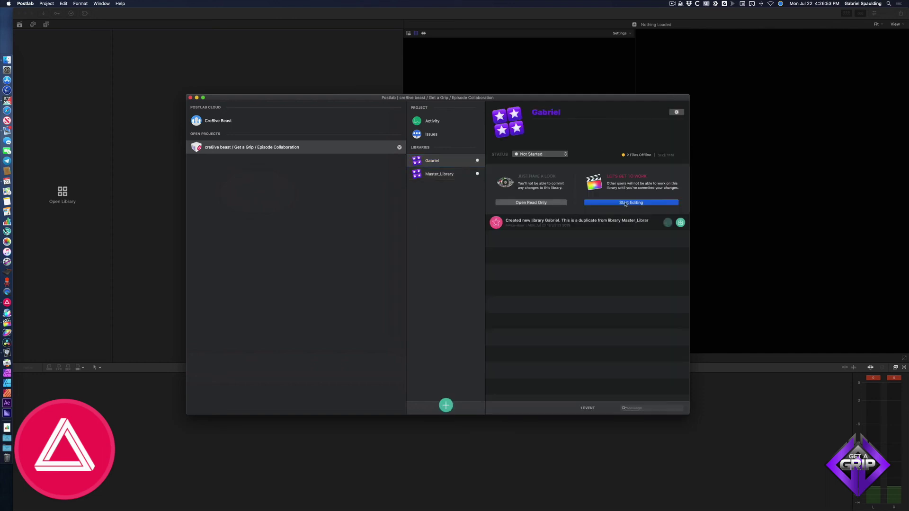
click(625, 203)
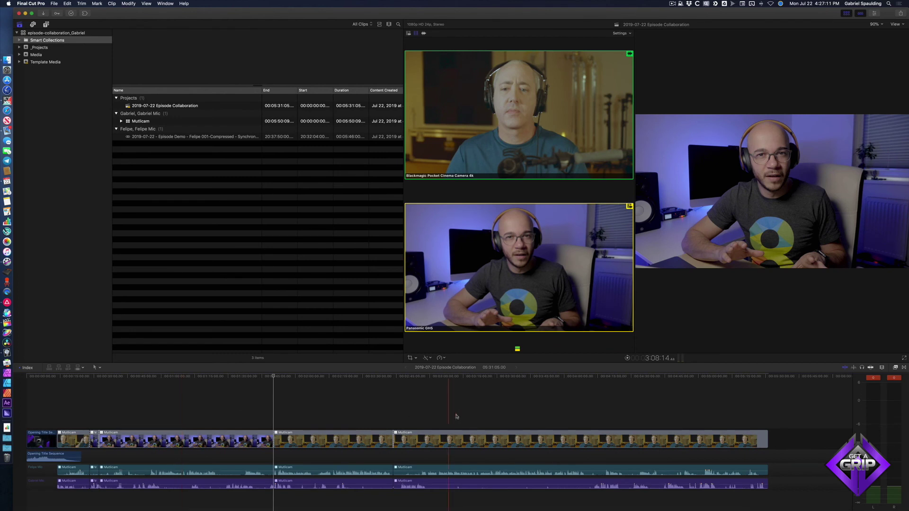
- Trim the last multicam clip's start to about 3:35, and trim the ends of the two preceding clips to about 1:29 and 2:06
click(509, 415)
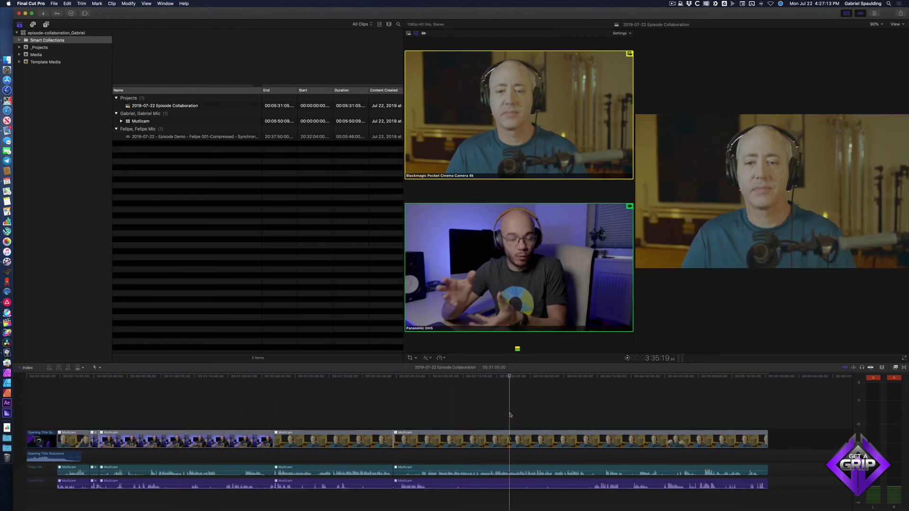
key(alt+bracketleft)
click(344, 423)
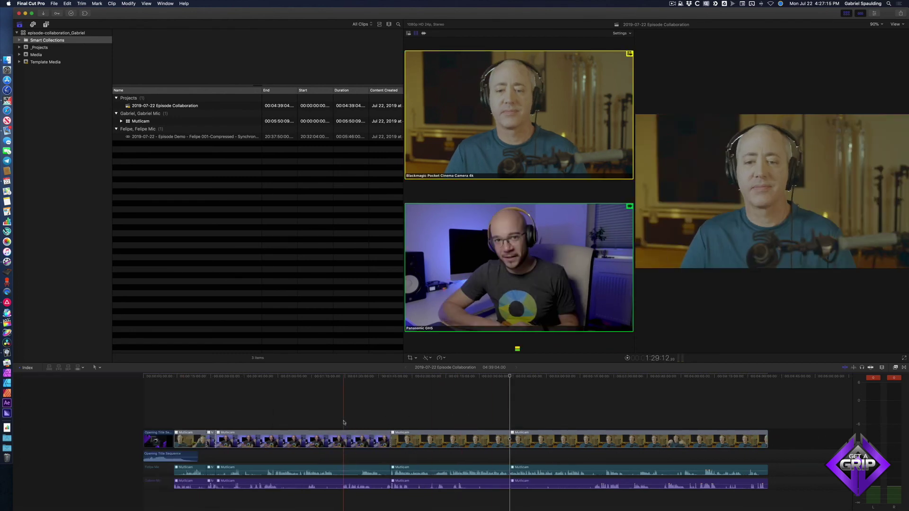
key(alt+bracketright)
click(425, 424)
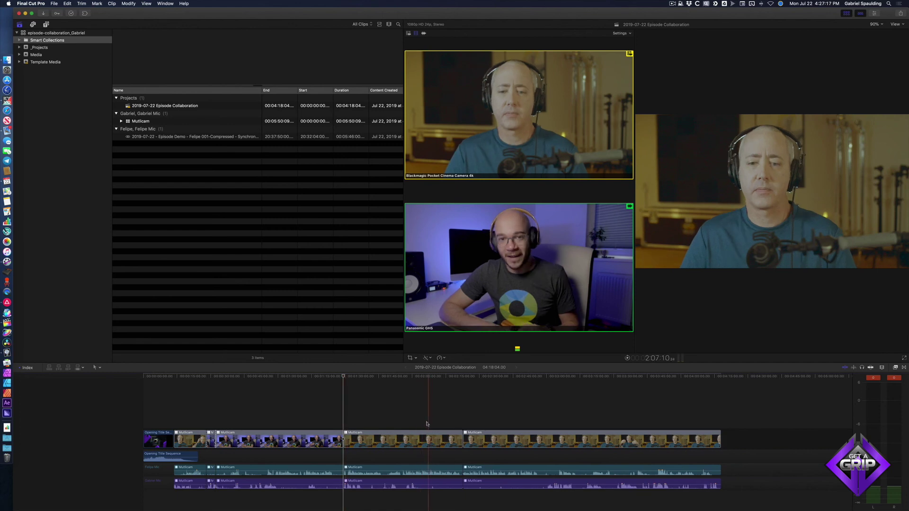
key(alt+bracketright)
- Move the trimmed Blackmagic clip ahead of the long Panasonic GH5 clip, and add a Basic Title reading "SUPER GEEK" over the GH5 clip
drag(390, 438, 246, 437)
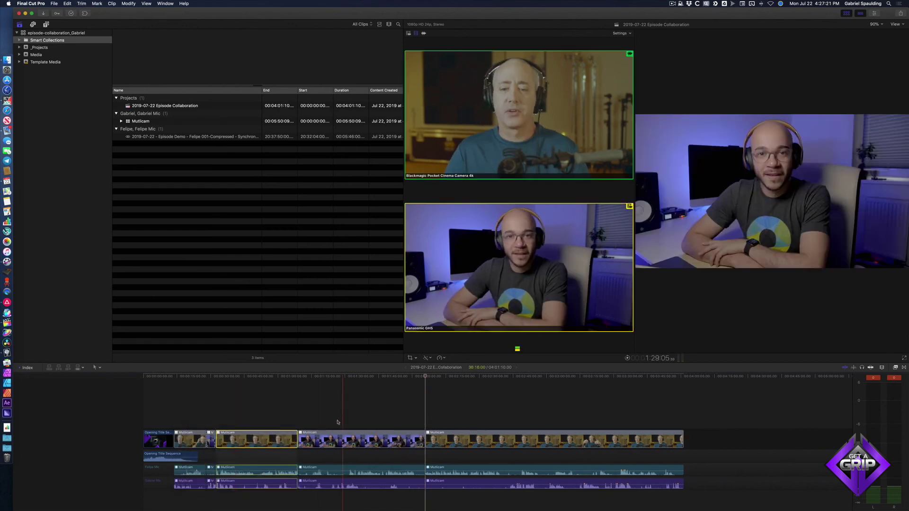
click(330, 439)
key(ctrl+t)
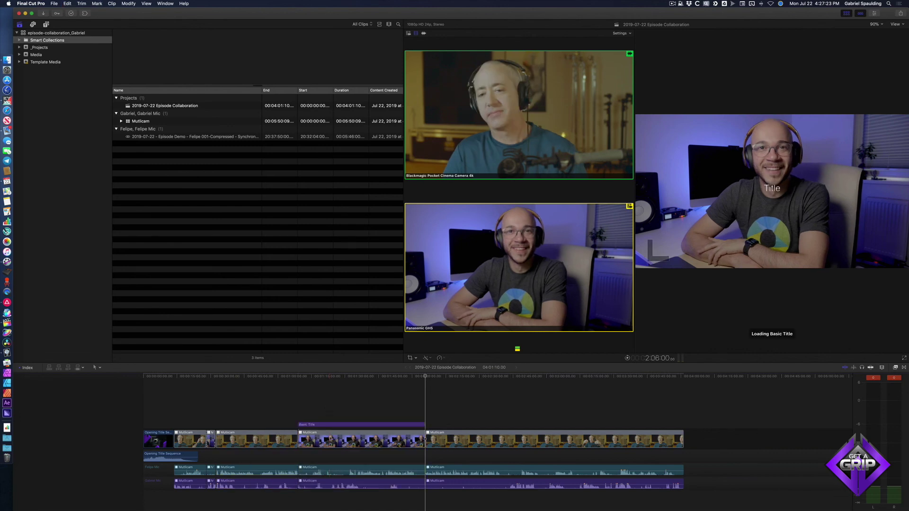
click(331, 412)
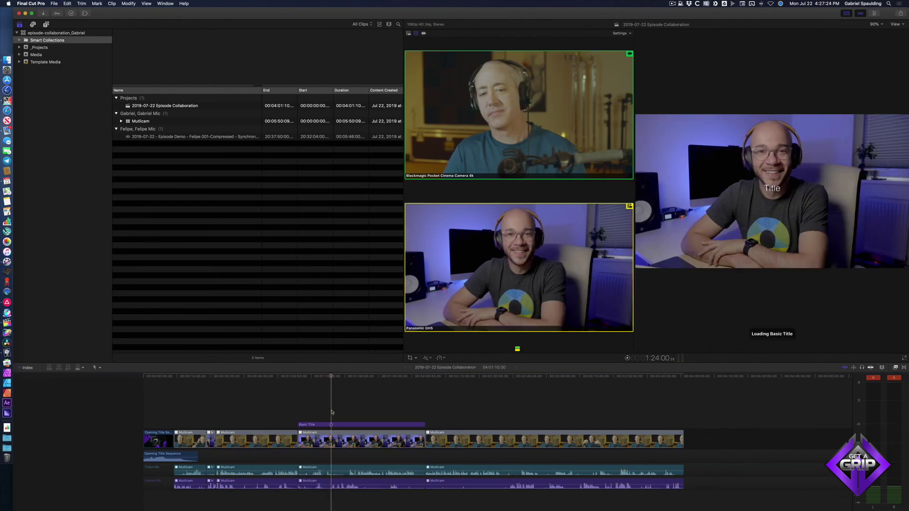
double_click(773, 189)
text(SUPER GEEK)
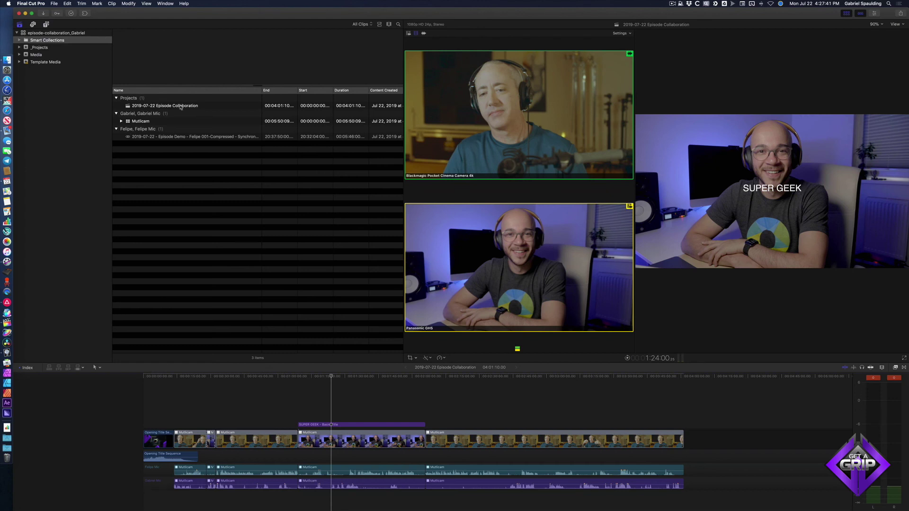
- Duplicate the 2019-07-22 Episode Collaboration project and rename the copy with a suffix marking it as this editor's duplicate
click(181, 106)
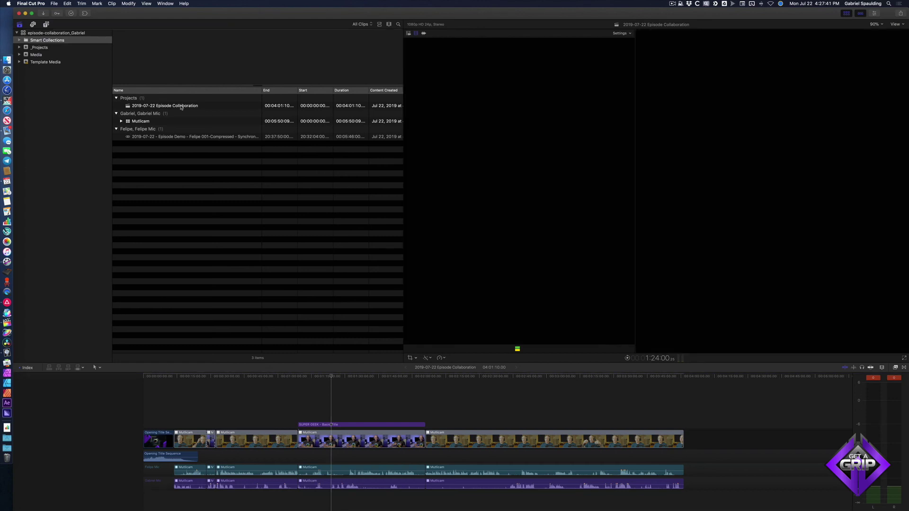
key(super+d)
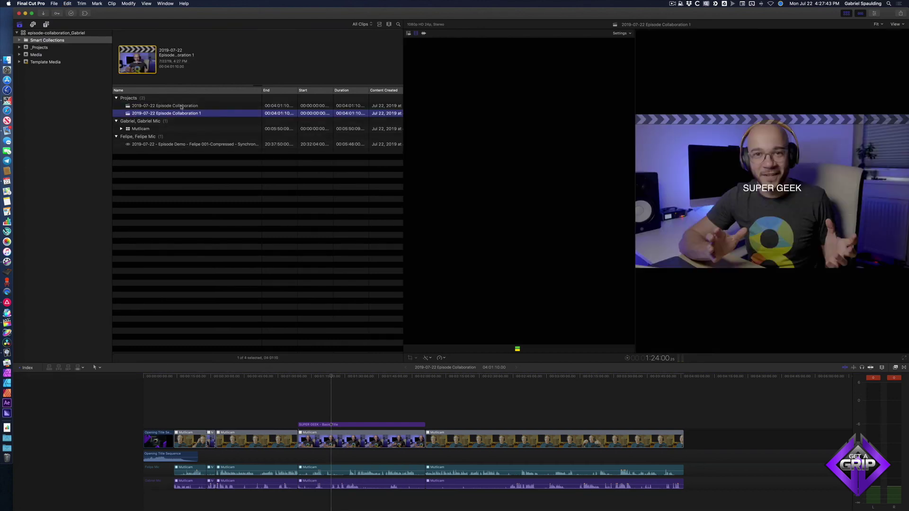
click(198, 114)
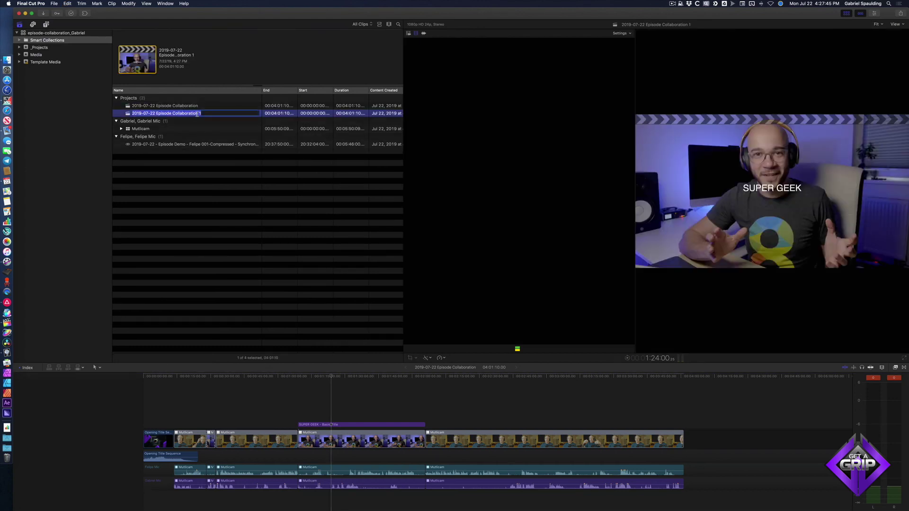
key(Right)
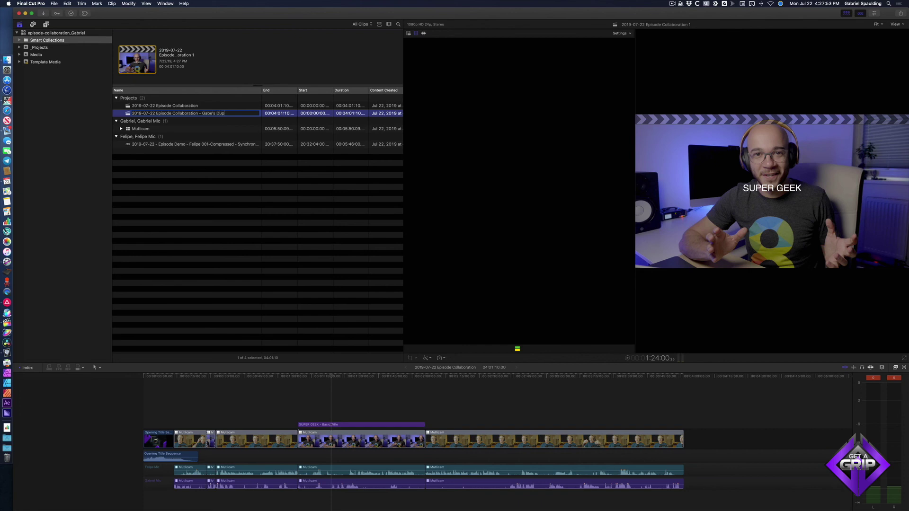
key(Return)
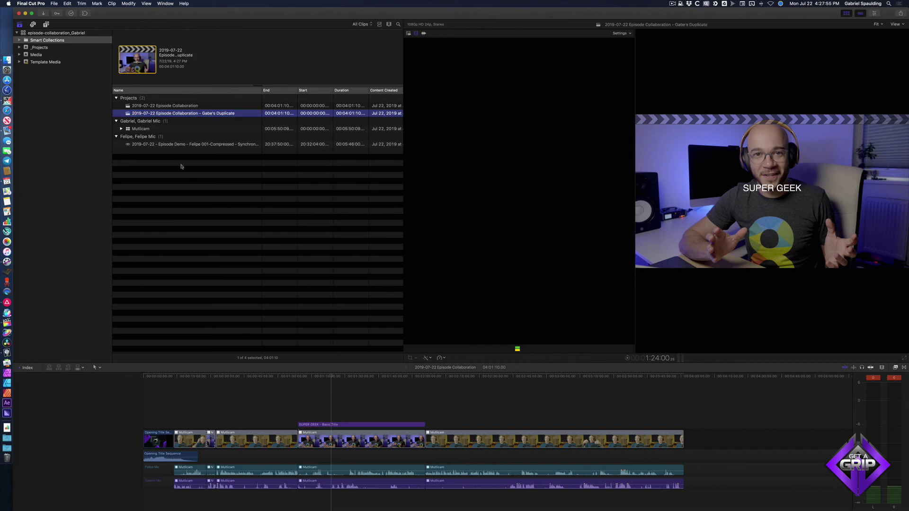
- Switch to Postlab and upload the edited library with a note that the other editor got a title and the project was duplicated
key(super+Tab)
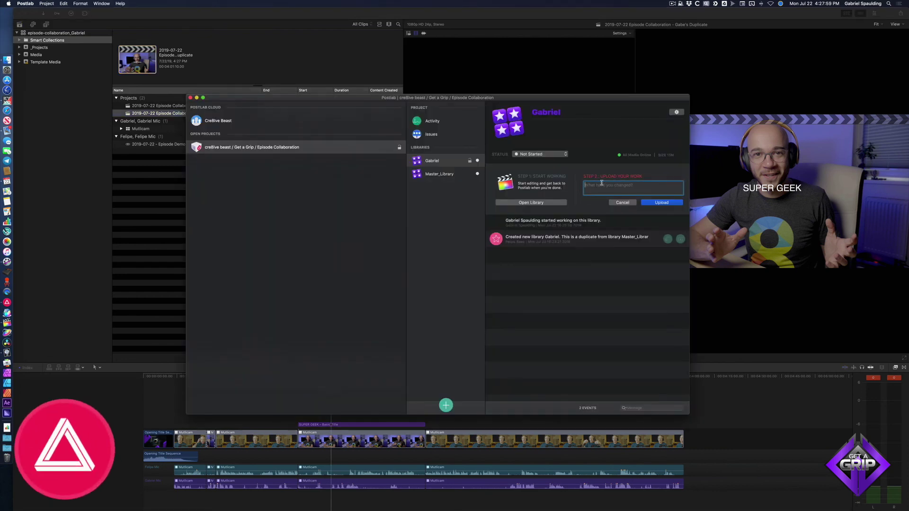
text(Gave Felipe a title and duplicated project)
click(662, 202)
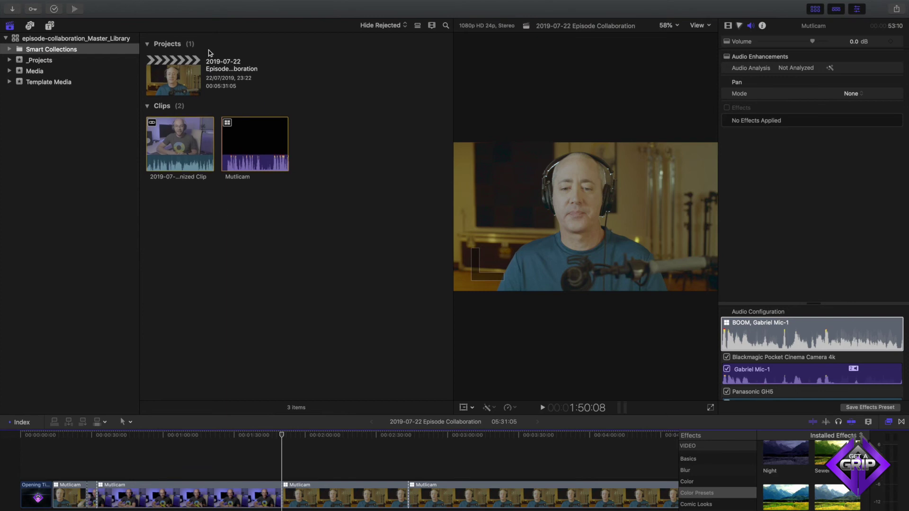
- On the other editor's computer, show Master_Library's browser as a list and move the 2019-07-22 Episode Collaboration project from Media into the _Projects event
click(62, 61)
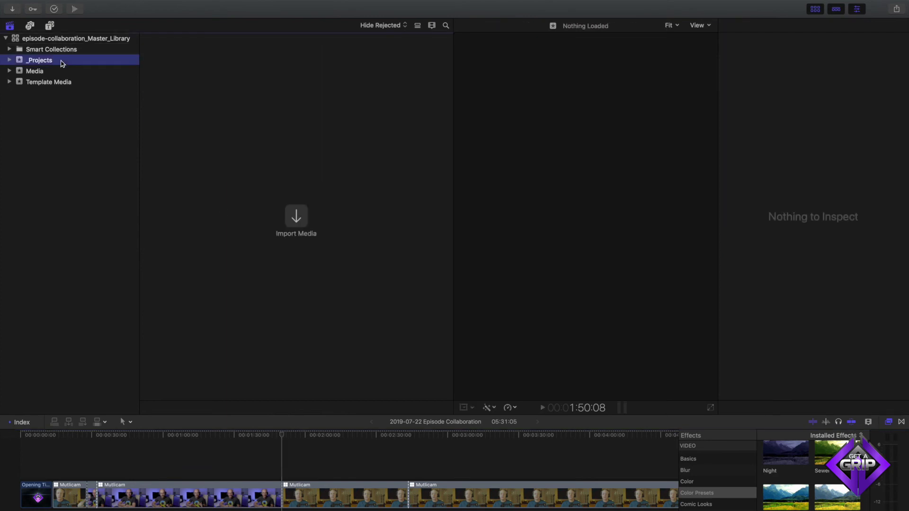
click(415, 26)
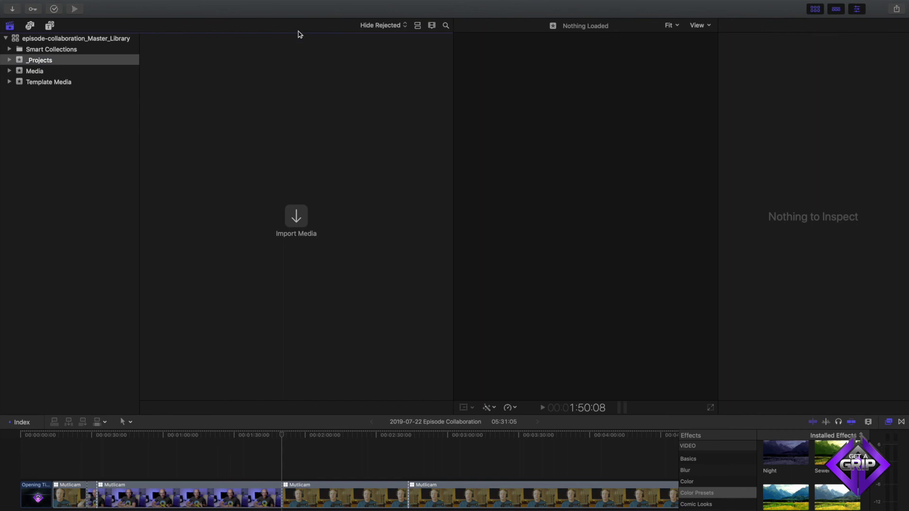
click(58, 74)
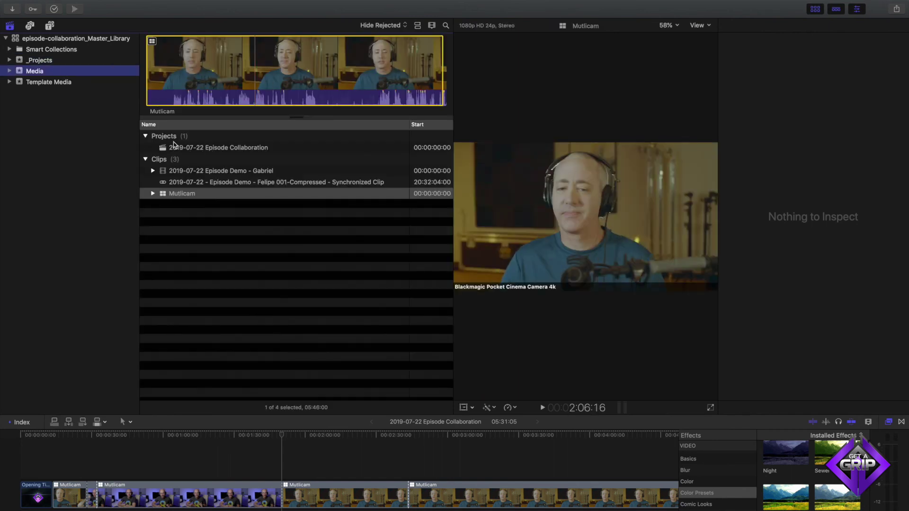
drag(187, 148, 82, 66)
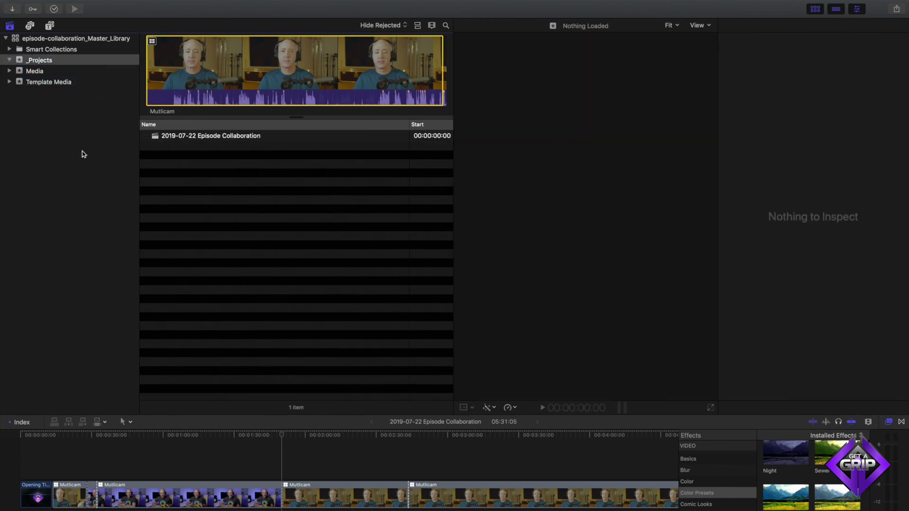
- Check the contents of the Media, Template Media and _Projects events and look over the moved project's timeline
click(52, 72)
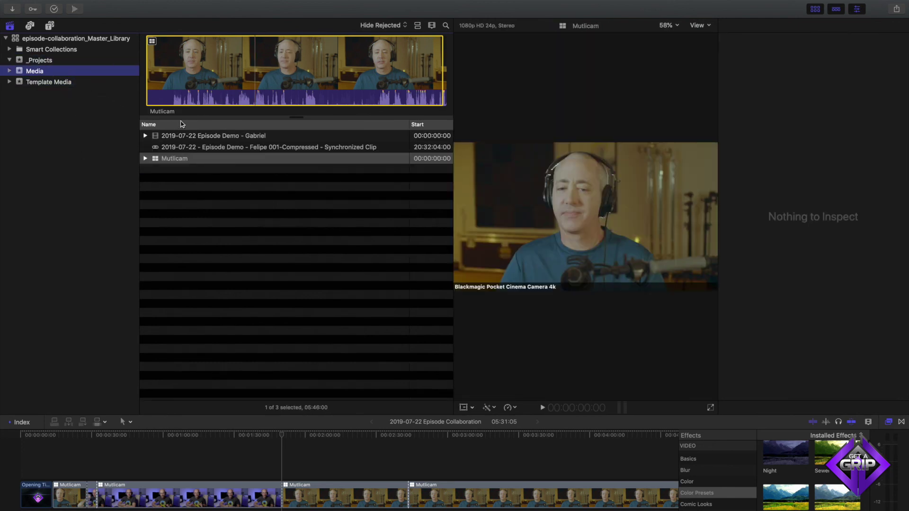
click(52, 82)
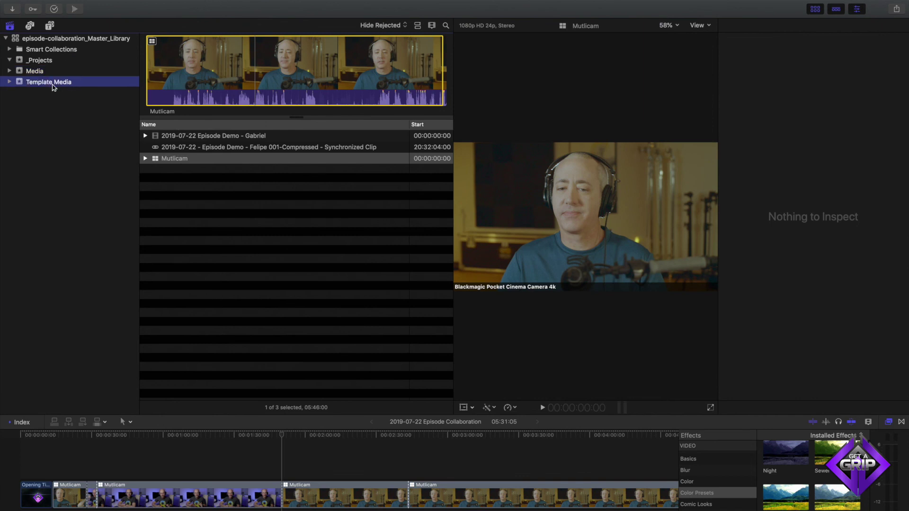
click(51, 64)
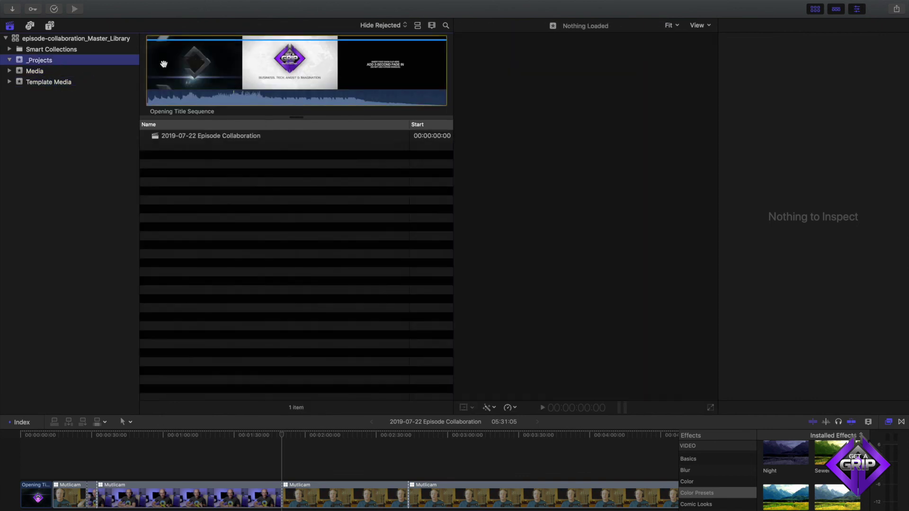
click(256, 138)
scroll(360, 468, down, 3)
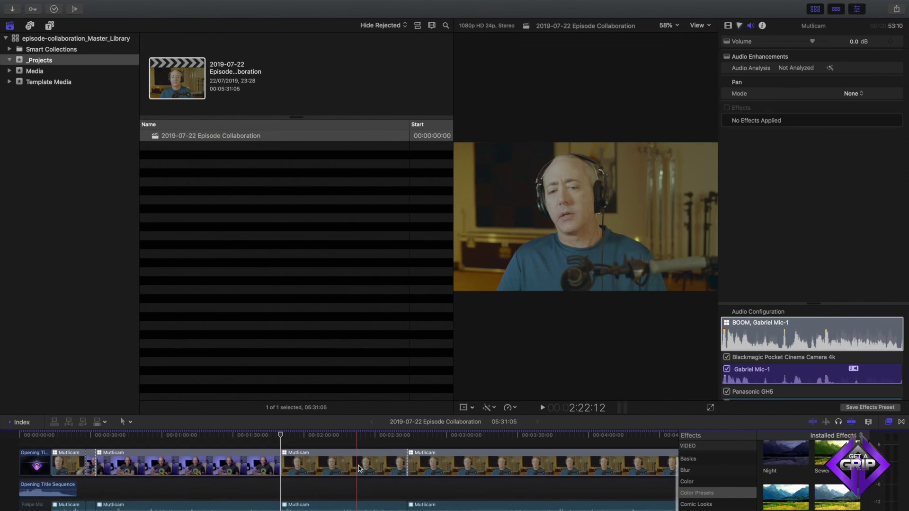
click(403, 453)
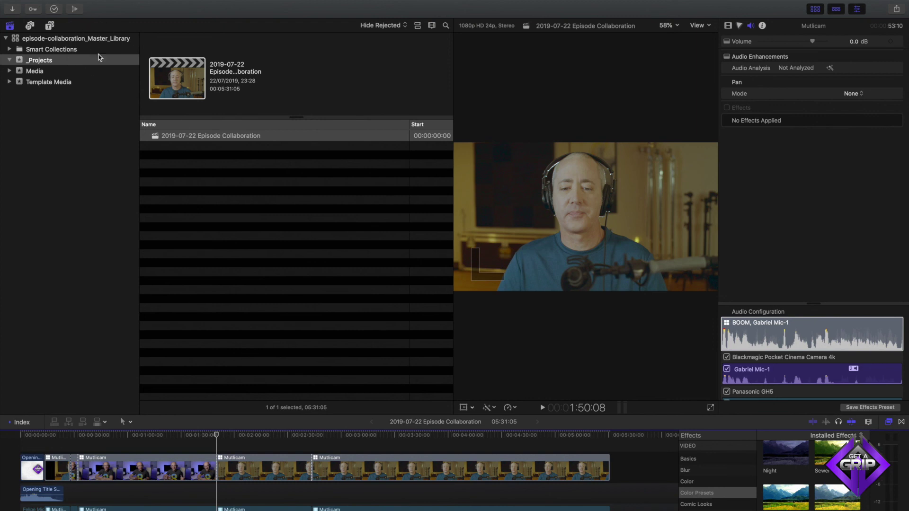
- Switch to Postlab and open the collaborator's uploaded library as read-only in Final Cut Pro
key(ctrl+Left)
click(339, 110)
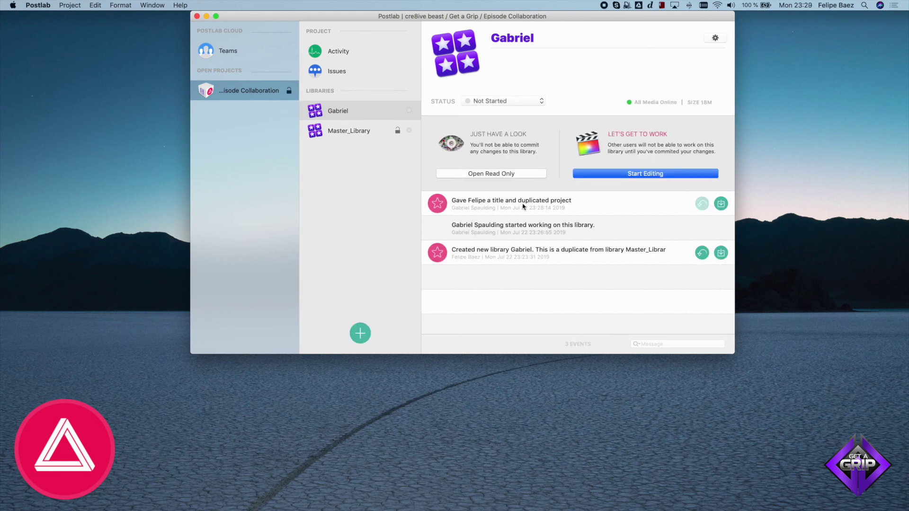
click(482, 175)
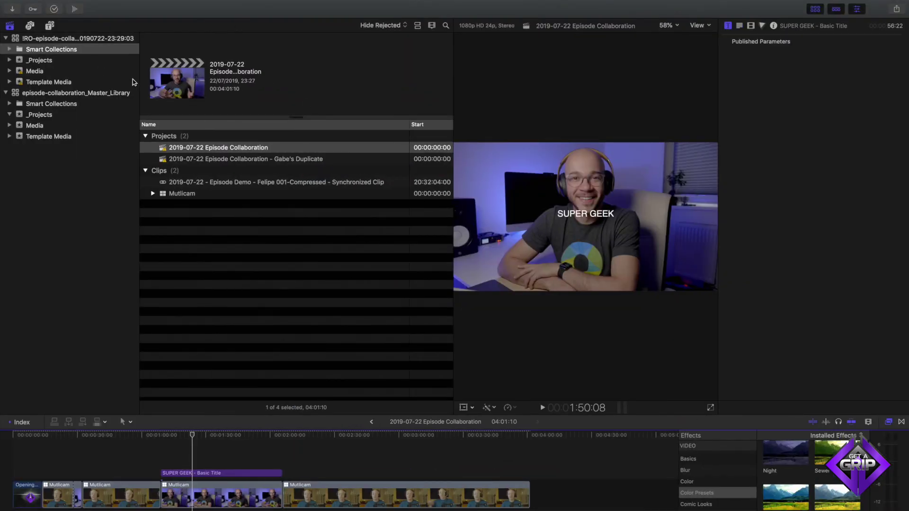
- Copy the collaborator's duplicate project into Master_Library's _Projects event, including optimized and proxy media
click(301, 161)
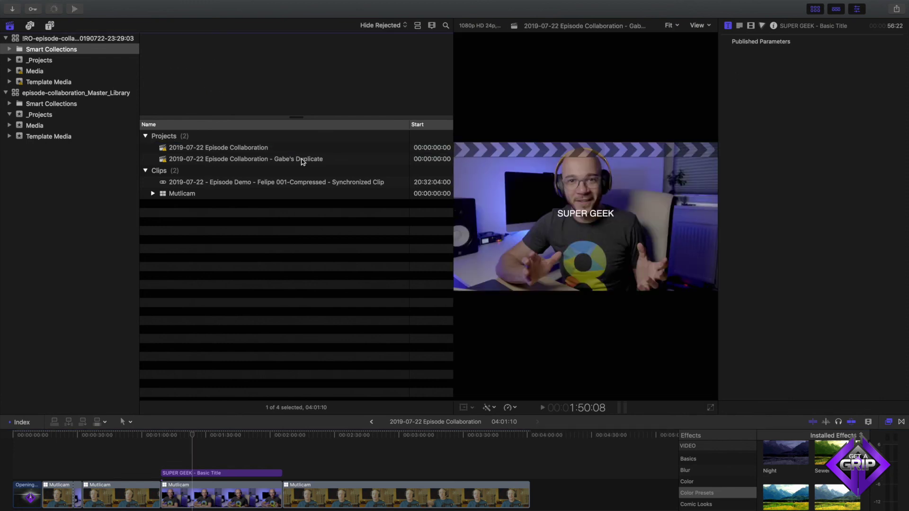
drag(297, 162, 83, 116)
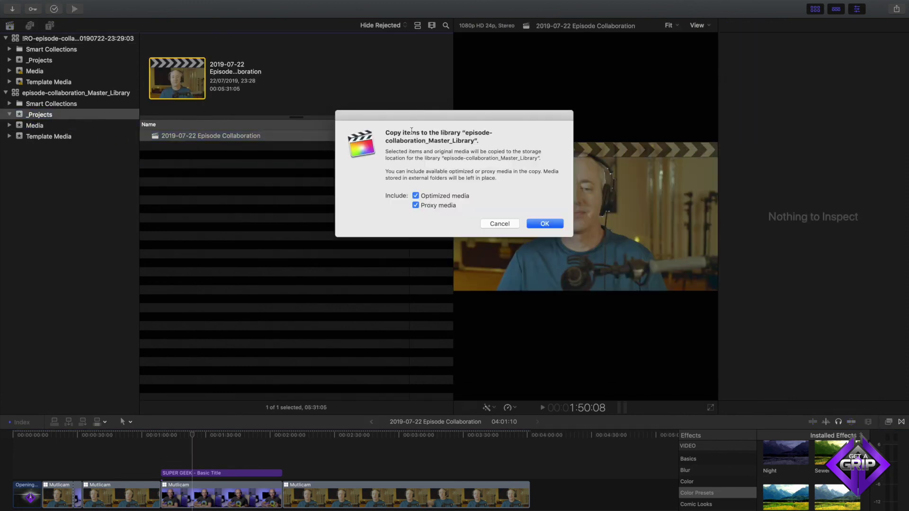
click(545, 224)
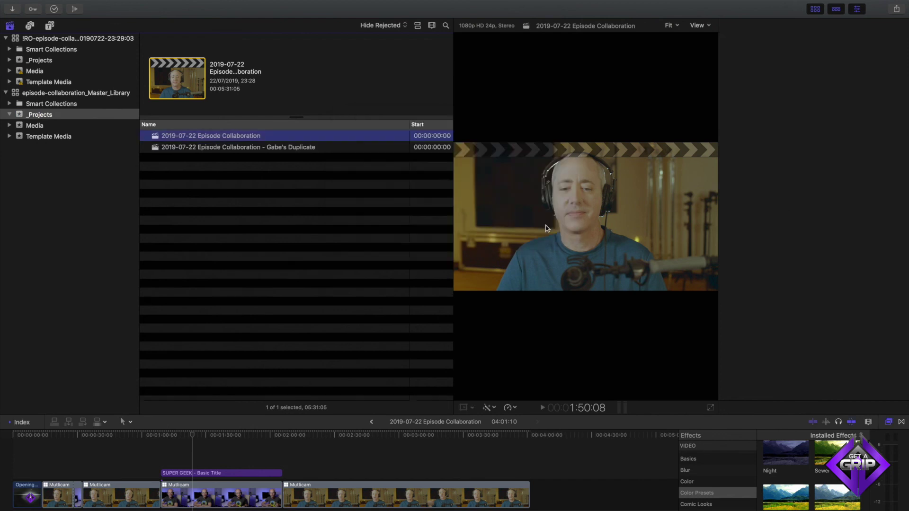
click(273, 174)
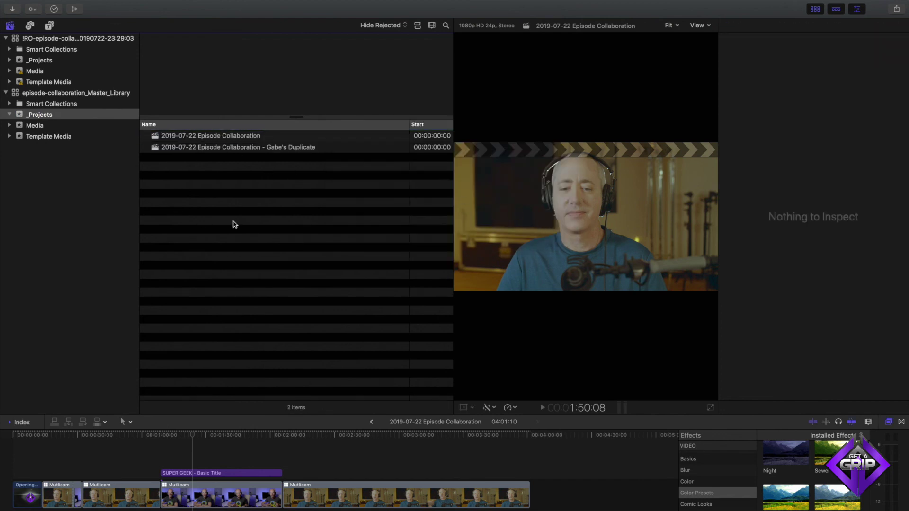
- Close the read-only library and open the copied duplicate project from Master_Library's _Projects event in the timeline
right_click(121, 42)
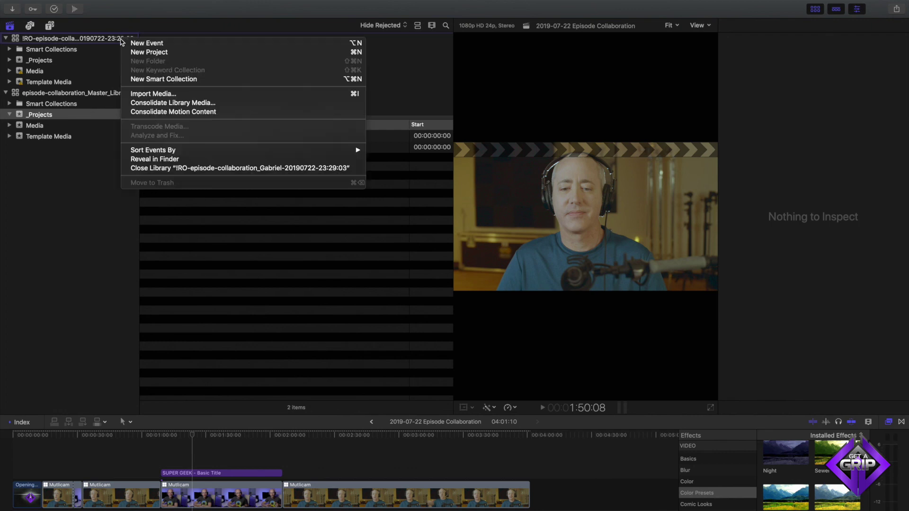
click(182, 171)
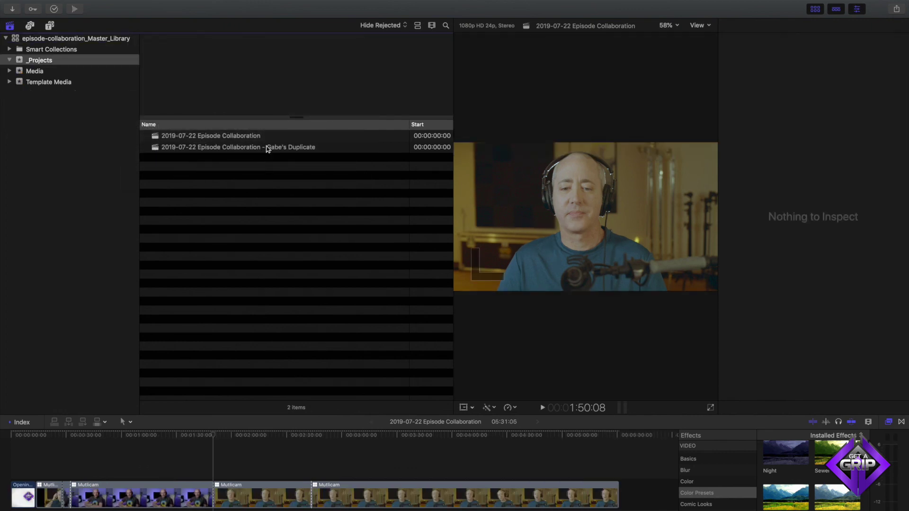
click(267, 148)
double_click(267, 148)
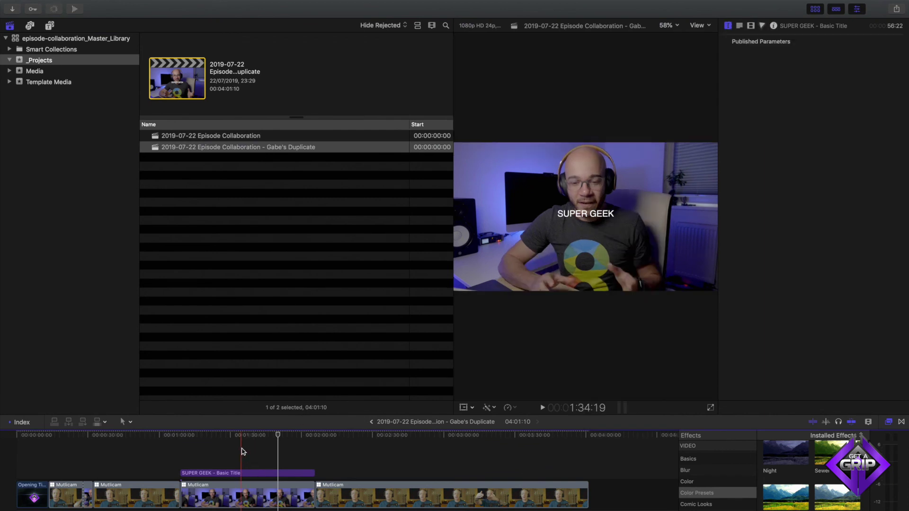
scroll(311, 462, down, 2)
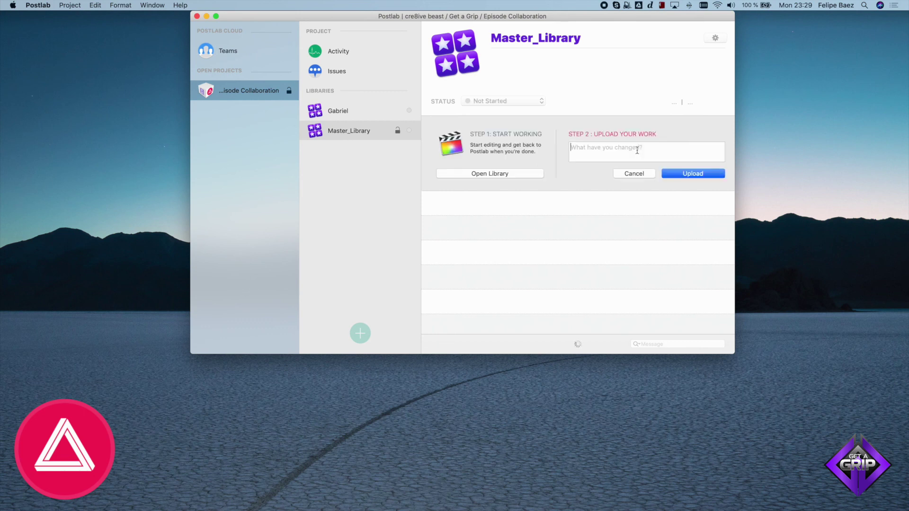
- In Postlab, upload Master_Library with the note "This project is finished" and choose a new status for the library
text(This project is finished)
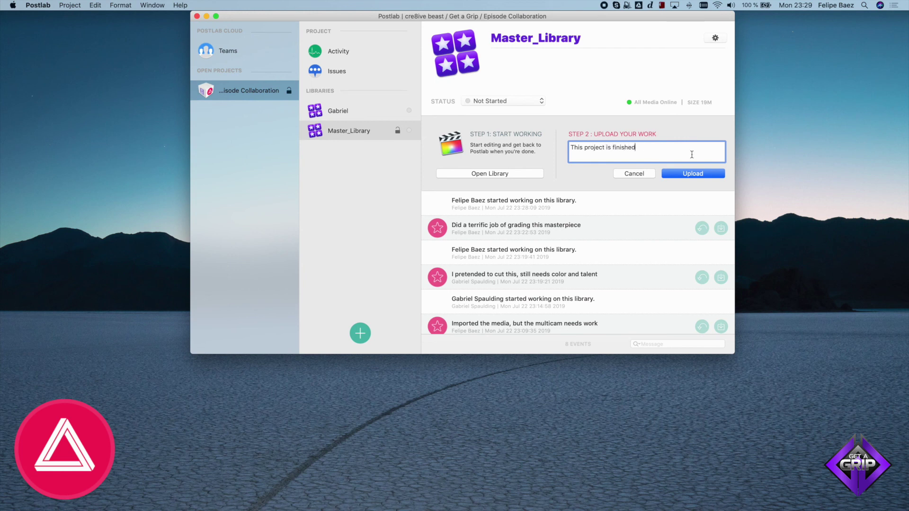
click(693, 174)
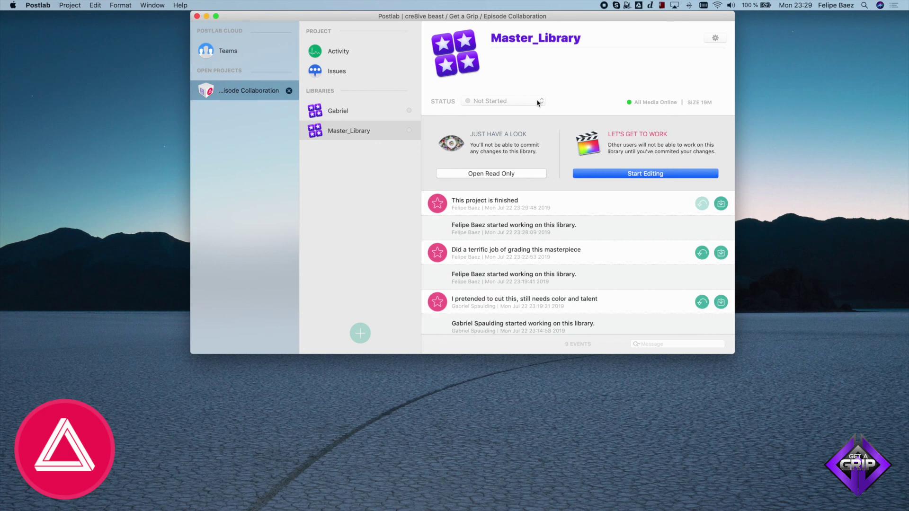
click(539, 102)
click(497, 140)
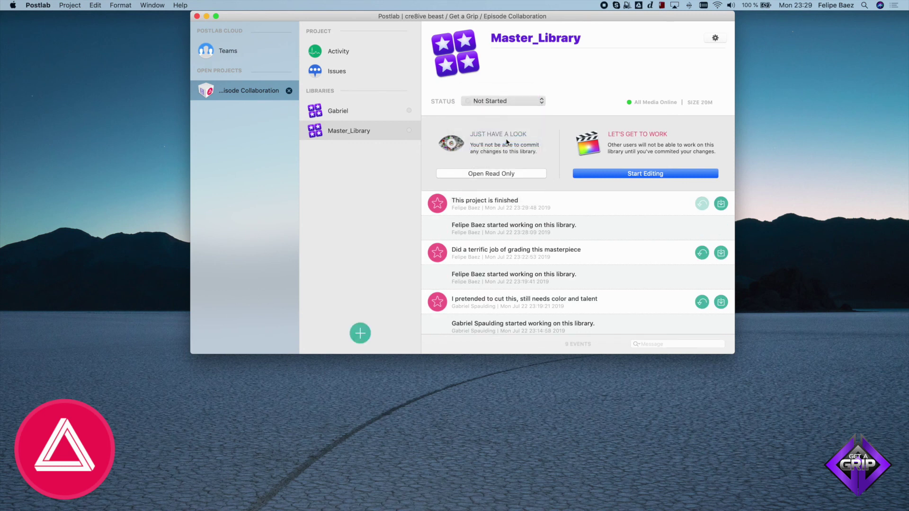